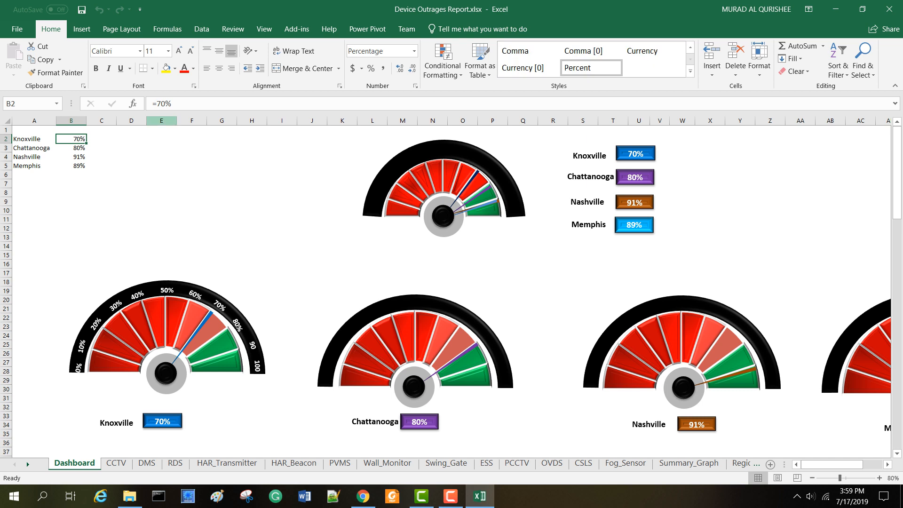
Step: Change the Knoxville percentage in B2 to 50% and the Chattanooga percentage in B3 to 40%
left_click(161, 104)
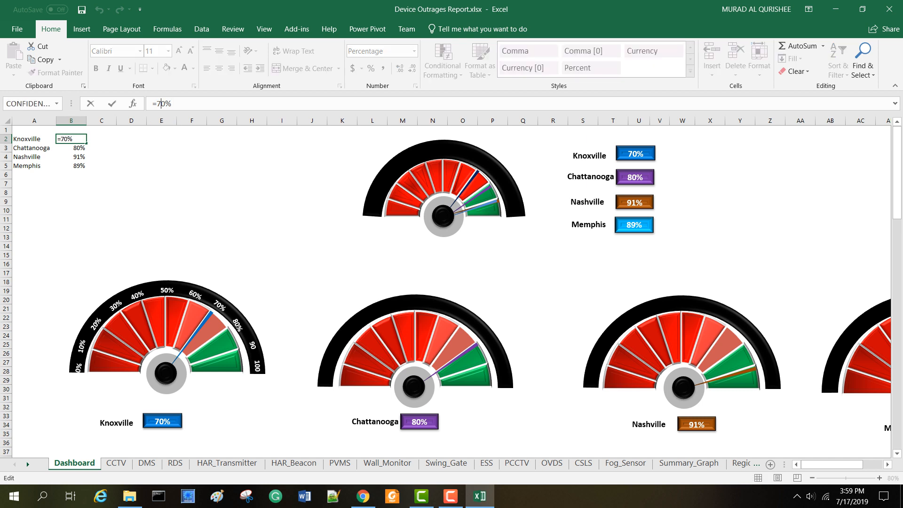
key("BackSpace")
type("5")
key("Return")
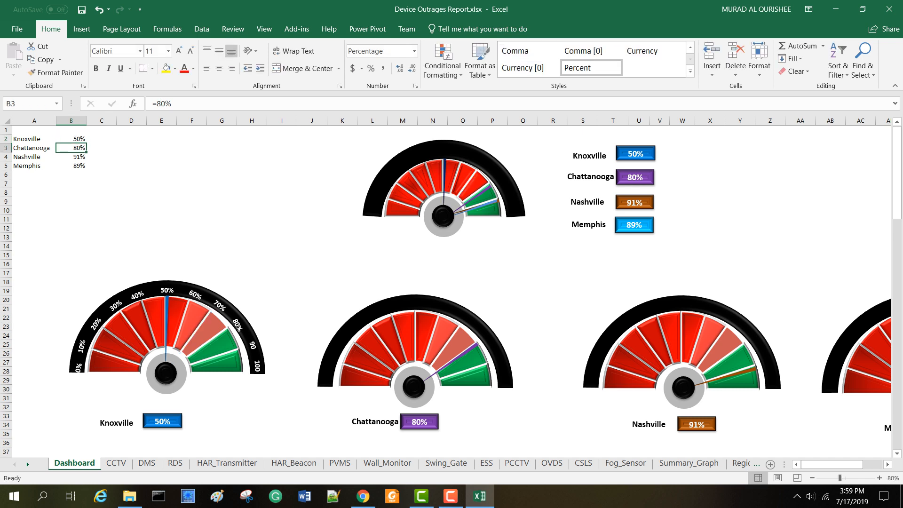
left_click(163, 103)
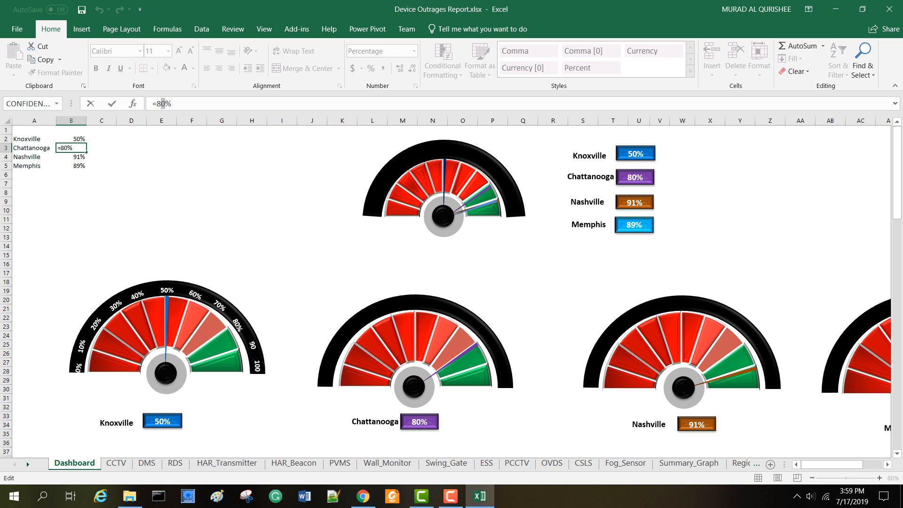
key("BackSpace")
type("4")
key("Return")
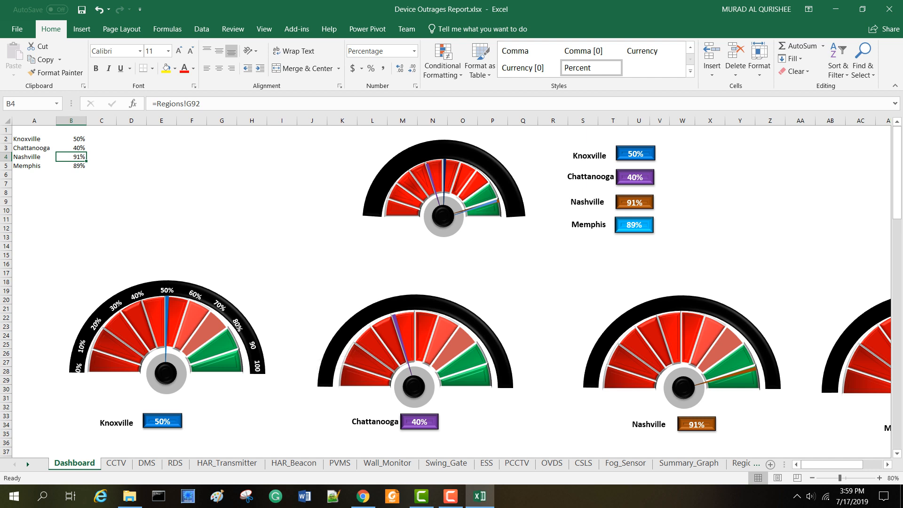
Step: Insert an empty doughnut chart on the Dashboard sheet, then place and enlarge it in the blank area beyond the Memphis gauge
left_click_drag(840, 464, 860, 465)
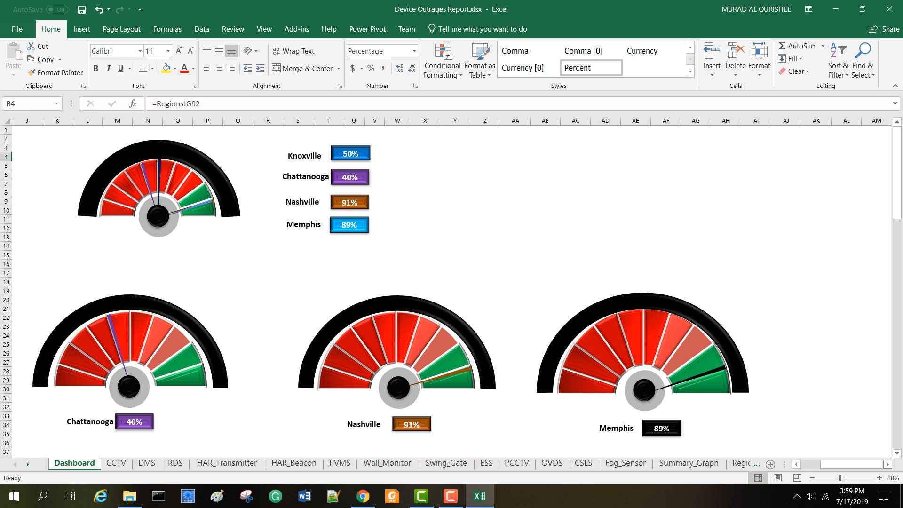
left_click(888, 465)
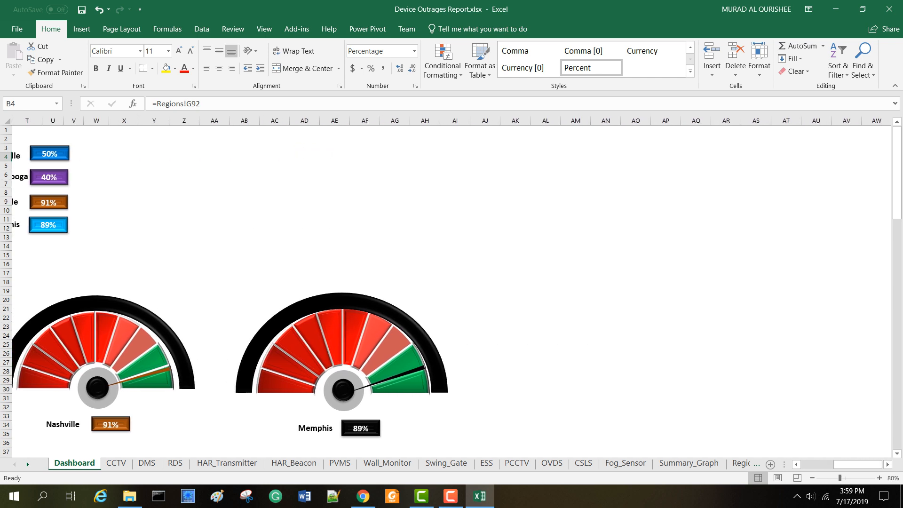
left_click(515, 156)
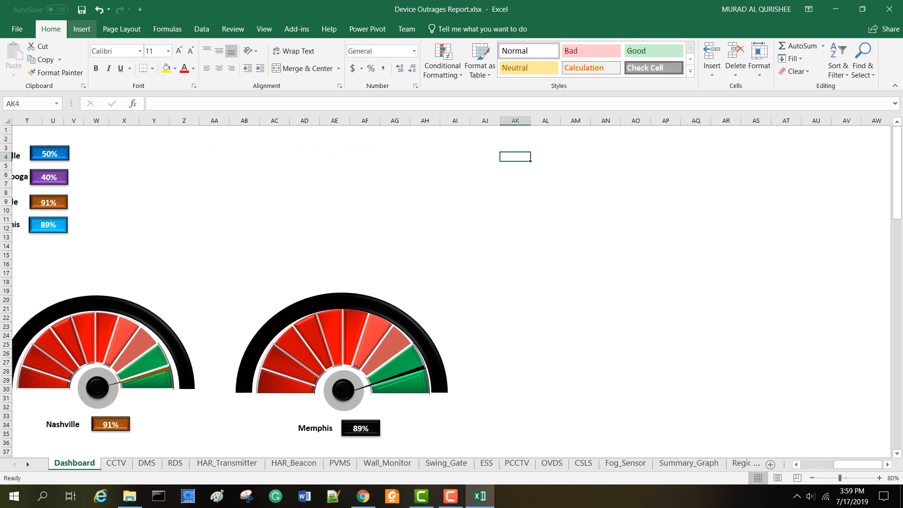
left_click(81, 29)
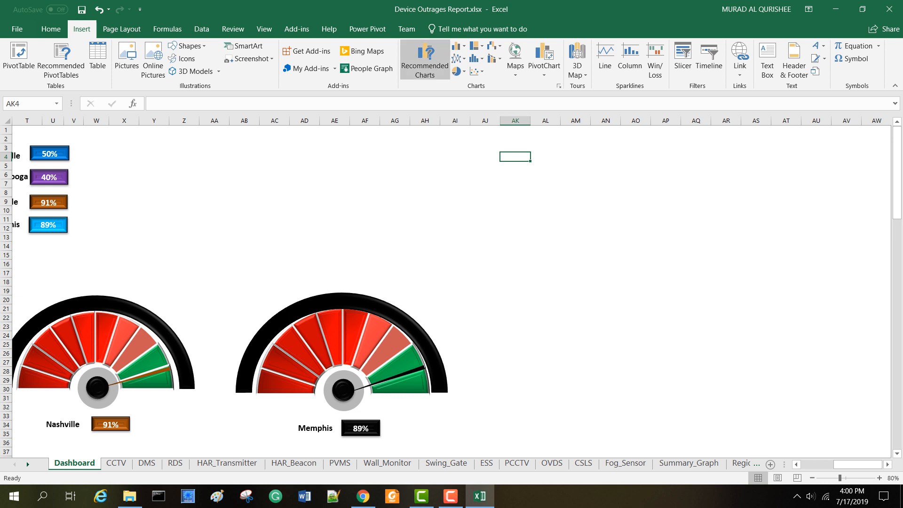
left_click(458, 71)
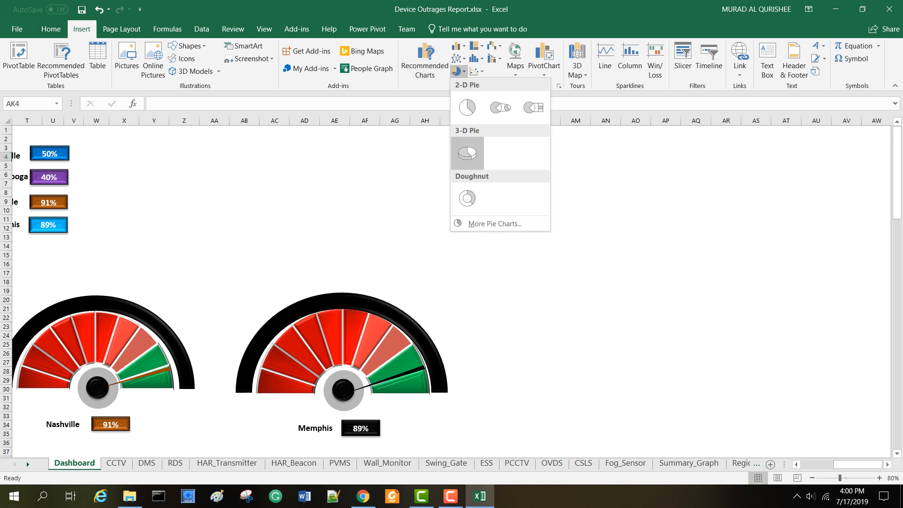
left_click(467, 153)
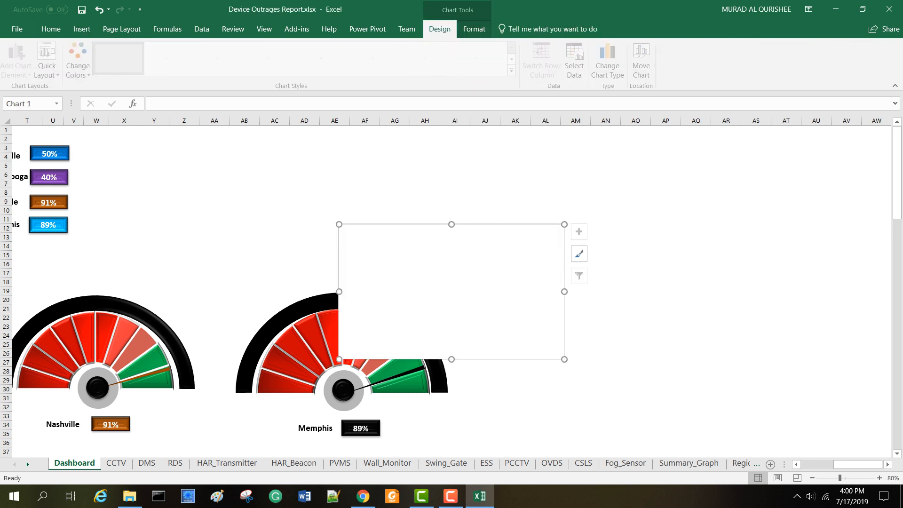
left_click_drag(729, 302, 852, 371)
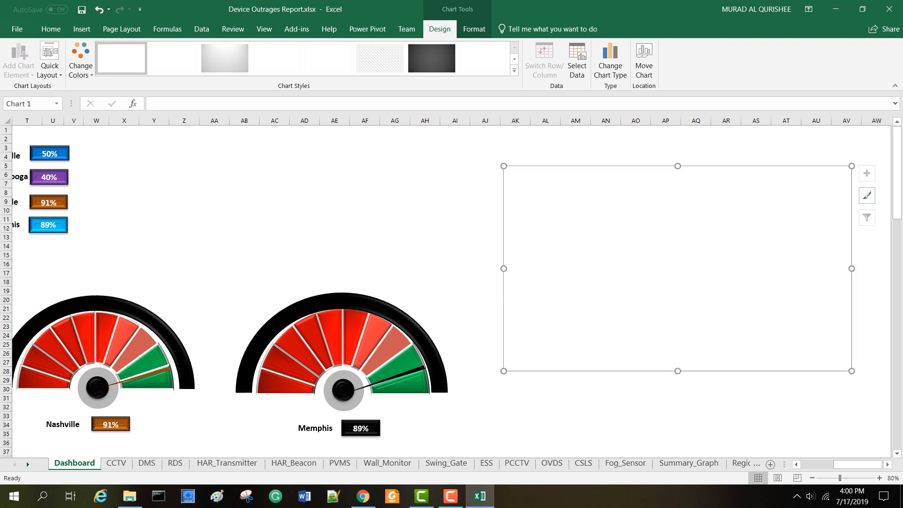
Step: Add a data series to the empty chart with the values {1,1,1,1,1,1,1,1,1,1,10}
right_click(612, 213)
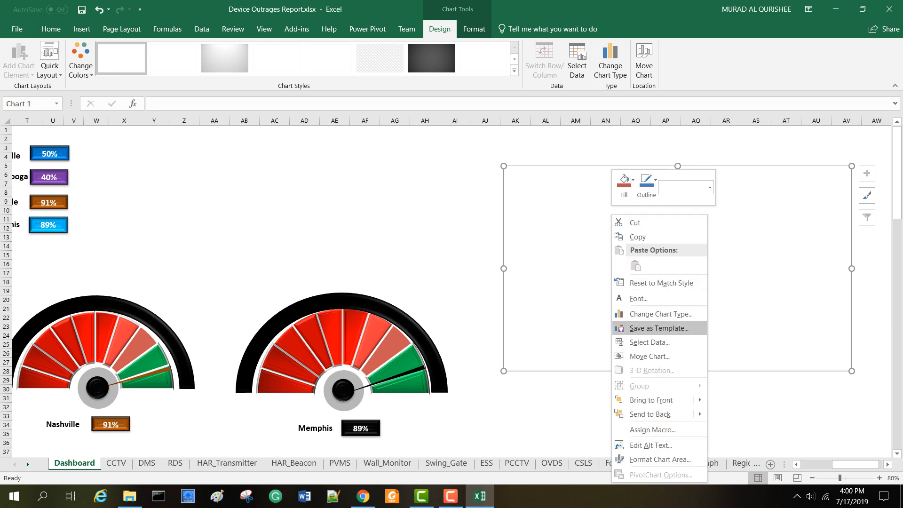
left_click(649, 342)
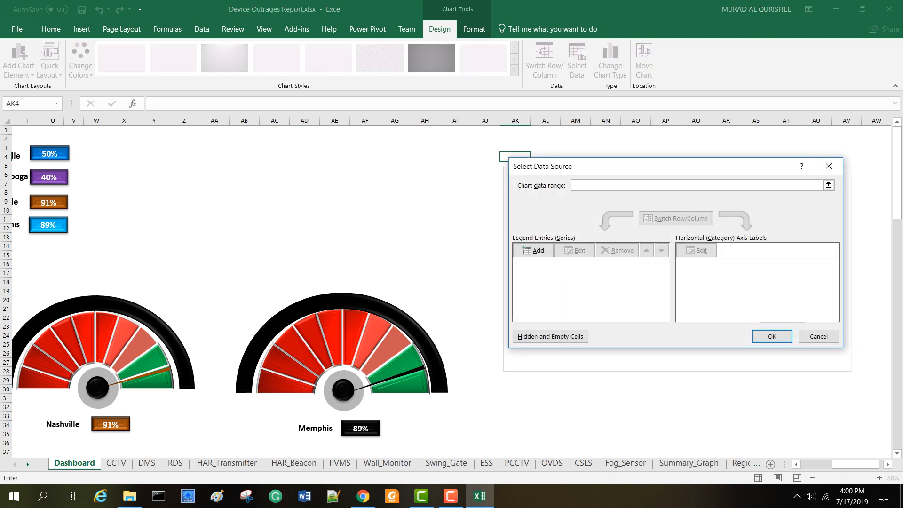
left_click(532, 250)
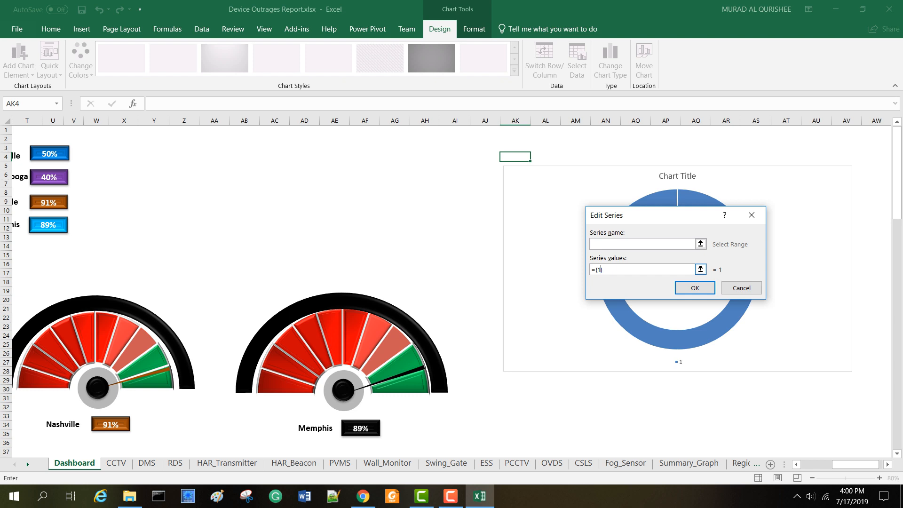
type(",1,1,1,1,1,1,1,1,1,10")
key("Return")
scroll(753, 288, "down", 2)
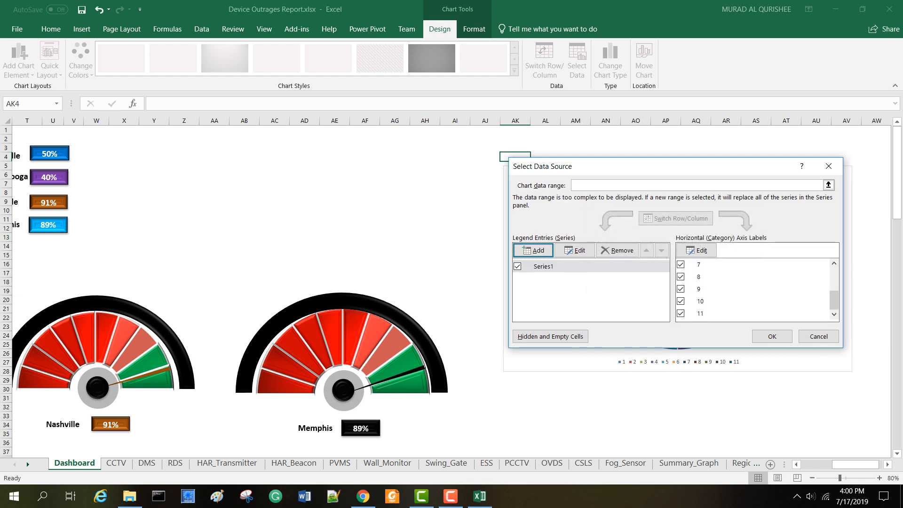
left_click(771, 335)
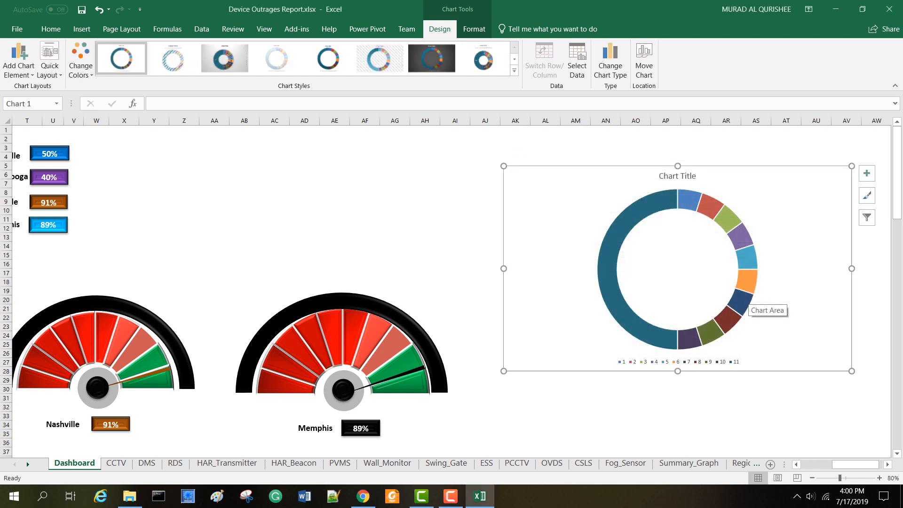
Step: Remove the chart title and the legend from the doughnut chart
left_click(866, 173)
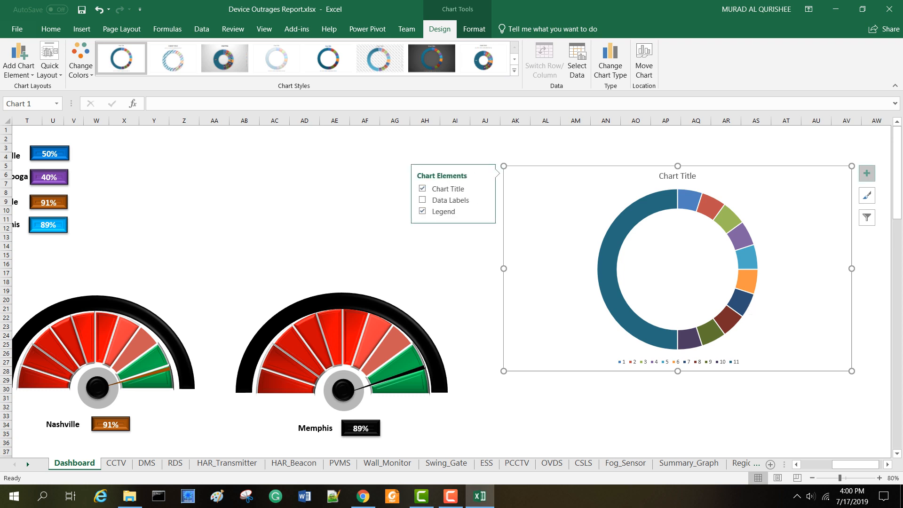
left_click(437, 189)
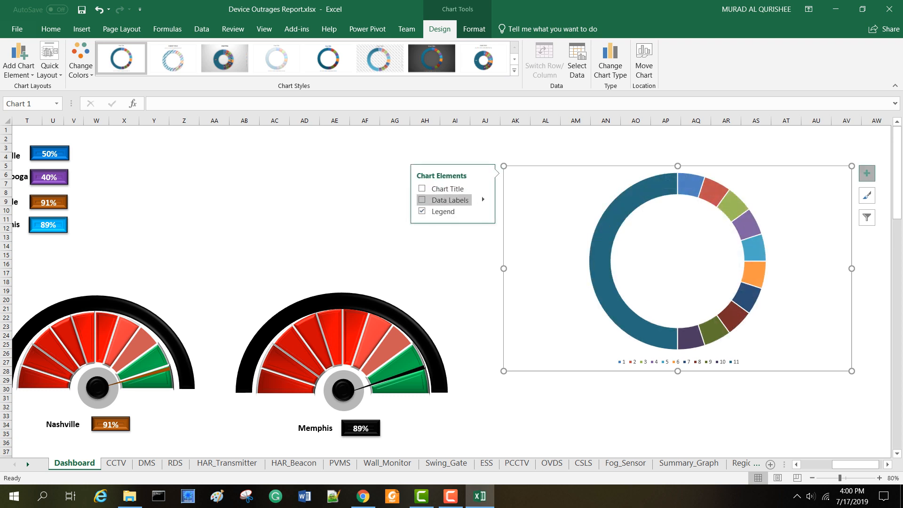
left_click(442, 211)
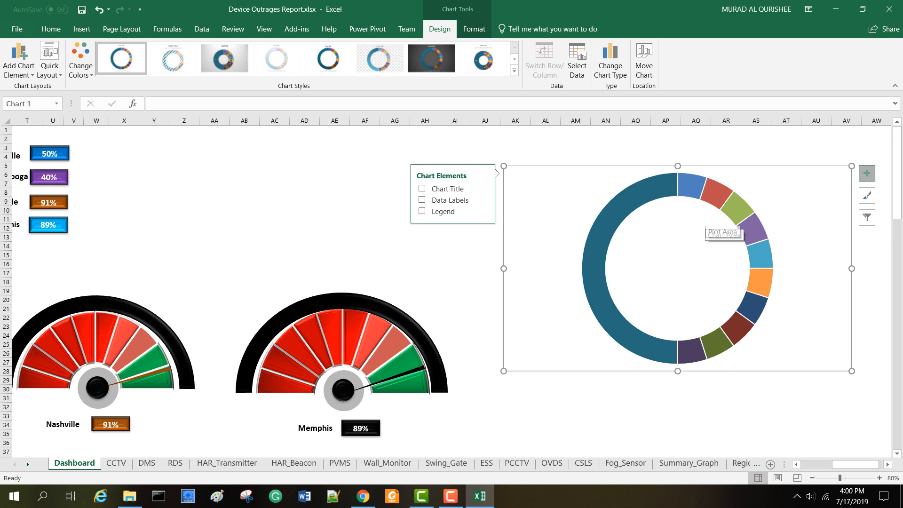
Step: Set the doughnut series' first slice angle to 270° and its hole size to 35%
left_click(693, 189)
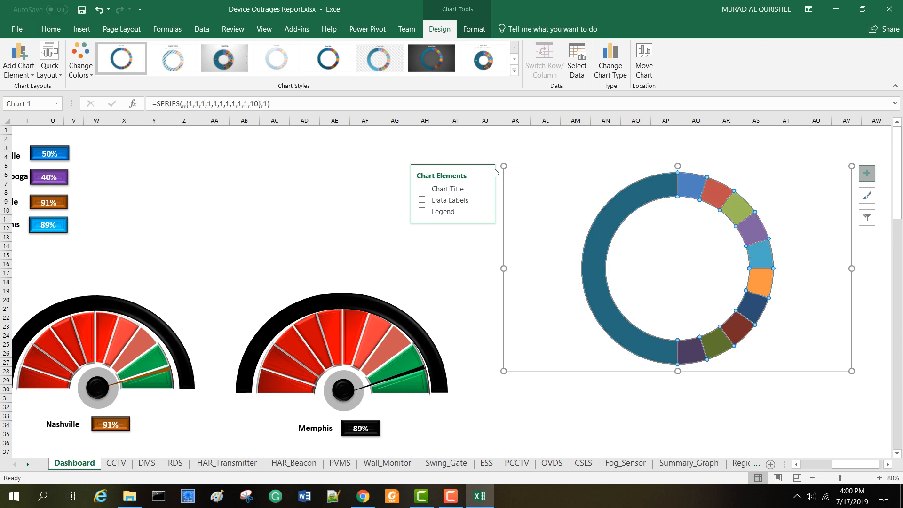
right_click(694, 188)
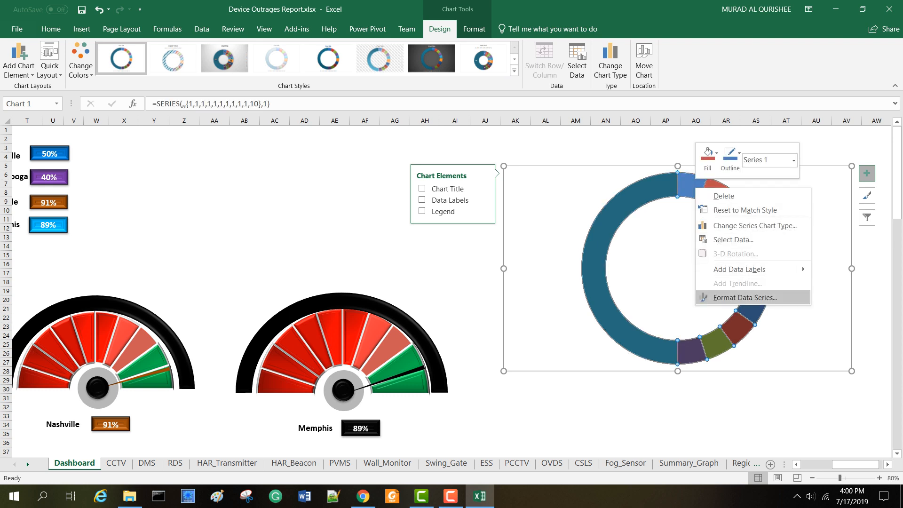
left_click(745, 298)
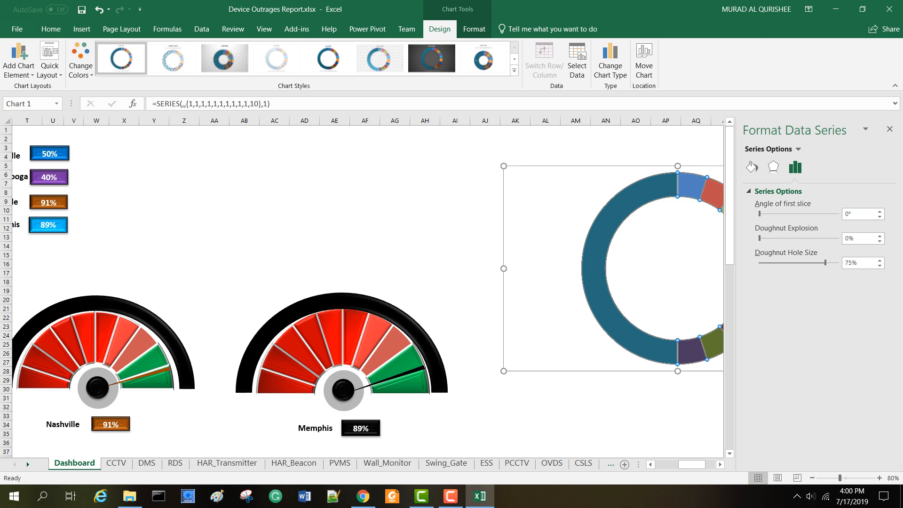
left_click(845, 214)
type("27")
left_click_drag(825, 262, 790, 262)
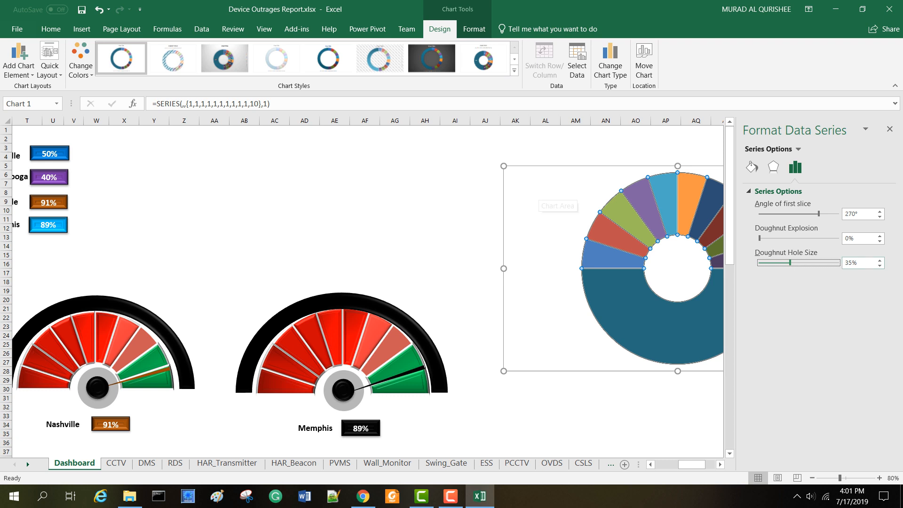
key("Escape")
left_click(890, 129)
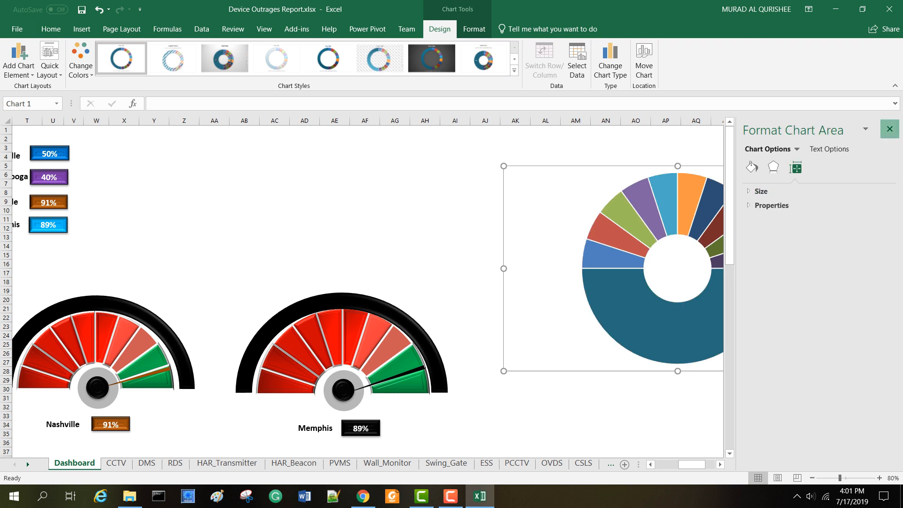
Step: Set the large lower half slice to No fill and move the chart slightly closer to the Memphis gauge
left_click(721, 320)
left_click(722, 320)
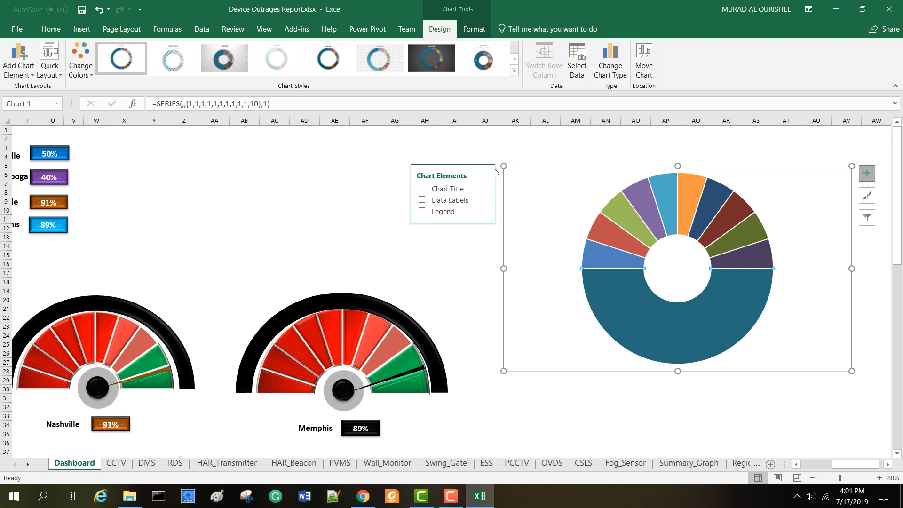
double_click(722, 320)
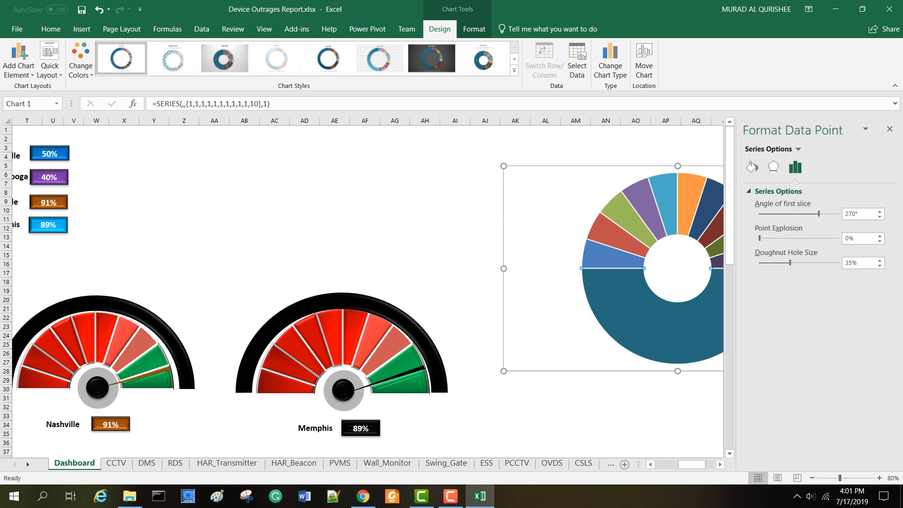
left_click(752, 166)
left_click(760, 191)
left_click(759, 207)
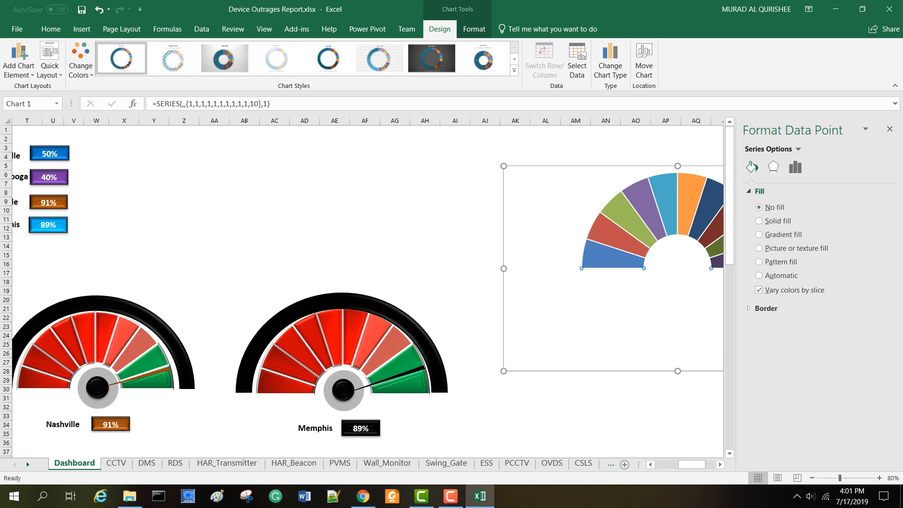
left_click_drag(543, 202, 497, 193)
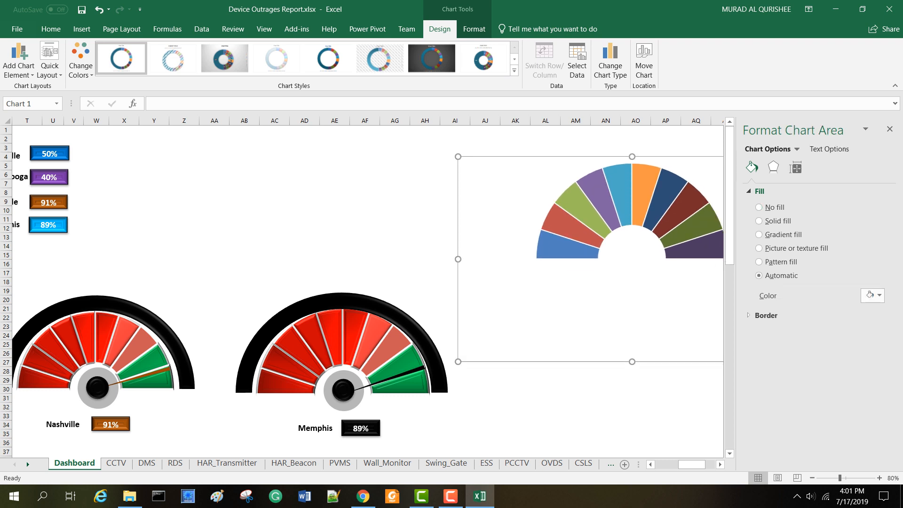
left_click(889, 129)
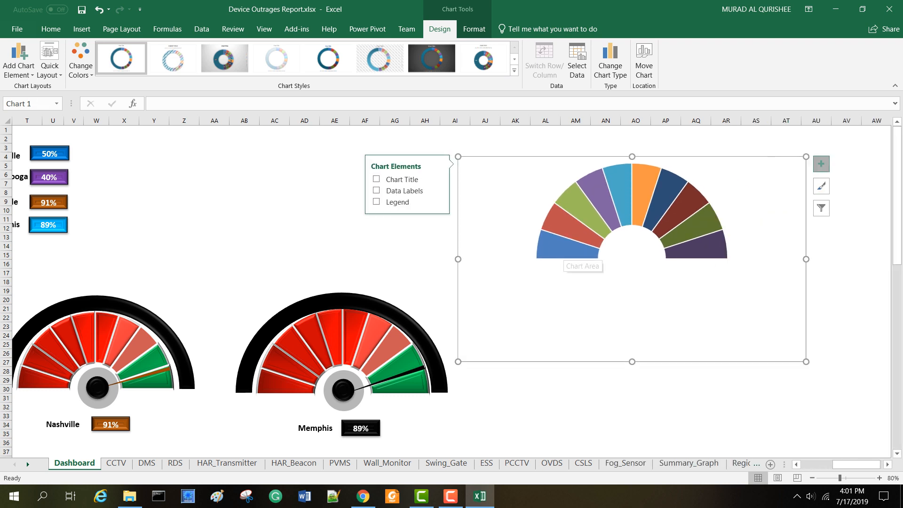
Step: Fill the first slice of the half-doughnut with standard dark red and apply the first bevel preset of the third row
left_click(566, 249)
double_click(566, 249)
left_click(566, 249)
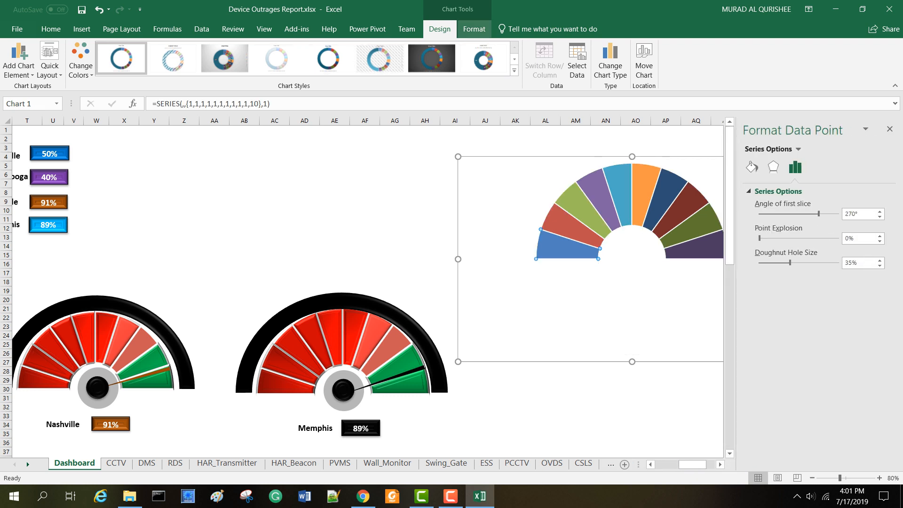
left_click(474, 28)
left_click(435, 46)
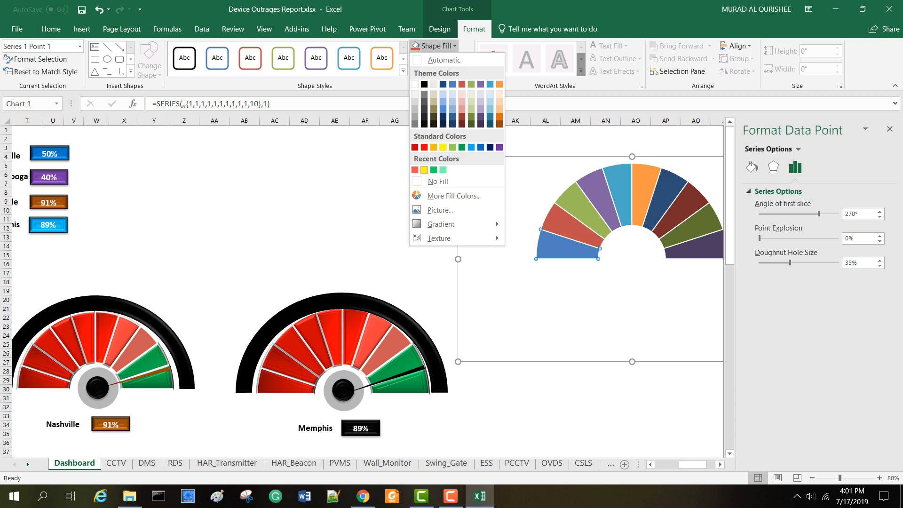
left_click(415, 147)
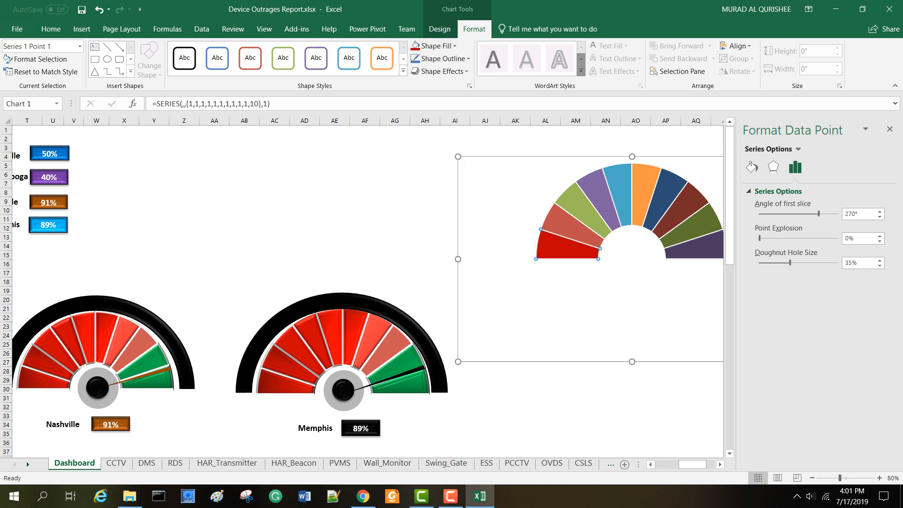
left_click(439, 71)
mouse_move(447, 218)
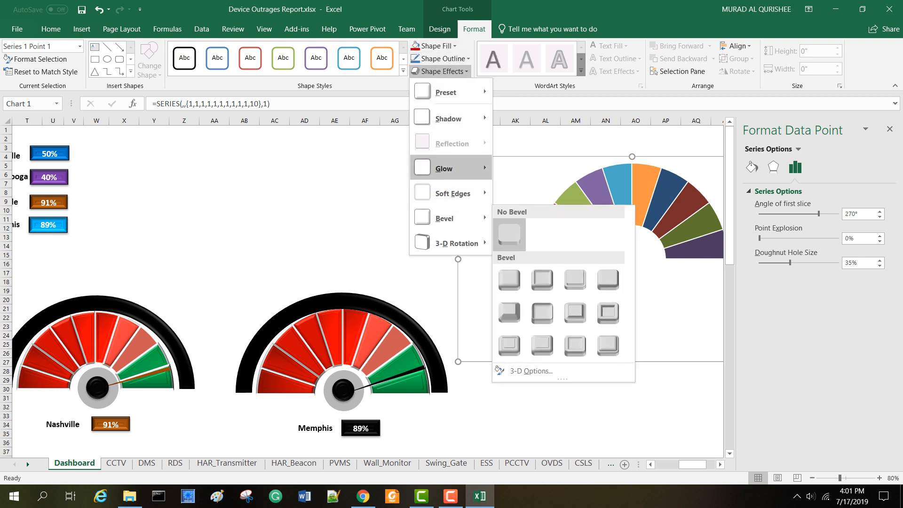
left_click(510, 346)
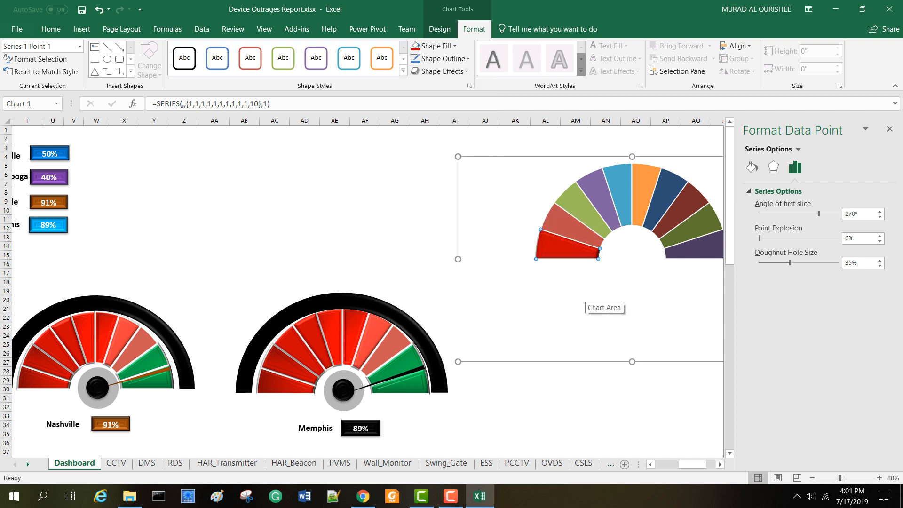
Step: Fill the second slice of the half-doughnut with standard red and apply the first bevel preset of the third row
left_click(567, 230)
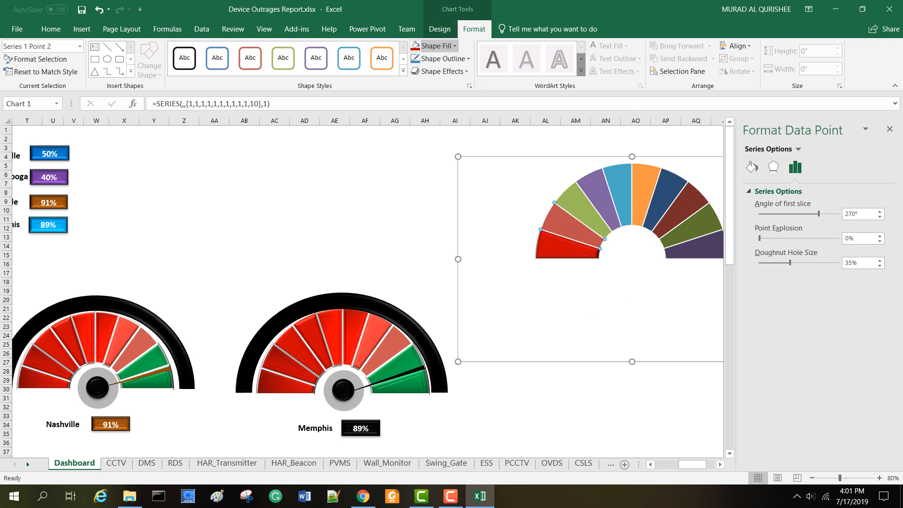
left_click(446, 46)
left_click(425, 147)
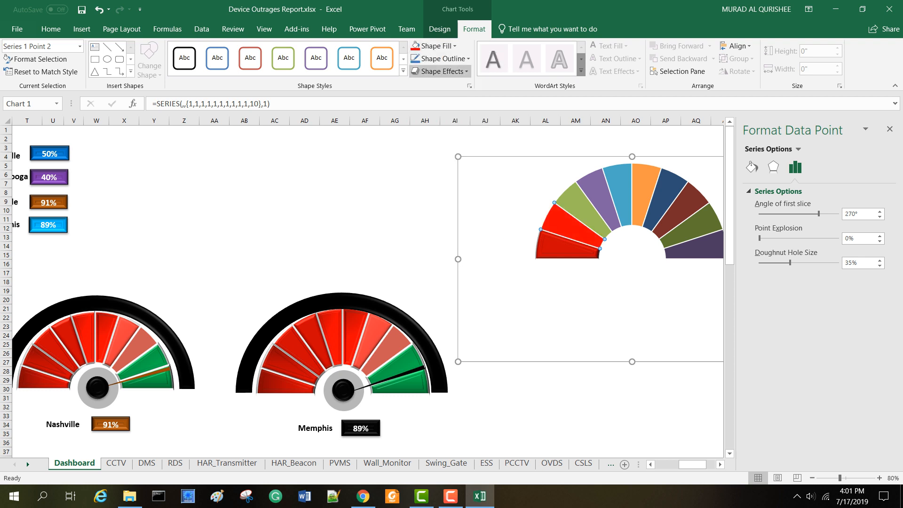
left_click(436, 45)
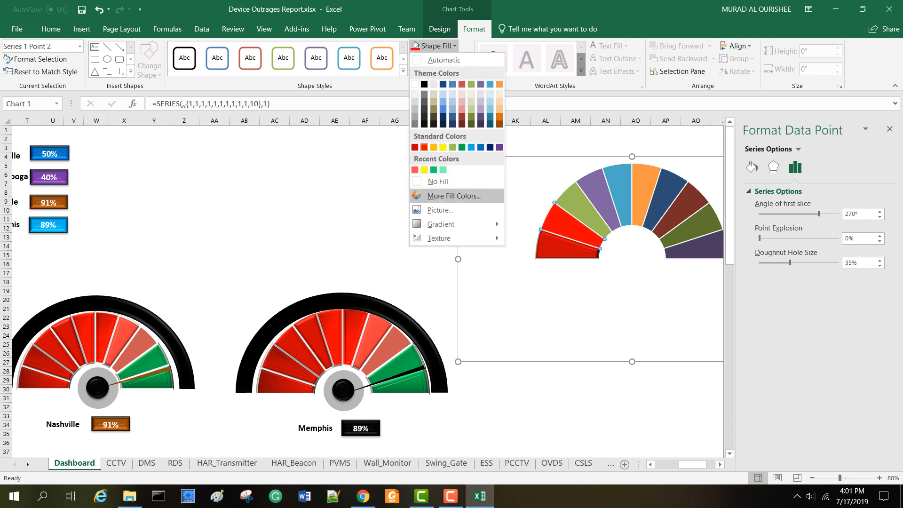
left_click(551, 416)
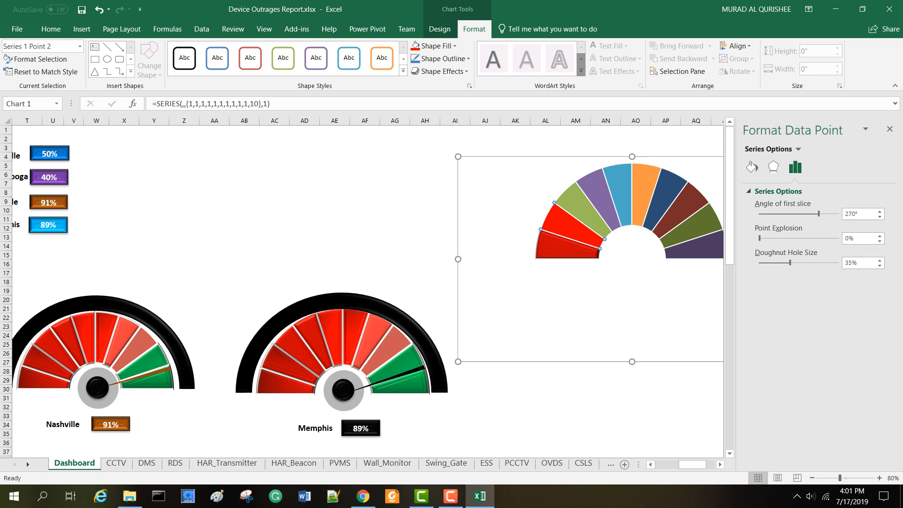
left_click(440, 71)
mouse_move(451, 218)
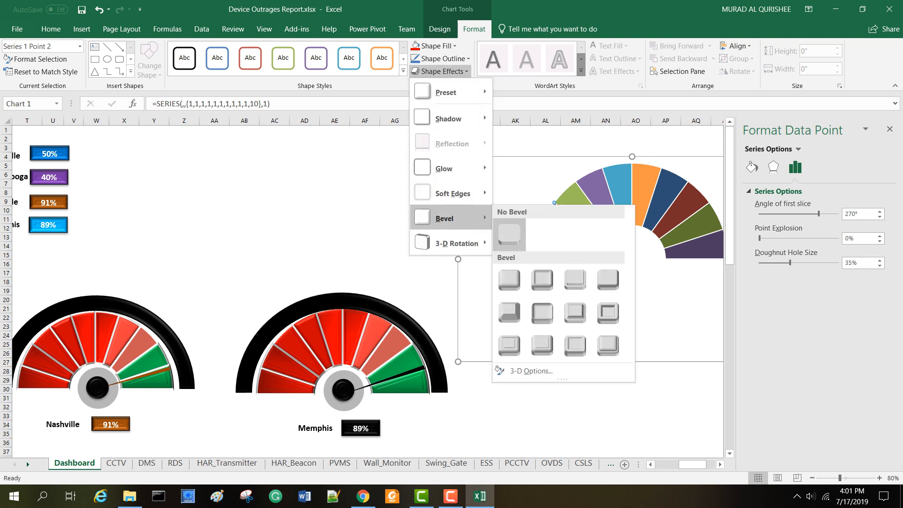
left_click(509, 346)
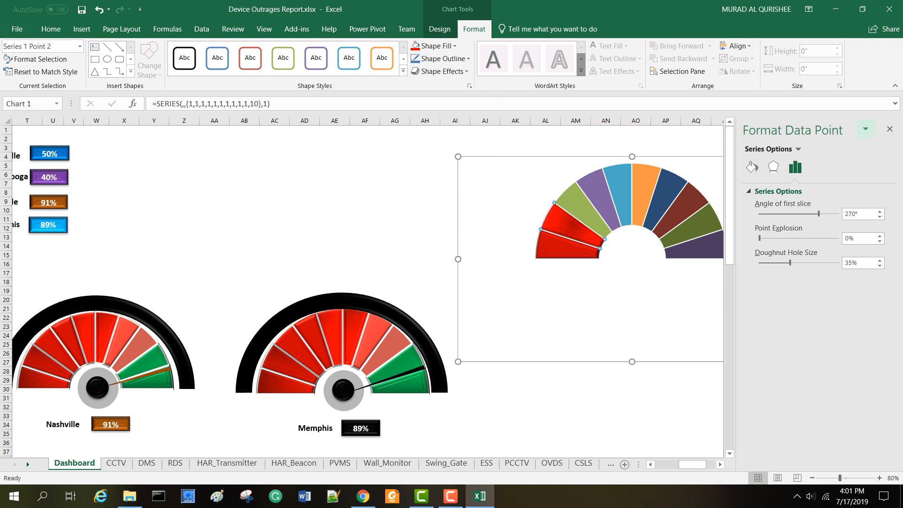
Step: Close the data point formatting pane and nudge the chart slightly away from the Memphis gauge
left_click(889, 129)
left_click(821, 164)
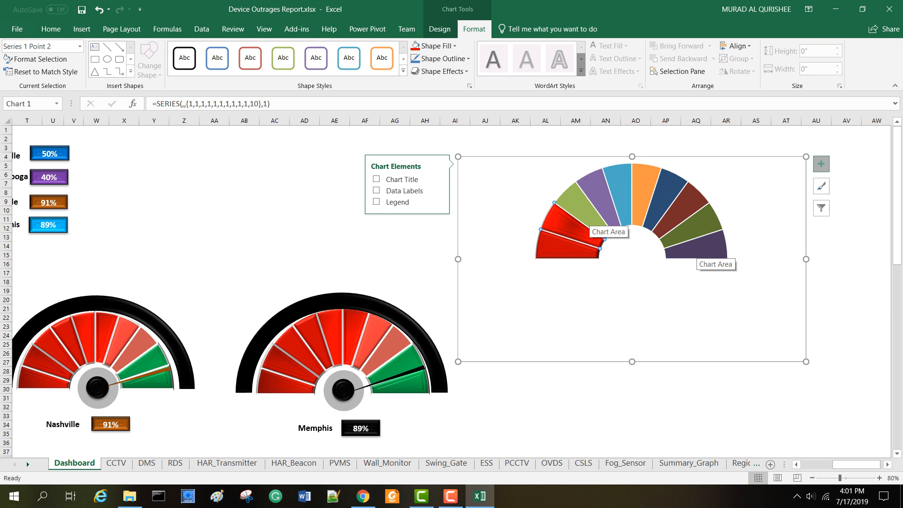
left_click_drag(747, 242, 750, 243)
Step: Enter the label TN in AD3 and =40% in AE3, and format AE3 as a percentage
left_click(304, 147)
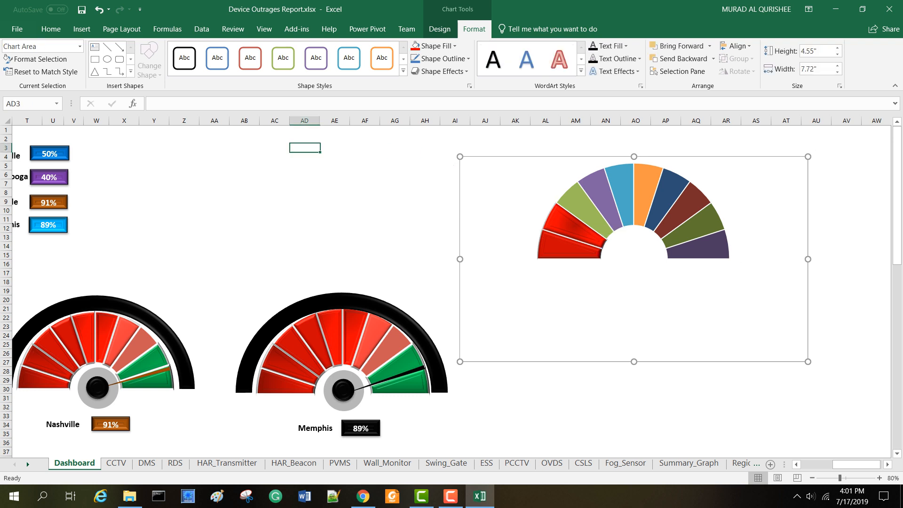
type("TN")
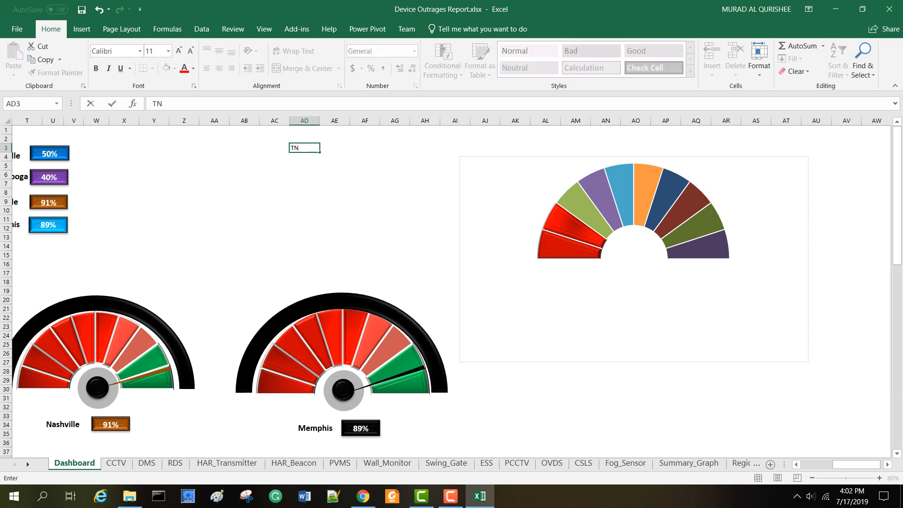
key("Tab")
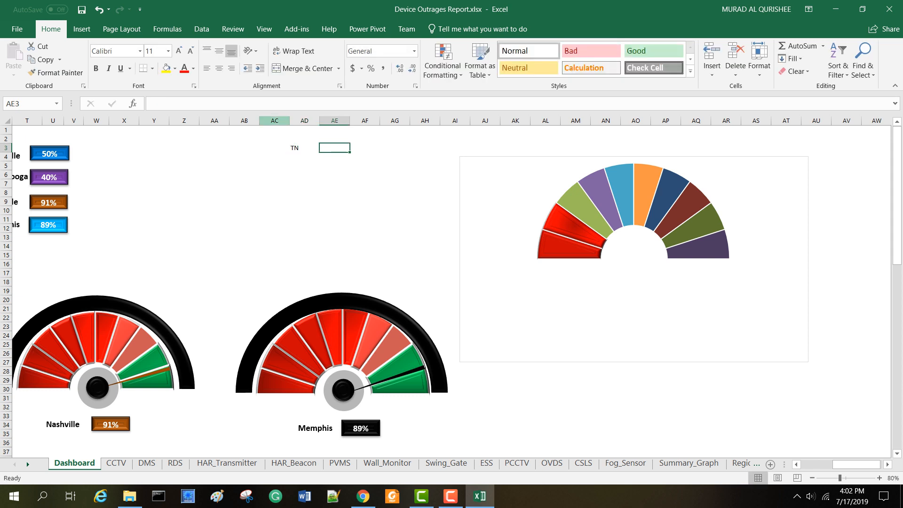
type("=")
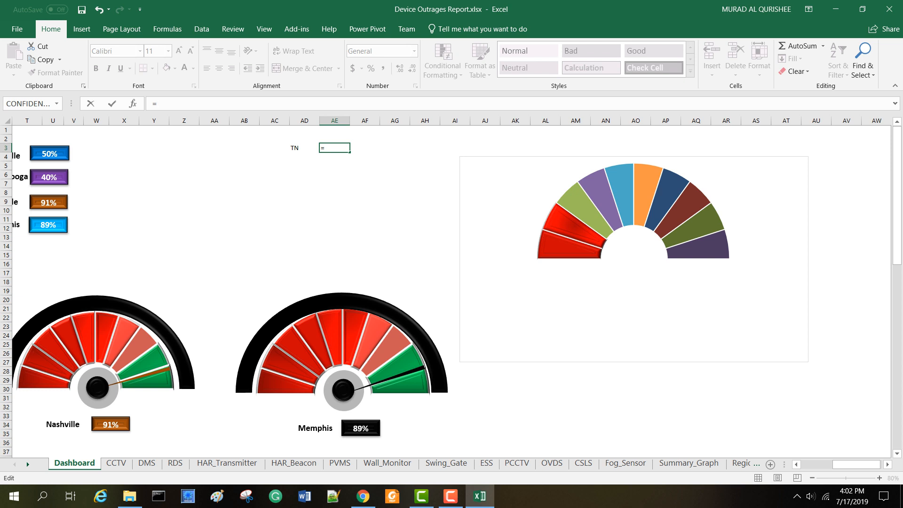
type("40%")
key("Return")
left_click(335, 148)
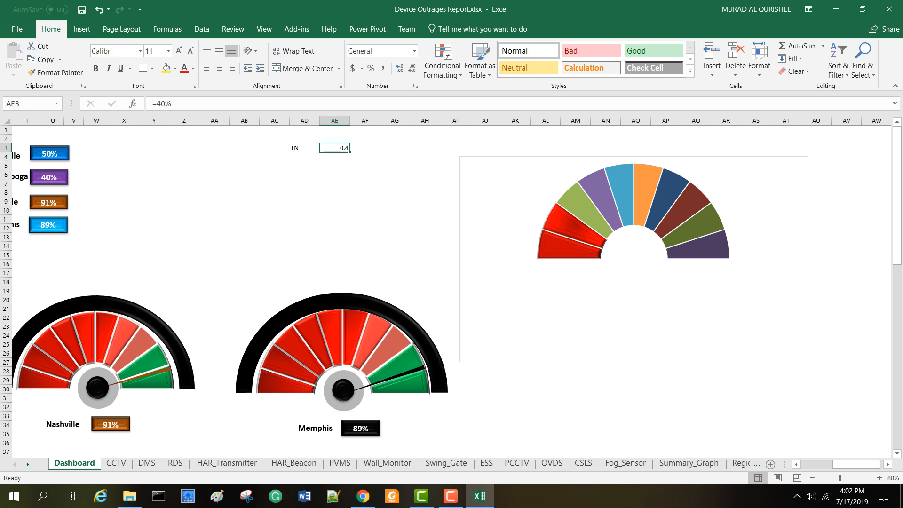
left_click(371, 69)
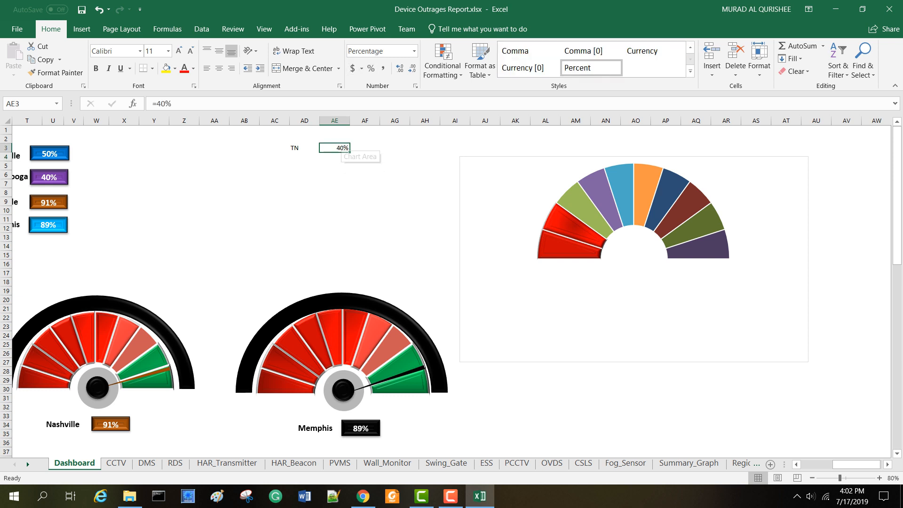
Step: Enter 1% in AF3 as the pointer thickness value beside the TN percentage
key("shift+Right")
key("shift+Right")
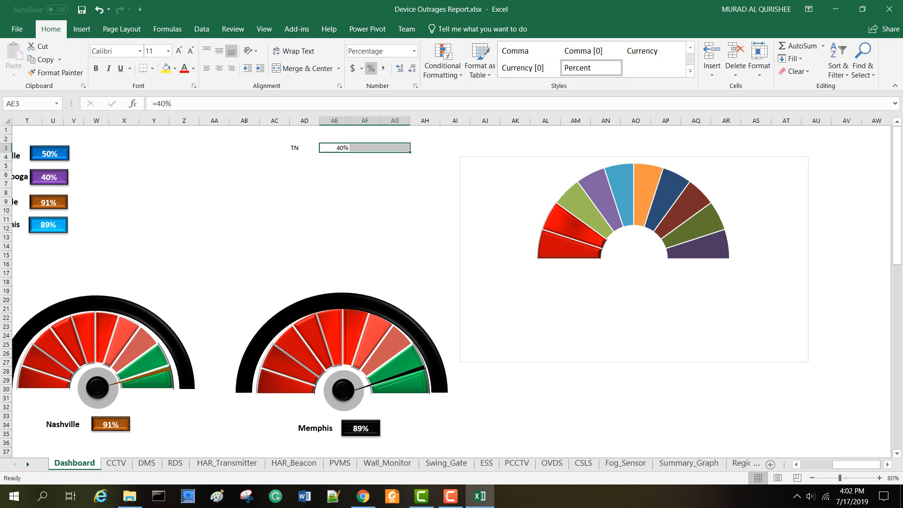
key("Right")
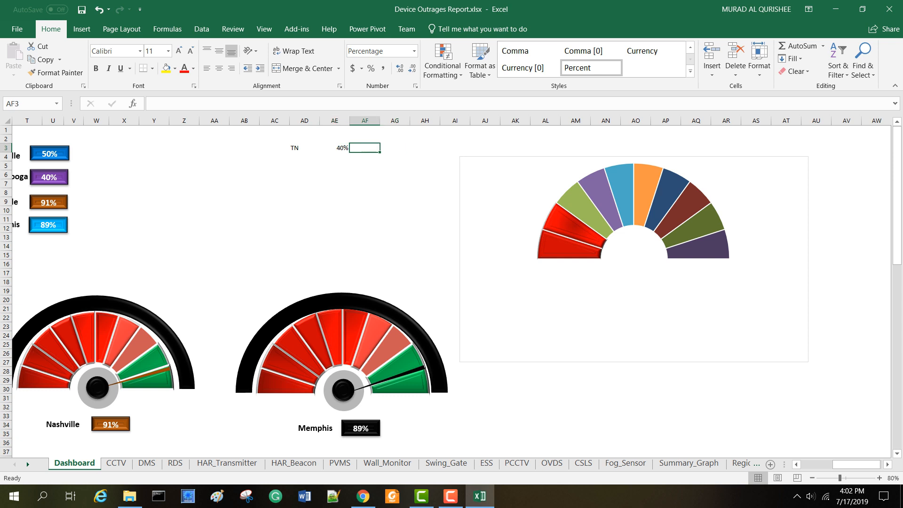
type("1")
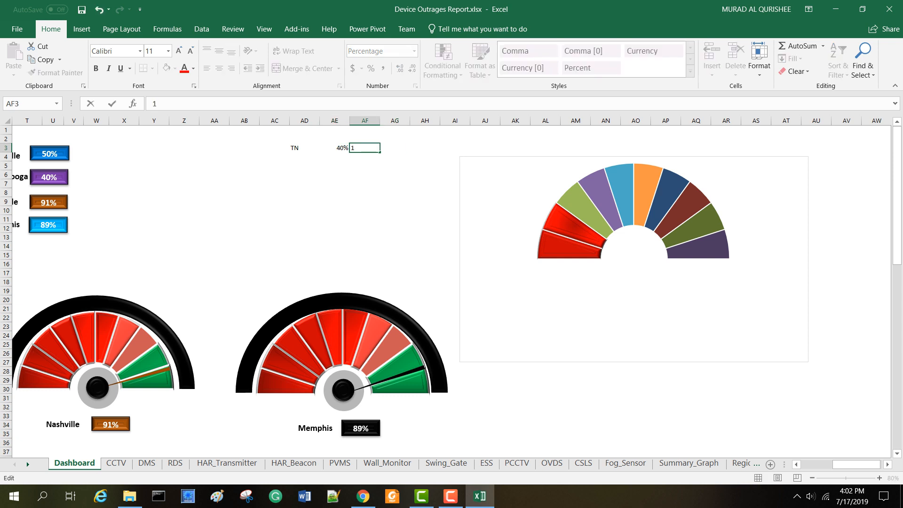
type("%")
key("Tab")
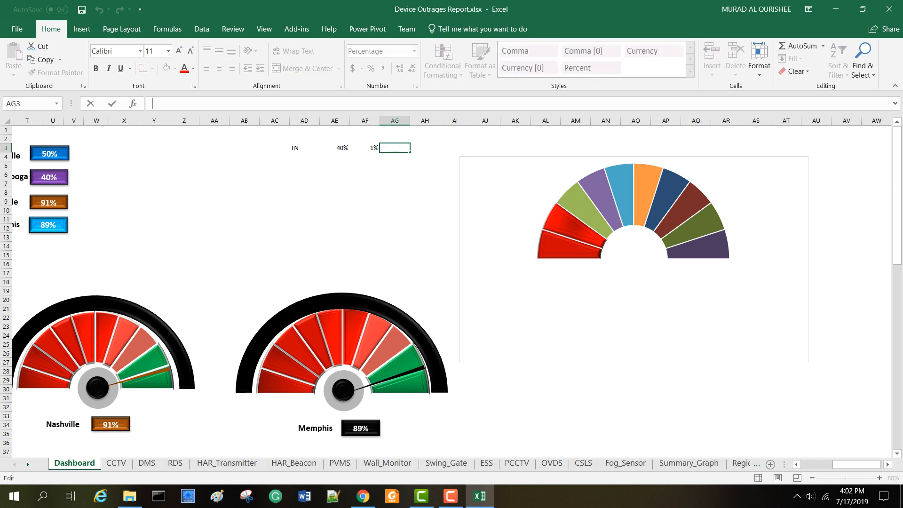
Step: Enter the formula =2-SUM(AE3:AF3) in AG3 to calculate the remainder of the dial
type("=sum")
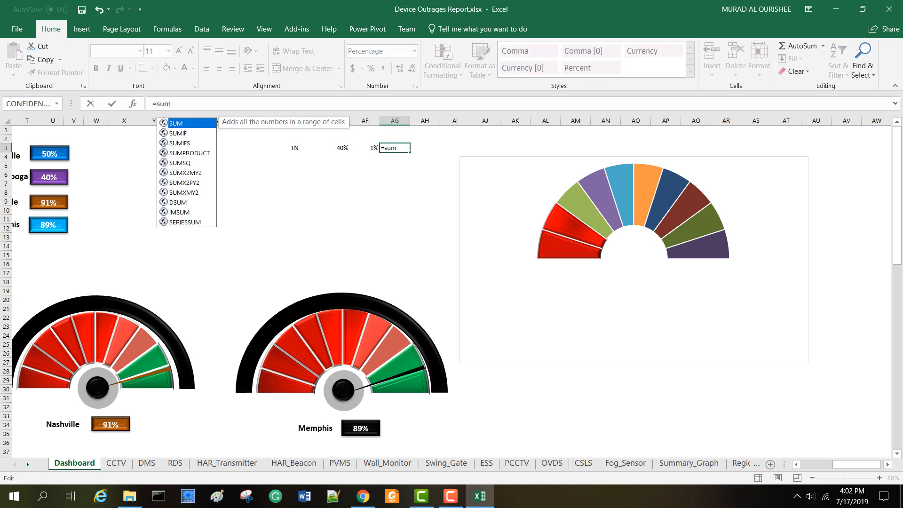
key("BackSpace")
key("BackSpace")
key("BackSpace")
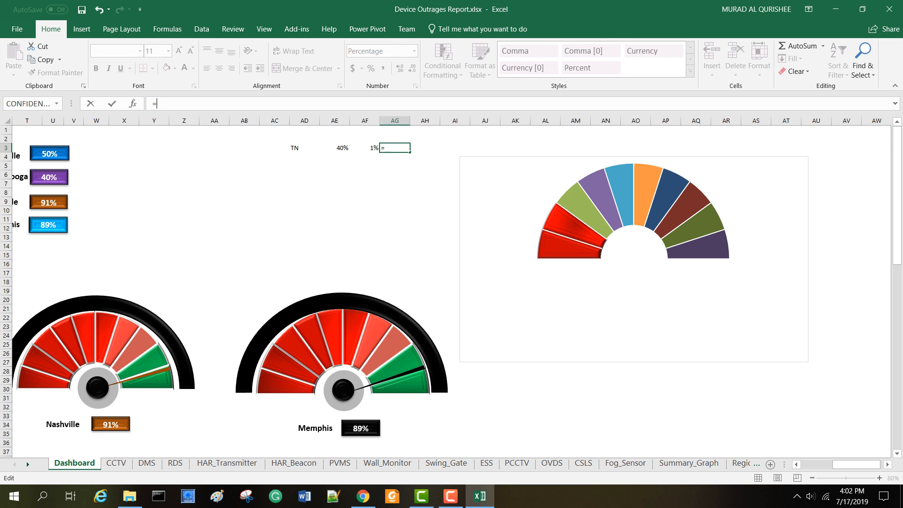
type("2-su")
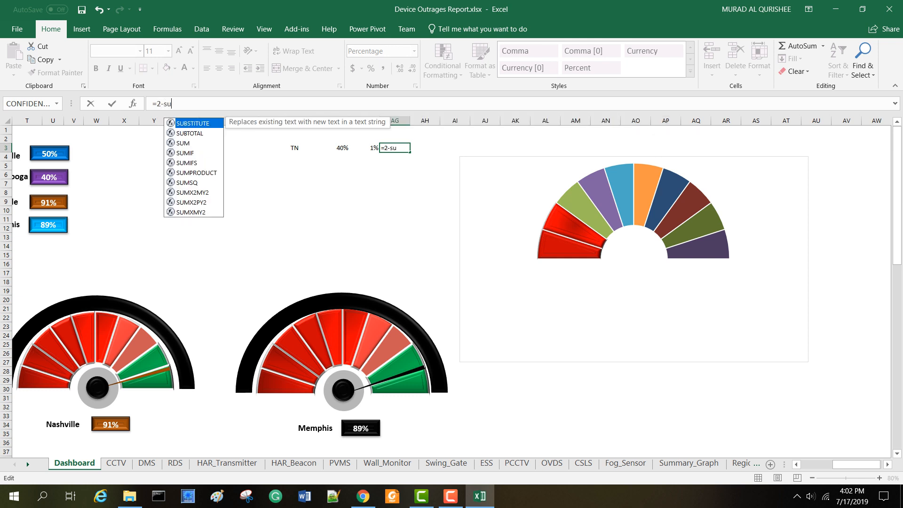
type("m()")
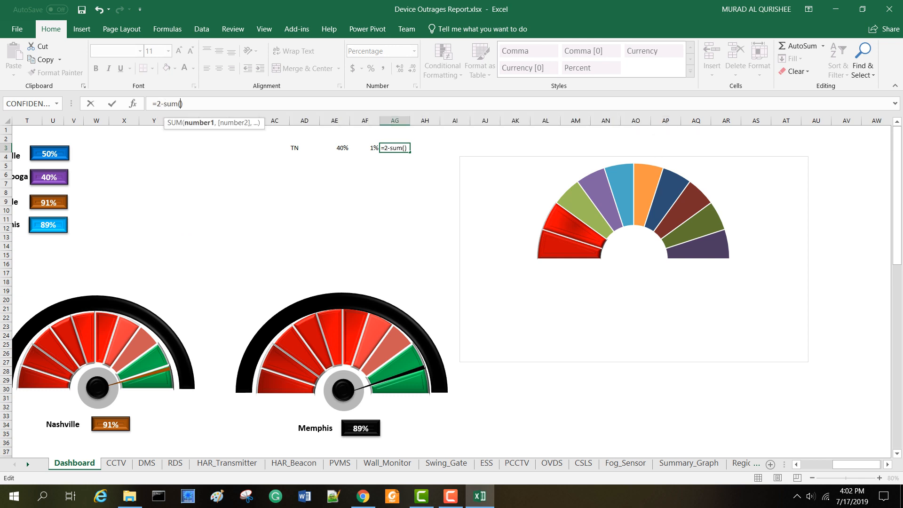
left_click_drag(335, 147, 369, 147)
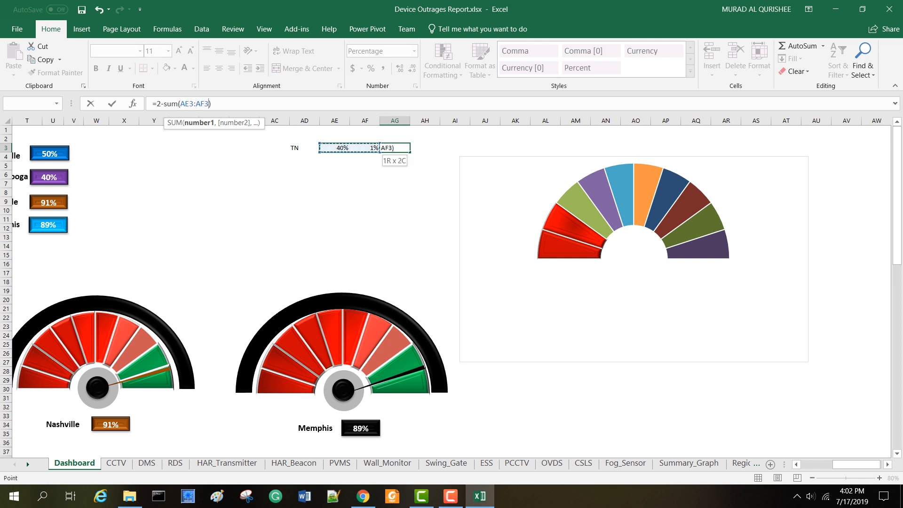
key("Return")
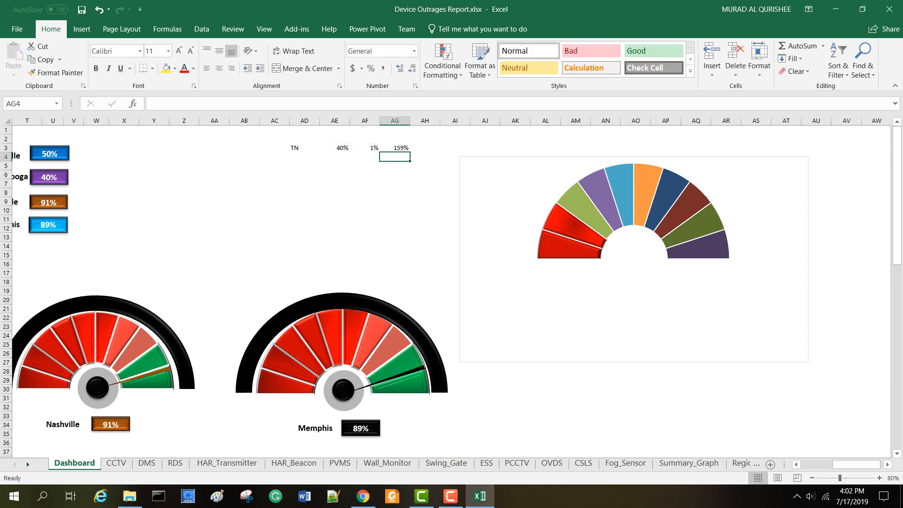
left_click(394, 148)
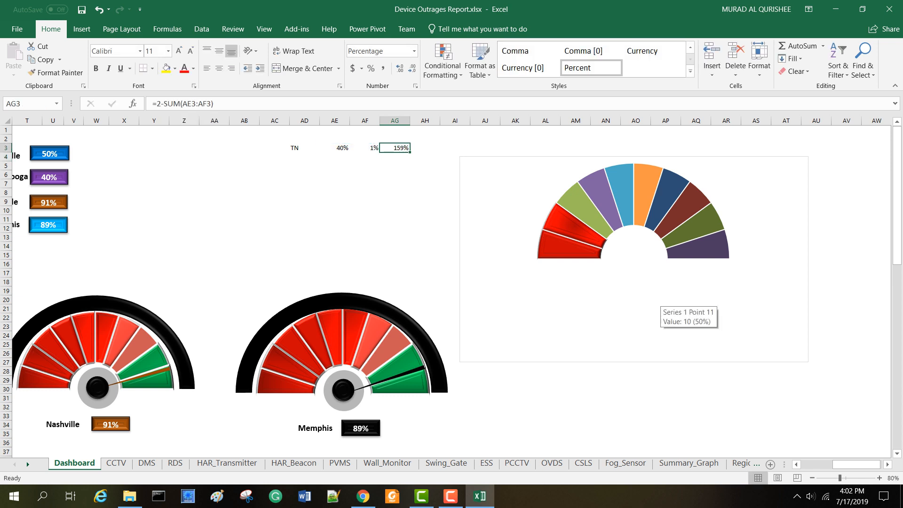
Step: Add a second series to the doughnut chart, with its name from AD3 and its values from AE3:AG3
right_click(571, 249)
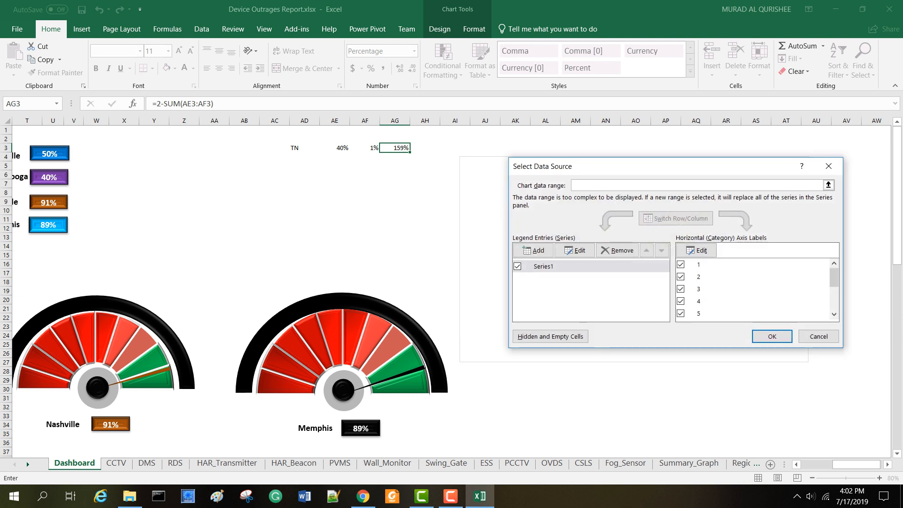
left_click(533, 250)
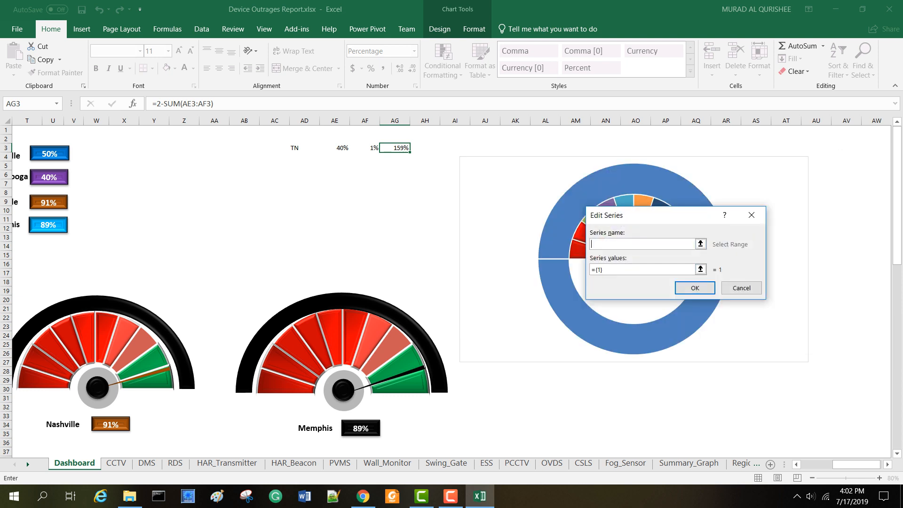
left_click(301, 148)
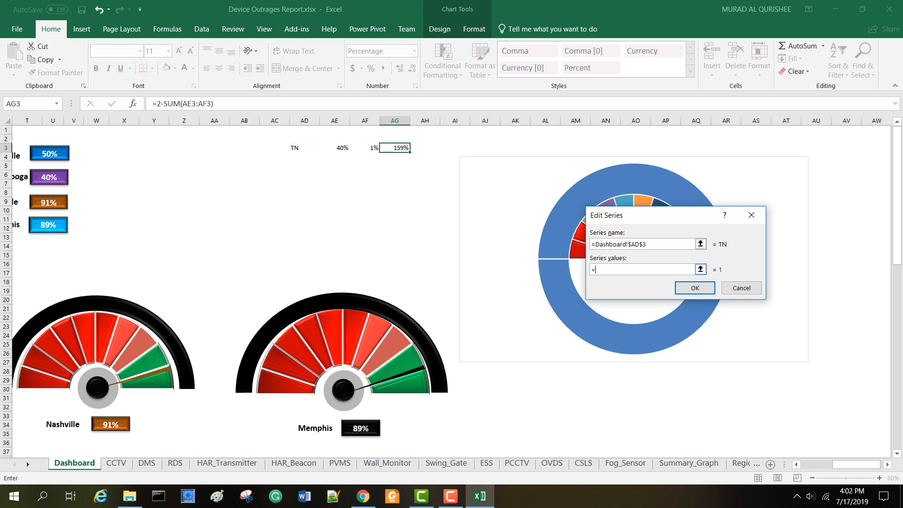
left_click_drag(329, 147, 404, 148)
key("Return")
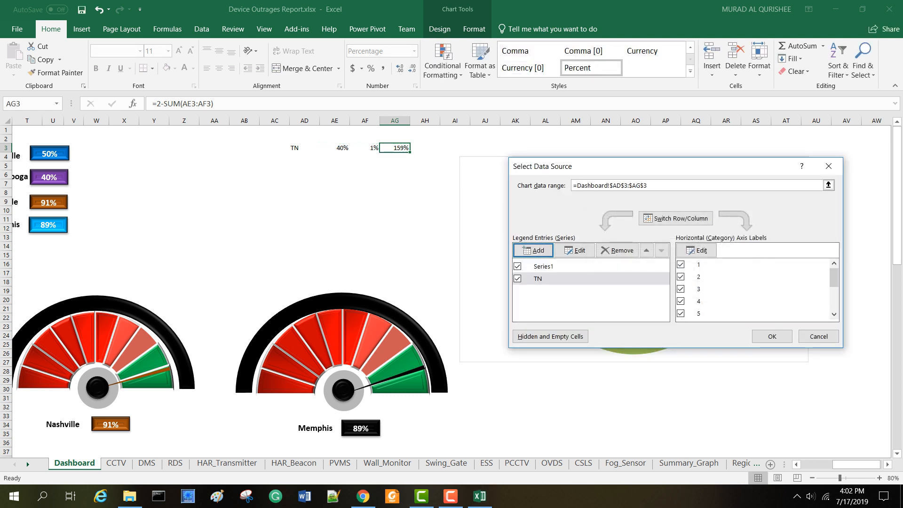
left_click(772, 336)
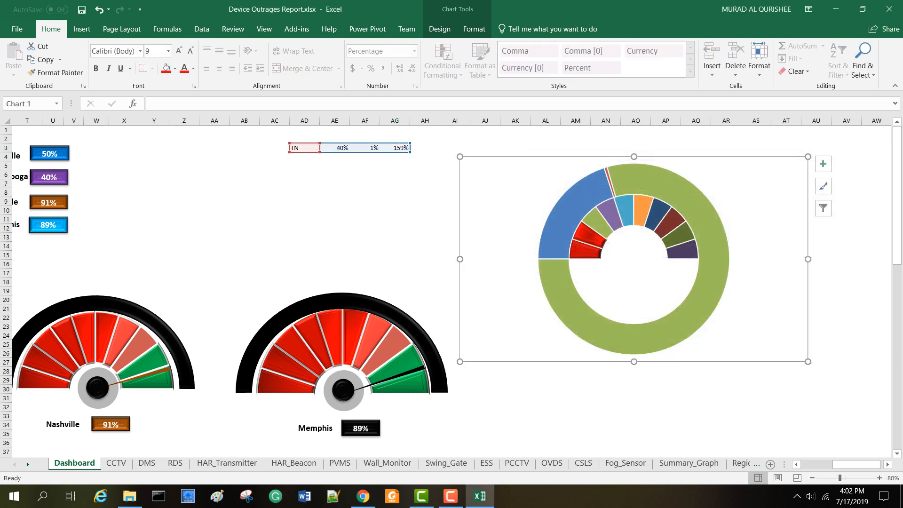
double_click(671, 209)
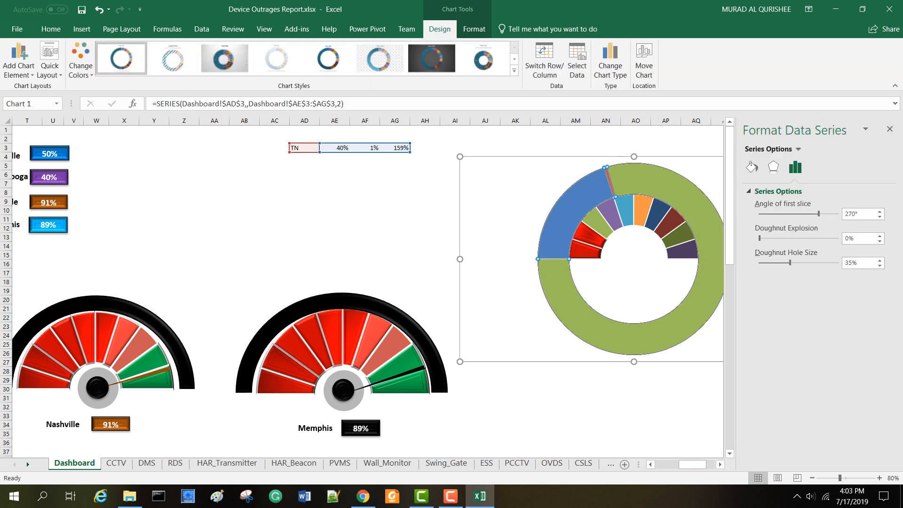
left_click(889, 129)
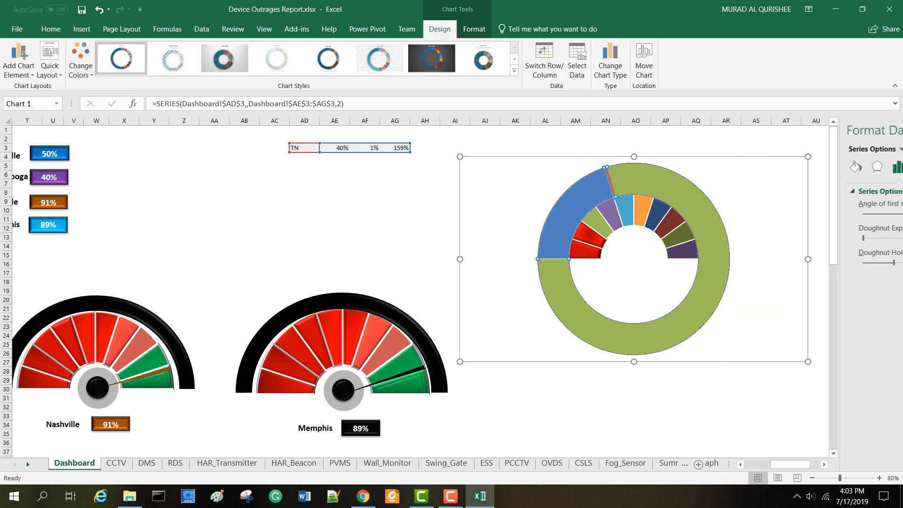
double_click(658, 180)
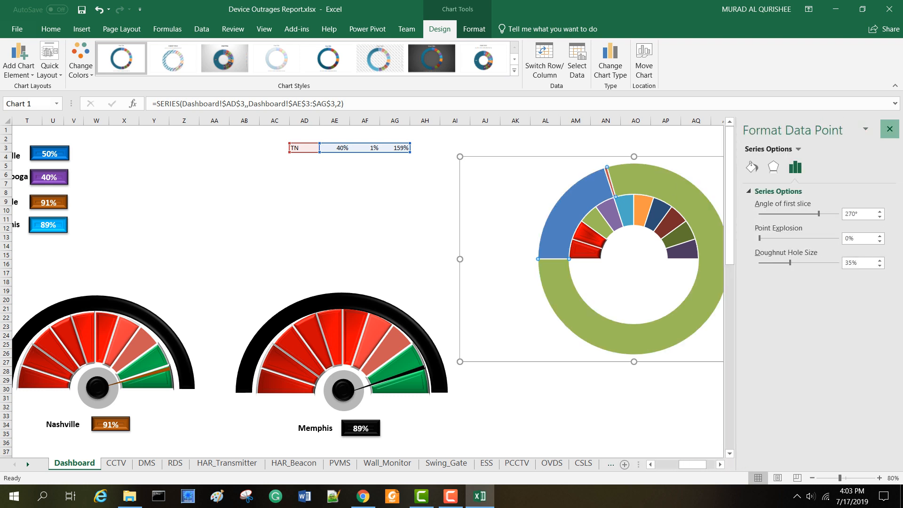
left_click(889, 129)
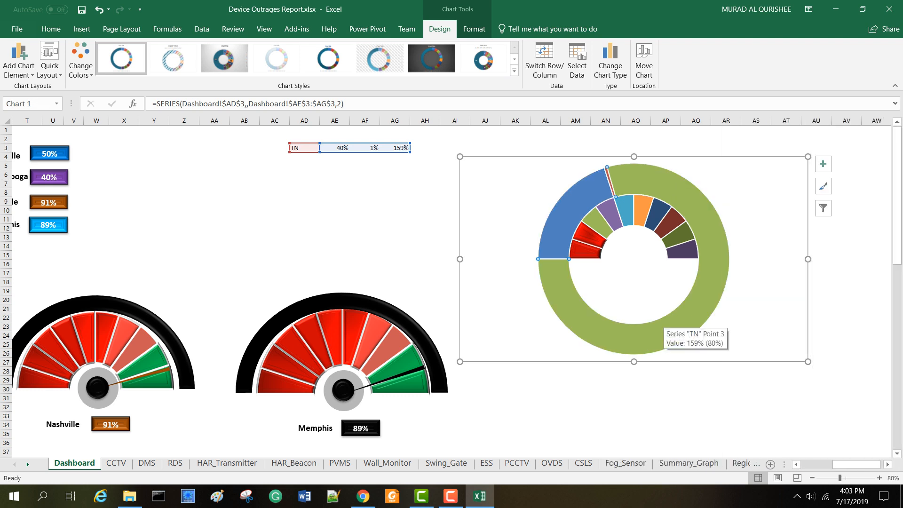
right_click(664, 324)
left_click(713, 435)
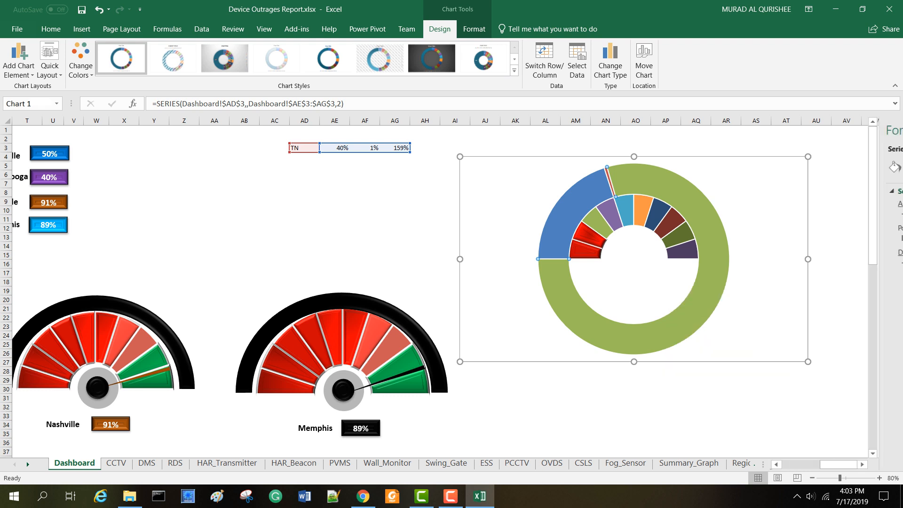
left_click(889, 129)
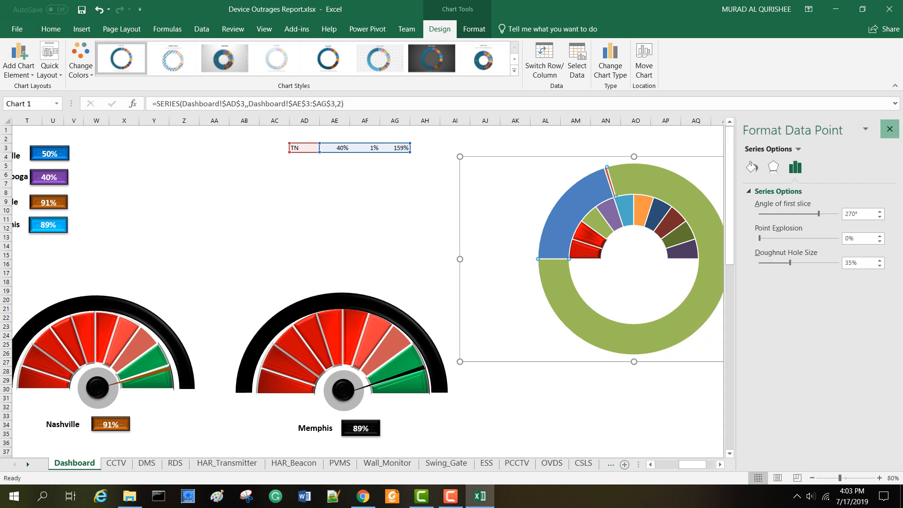
Step: Remove the fill from the 159% remainder slice and the 40% slice of the outer TN ring
double_click(676, 202)
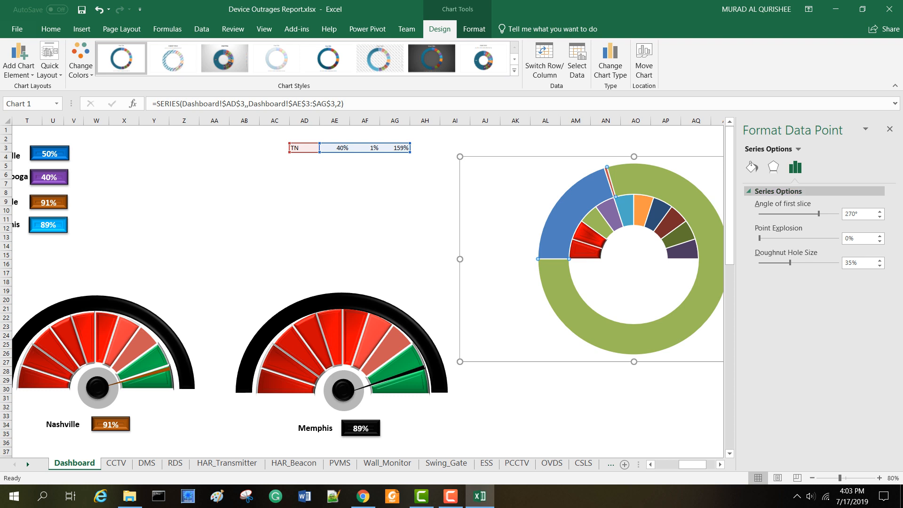
left_click(899, 129)
left_click(597, 223)
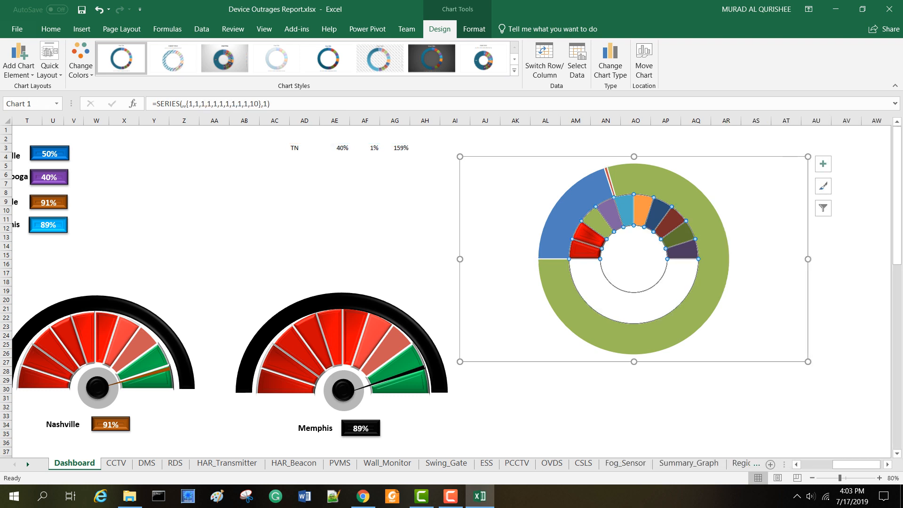
left_click(586, 201)
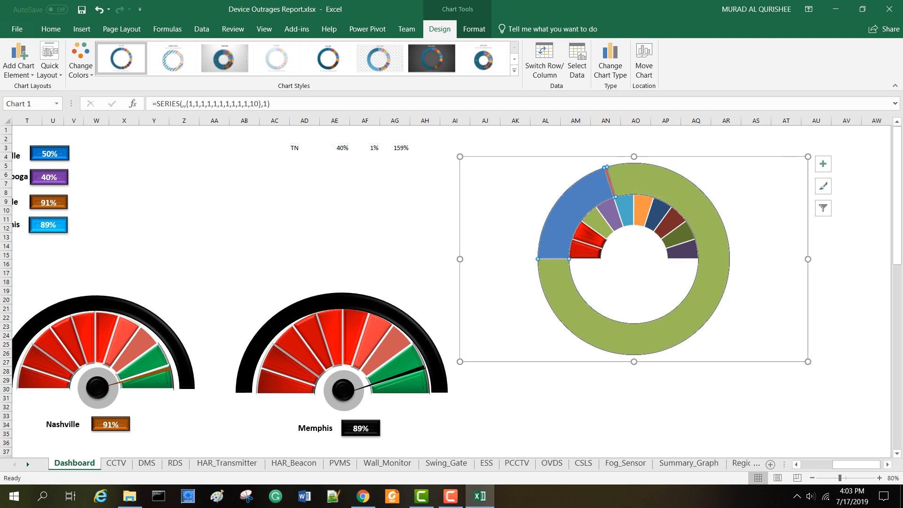
double_click(697, 305)
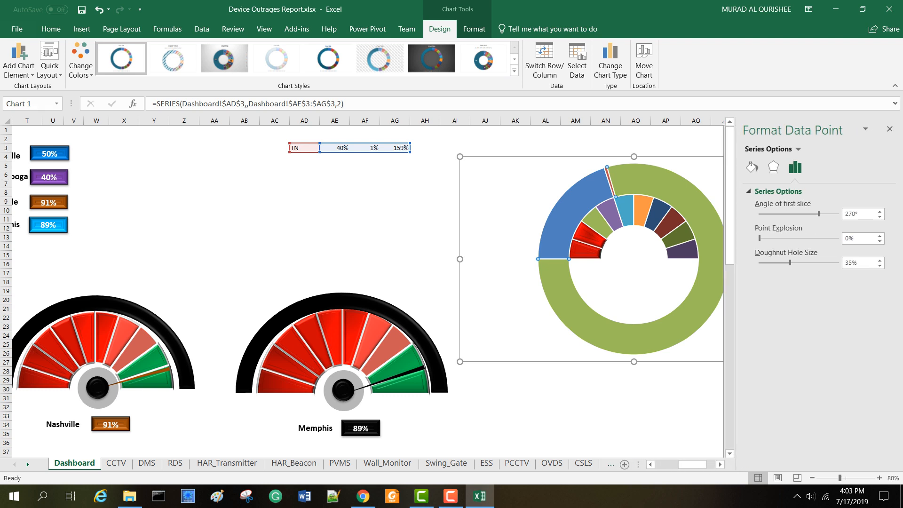
left_click(752, 167)
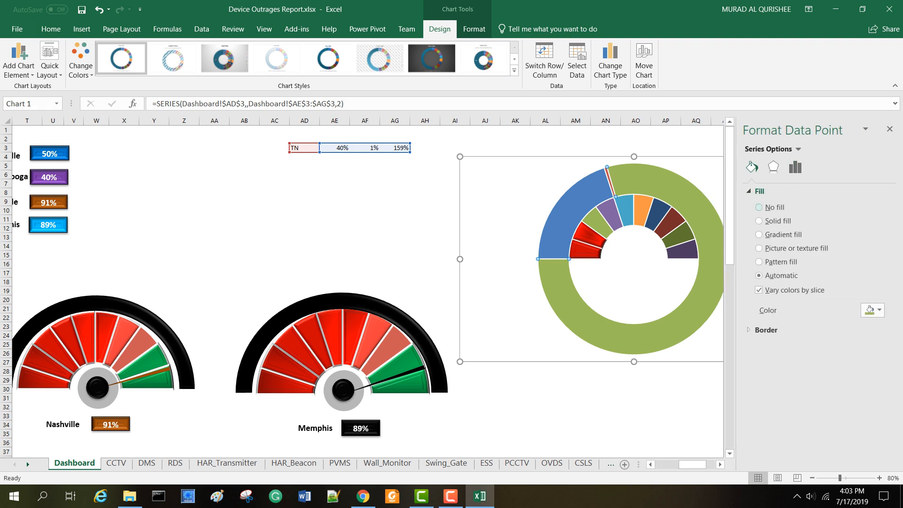
left_click(759, 207)
left_click(572, 203)
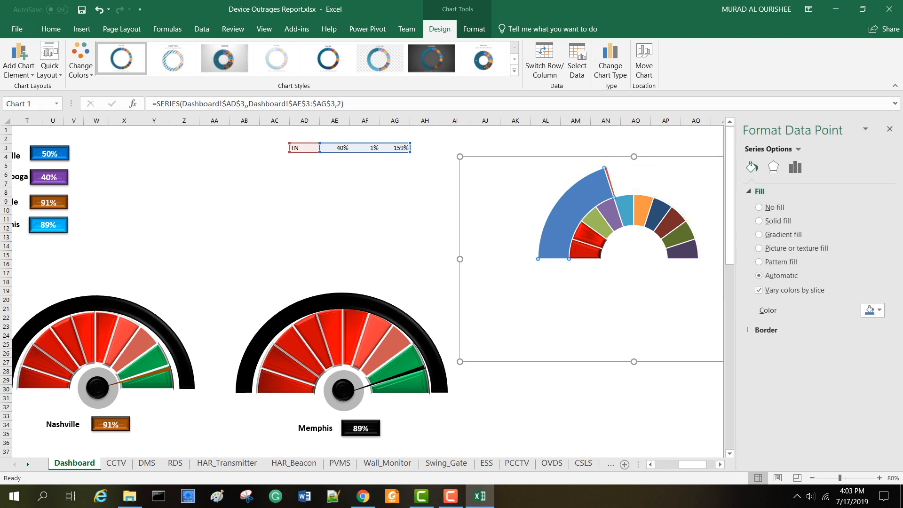
left_click(759, 207)
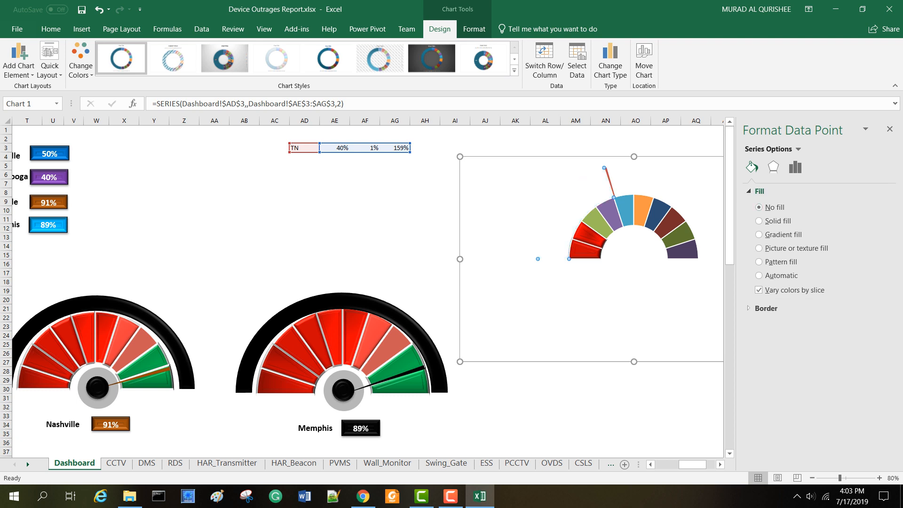
Step: Fill the thin 1% pointer slice of the TN series with black
left_click(610, 186)
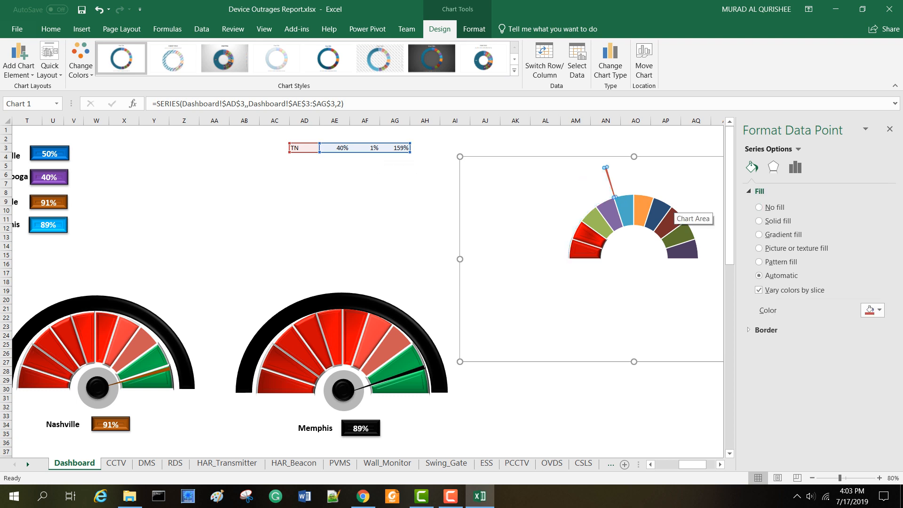
right_click(611, 178)
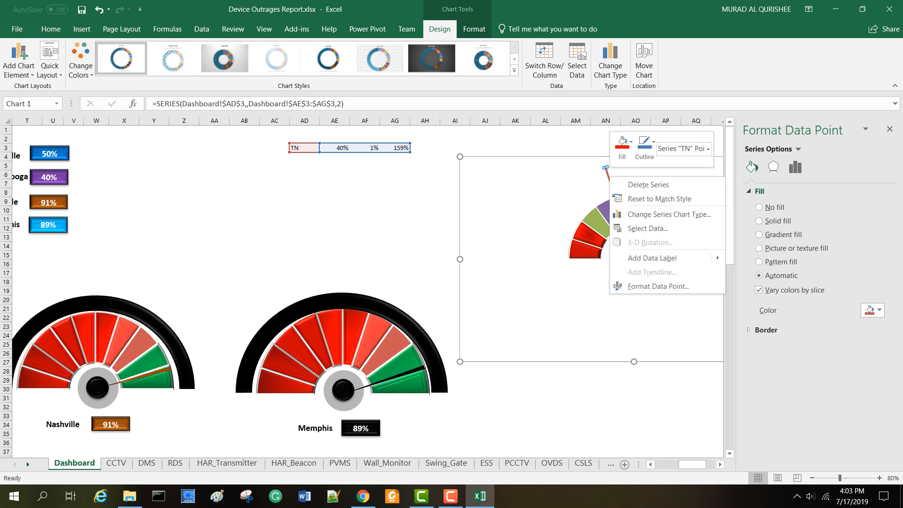
left_click(659, 286)
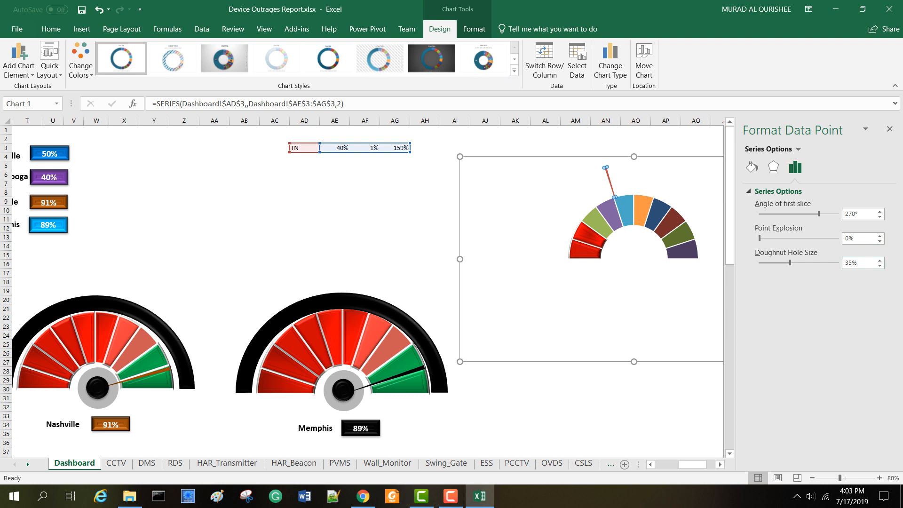
left_click(474, 29)
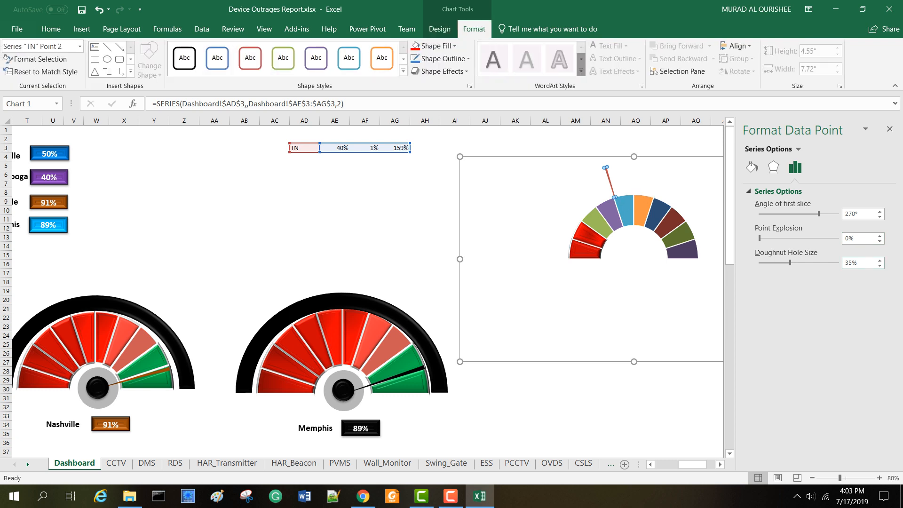
left_click(454, 46)
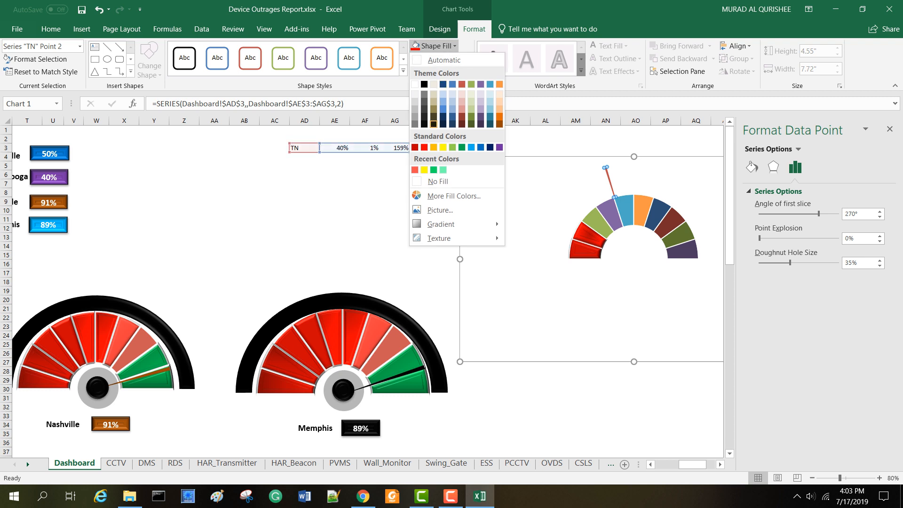
left_click(423, 84)
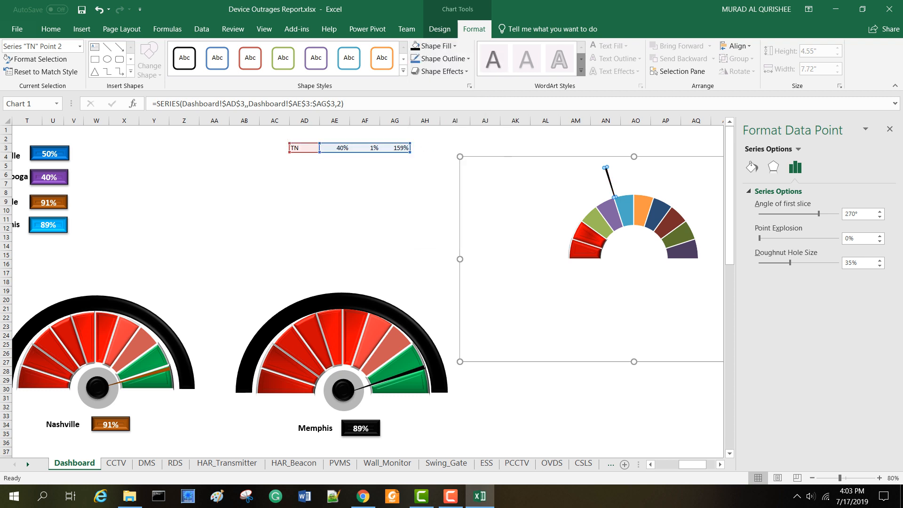
Step: Apply the first bevel preset of the third row to the black pointer slice and finish formatting it
left_click(439, 71)
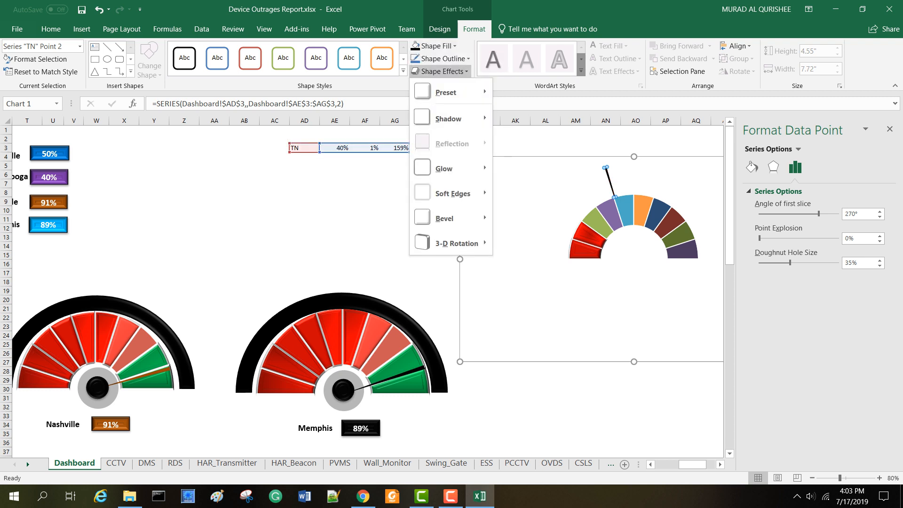
mouse_move(447, 218)
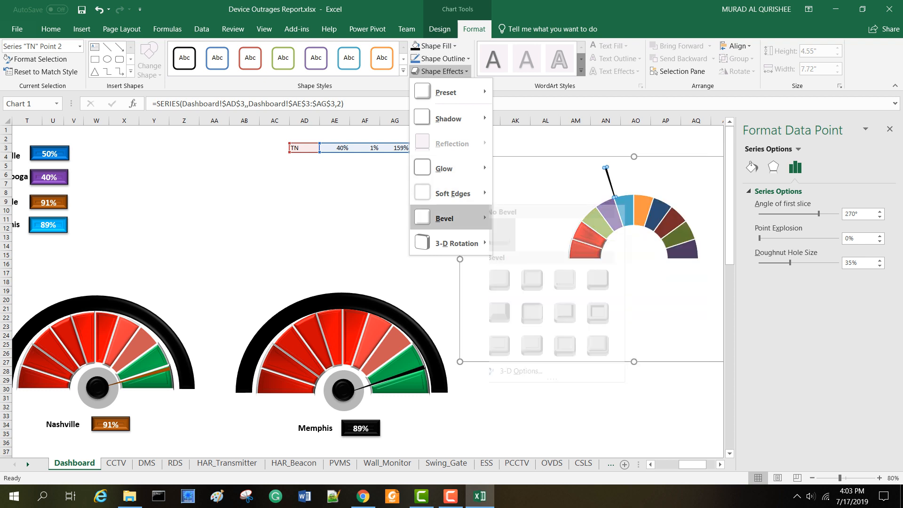
left_click(509, 346)
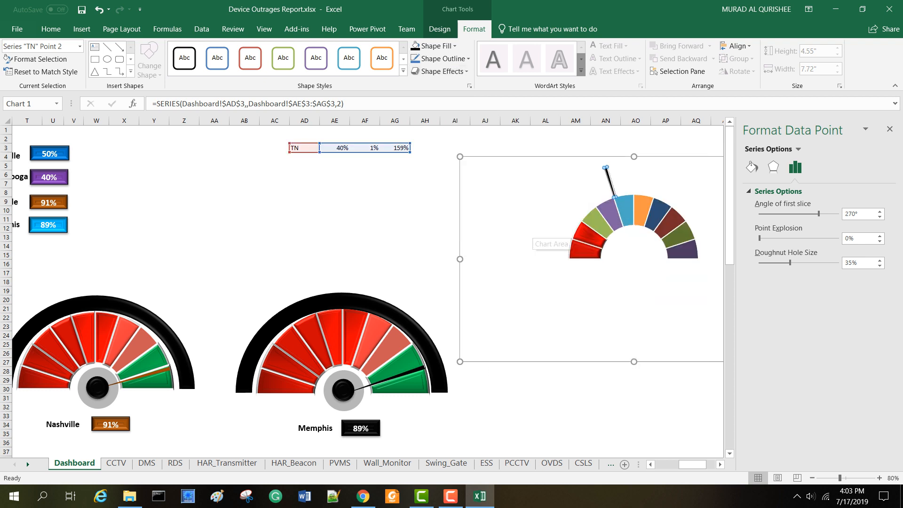
left_click(529, 235)
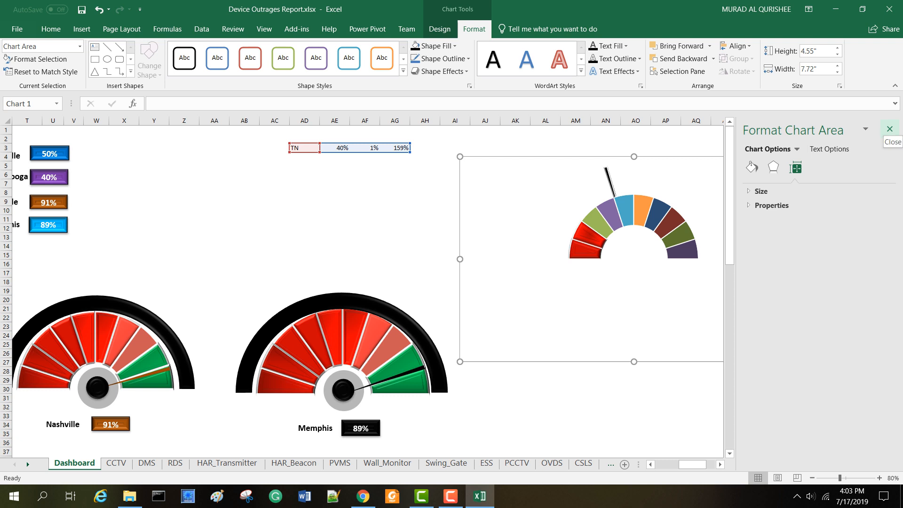
left_click(890, 130)
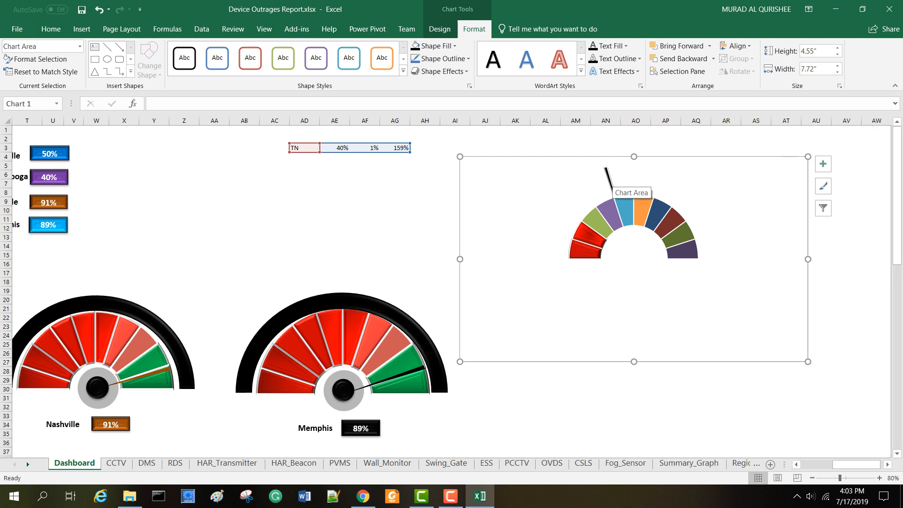
left_click(610, 182)
left_click(612, 182)
double_click(610, 182)
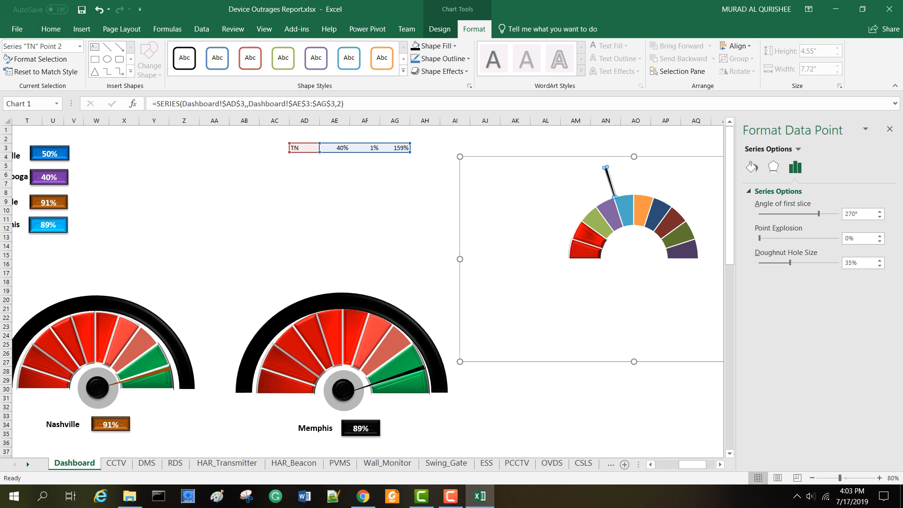
right_click(607, 175)
left_click(654, 284)
left_click(890, 129)
left_click(822, 186)
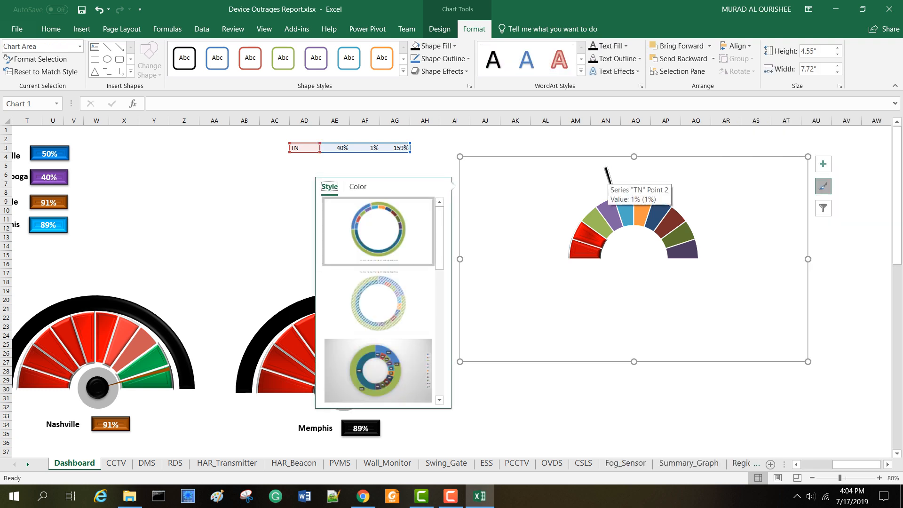
left_click(244, 192)
Step: Remove the outline from the unfilled 159% remainder slice of the TN series
left_click(610, 182)
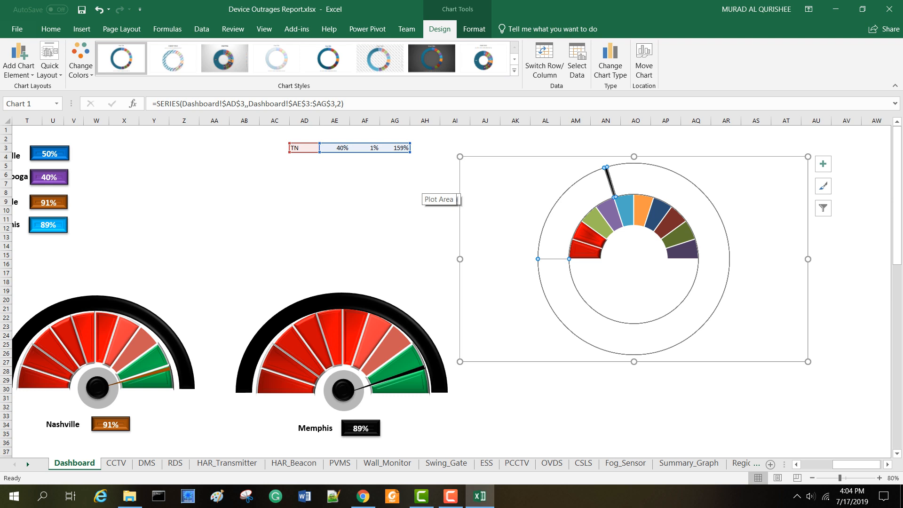
left_click(612, 181)
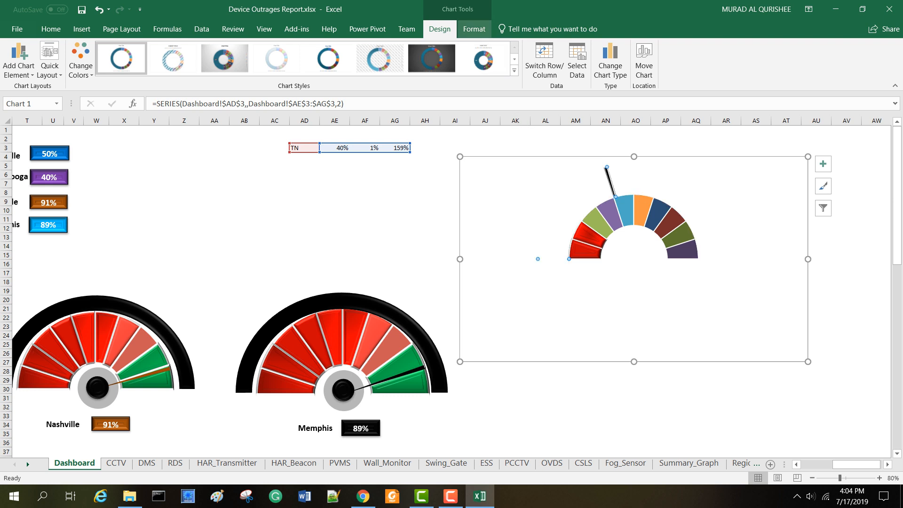
left_click(474, 29)
left_click(431, 45)
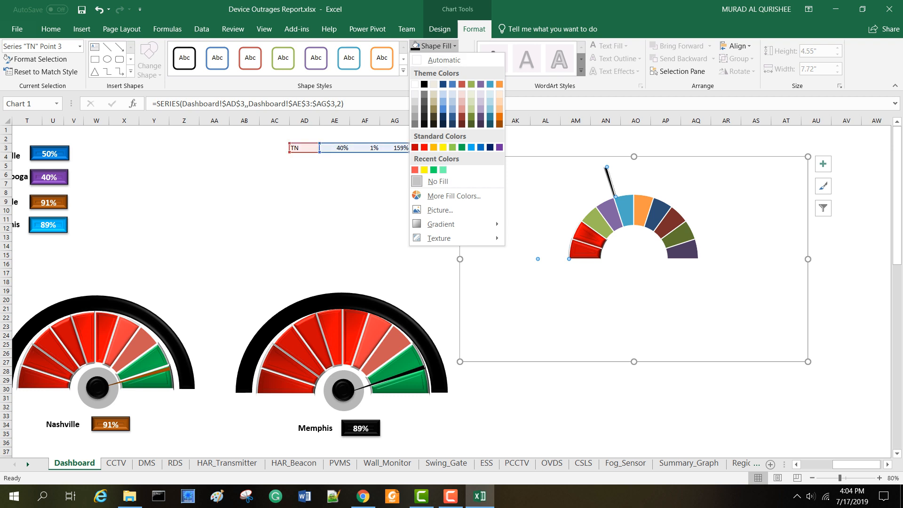
left_click(438, 45)
left_click(439, 58)
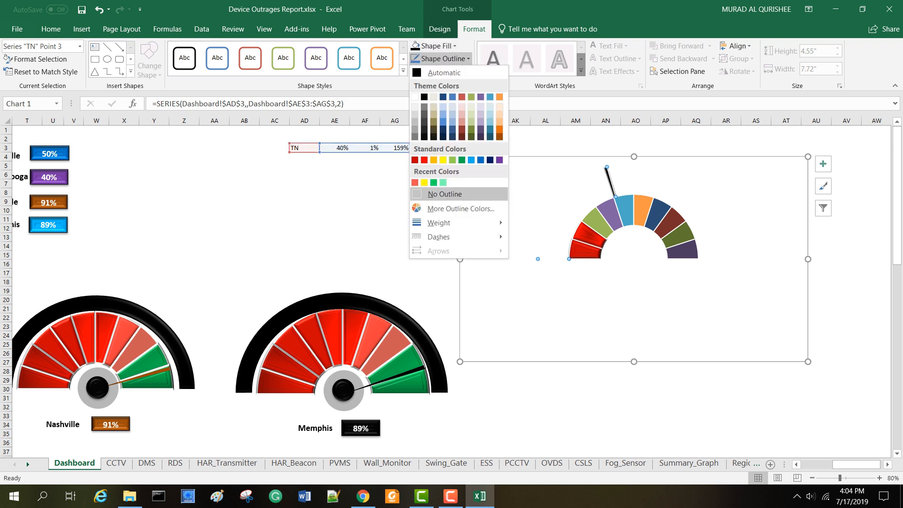
left_click(470, 192)
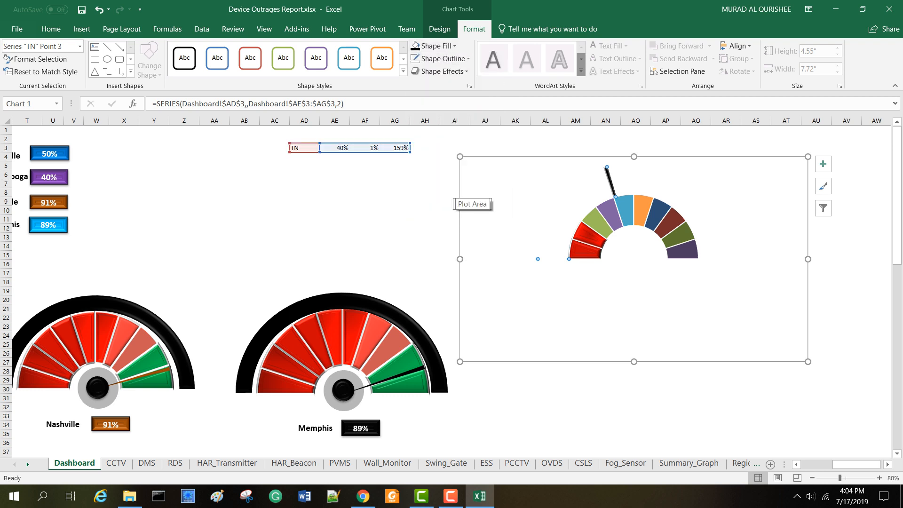
Step: Try the 1% pointer slice with no fill, and restore its black fill
left_click(438, 45)
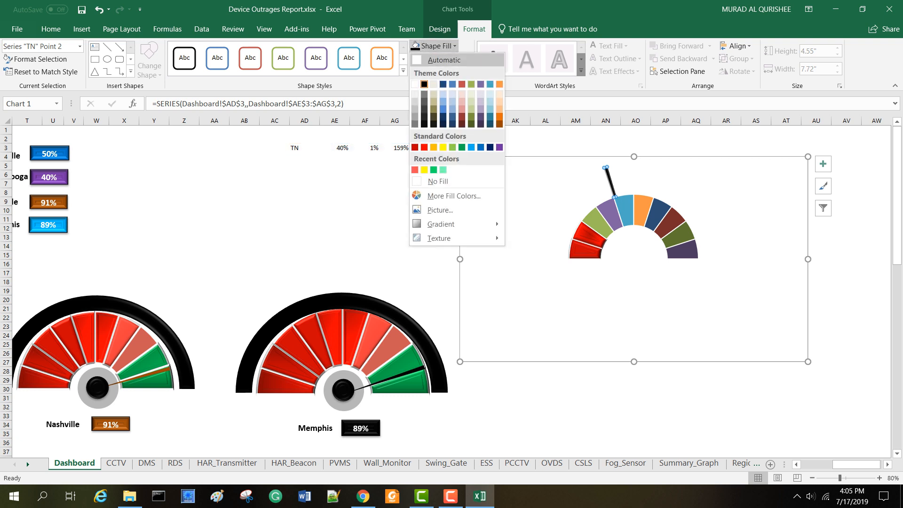
left_click(438, 181)
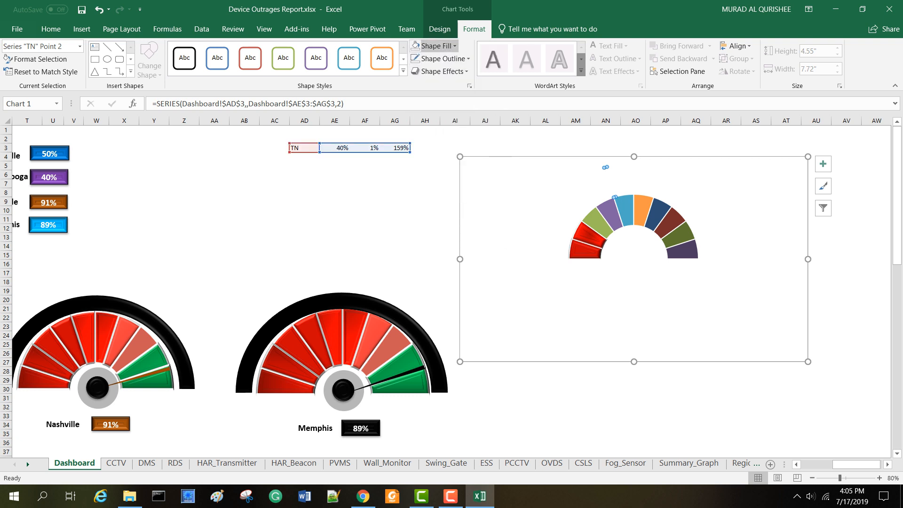
left_click(436, 45)
left_click(437, 181)
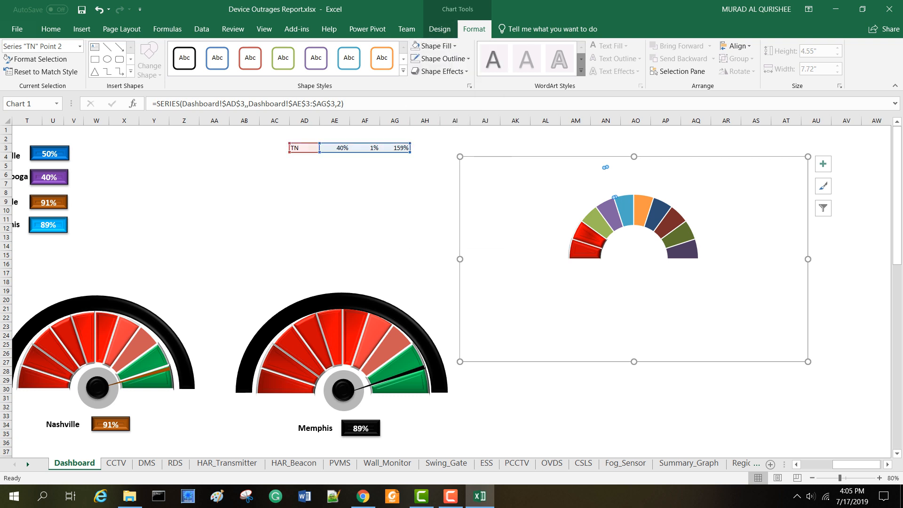
left_click(436, 45)
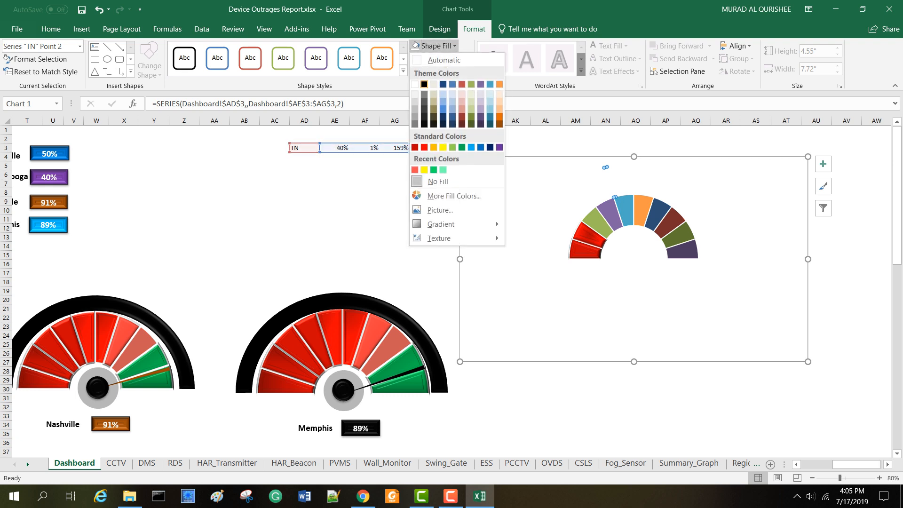
left_click(424, 84)
left_click(562, 186)
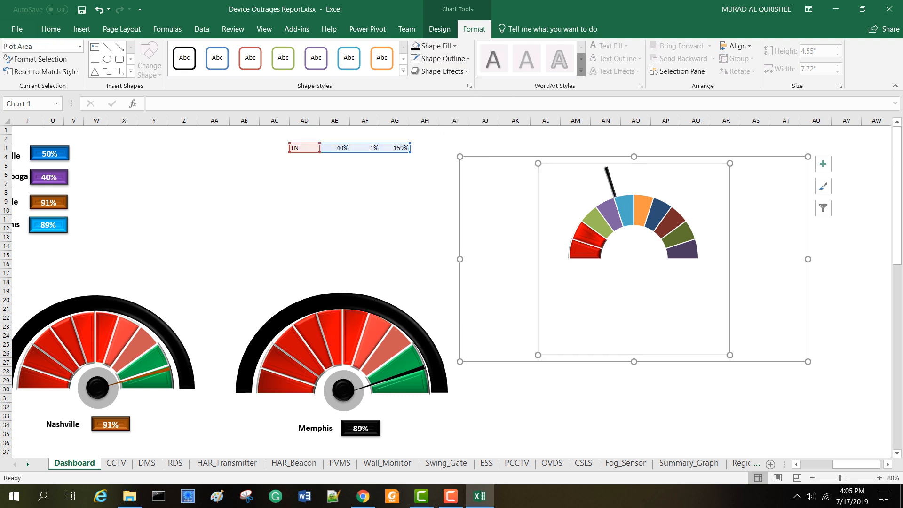
left_click(504, 202)
left_click(450, 496)
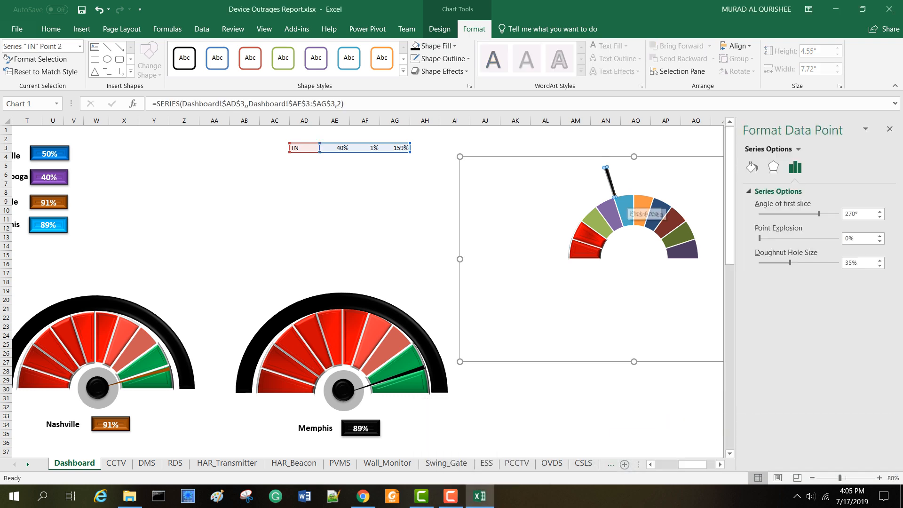
Step: Change the TN series' chart type to Pie and plot it on the secondary axis
right_click(609, 180)
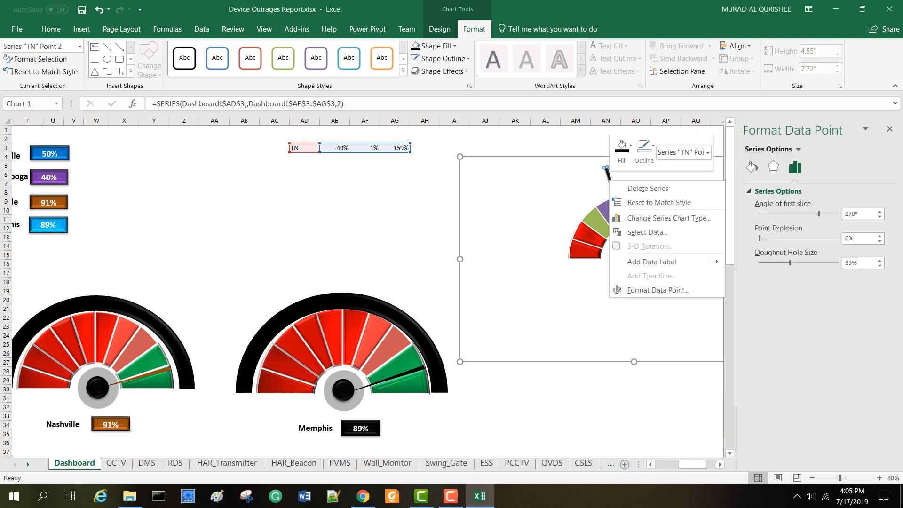
left_click(668, 218)
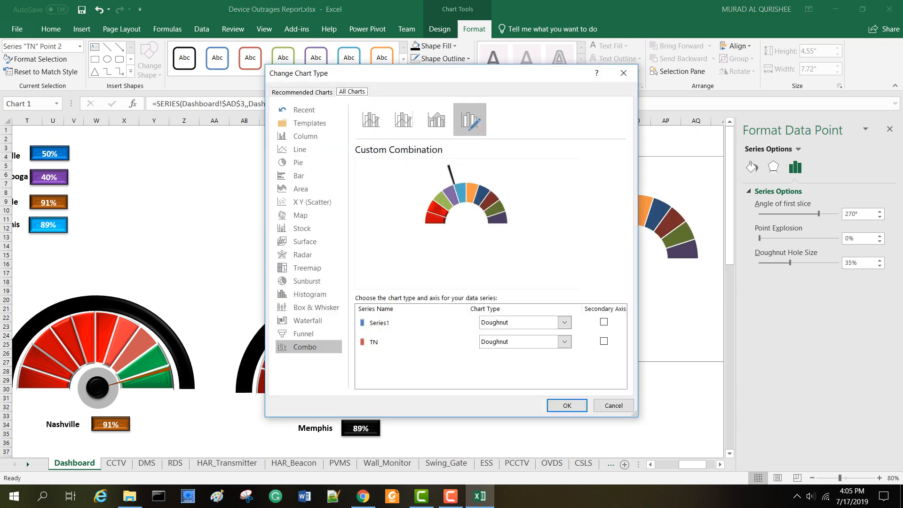
left_click(564, 341)
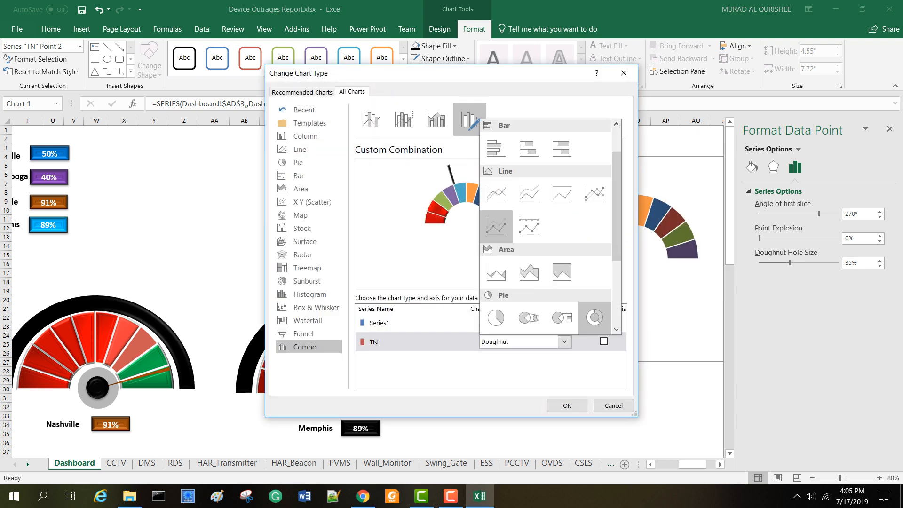
left_click(496, 318)
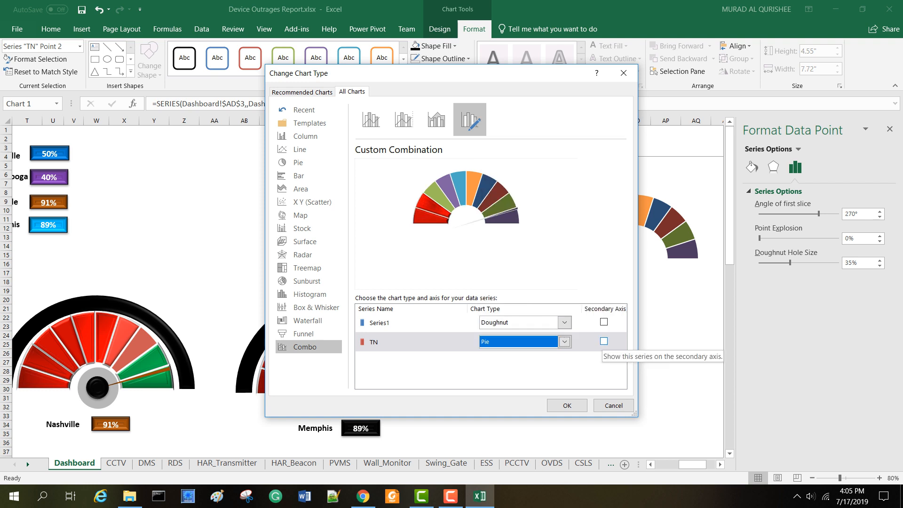
left_click(604, 341)
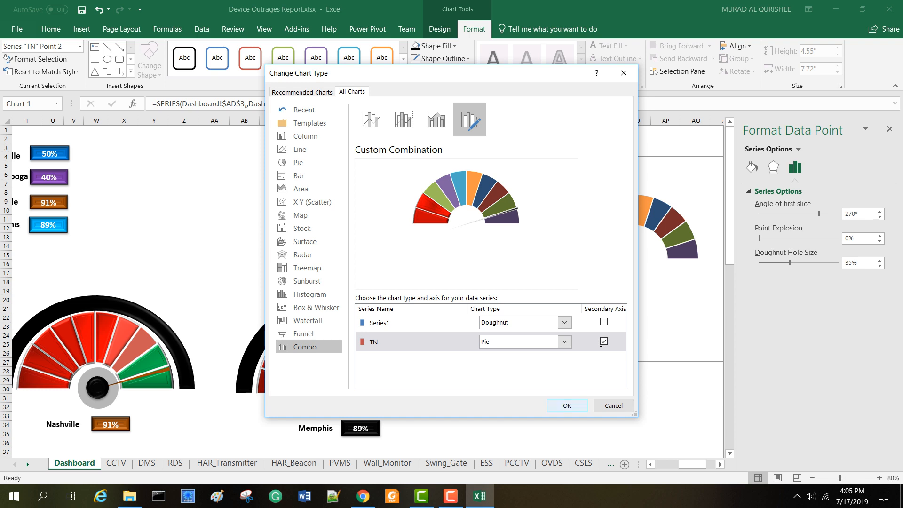
key("Return")
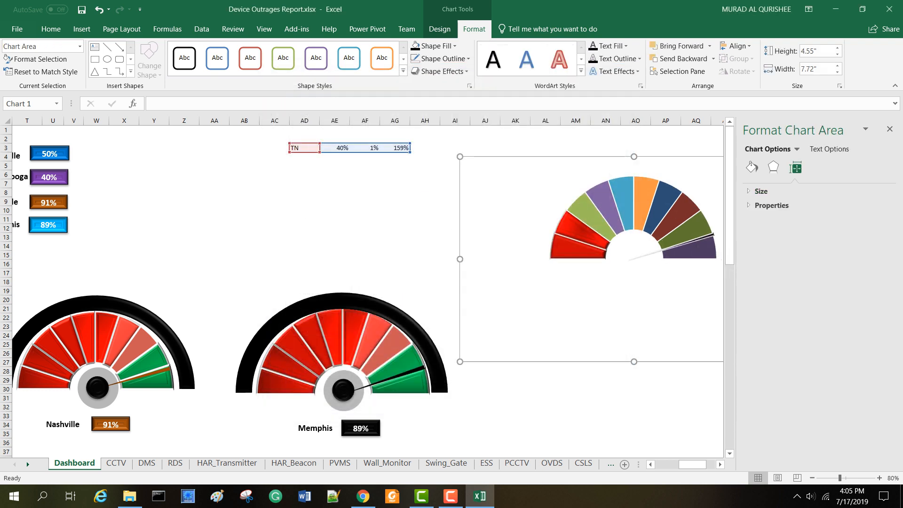
Step: Set the TN pie series' angle of first slice to 270° and finish formatting it
left_click(705, 237)
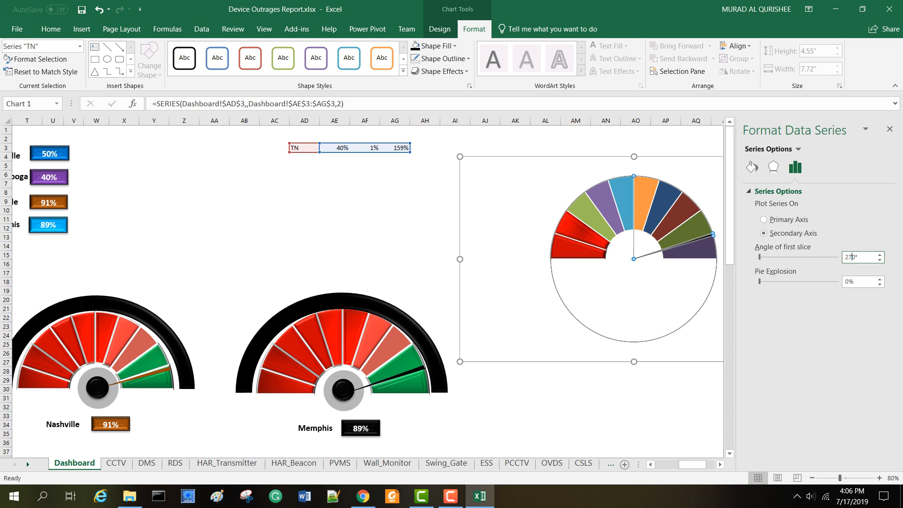
key("Return")
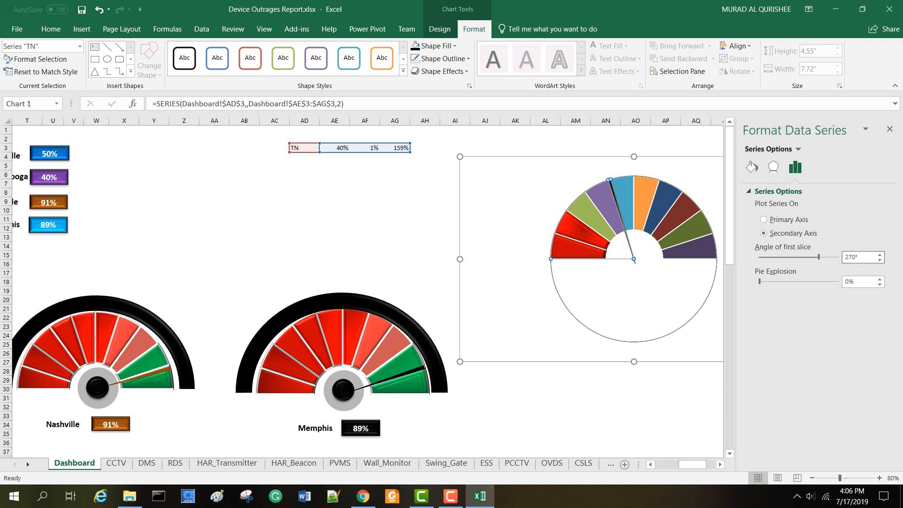
left_click(889, 129)
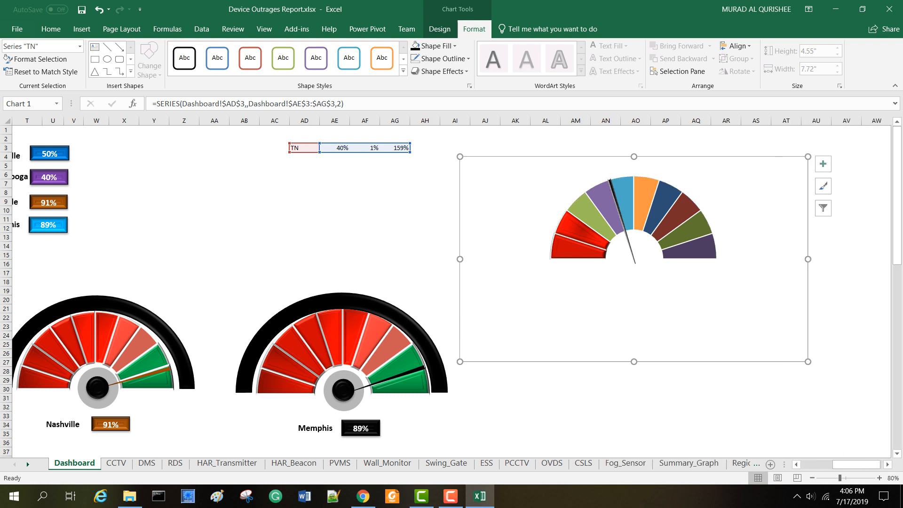
Step: Draw an oval about 0.49" high and 0.57" wide inside the chart at the base of the pointer
left_click(762, 199)
mouse_move(628, 248)
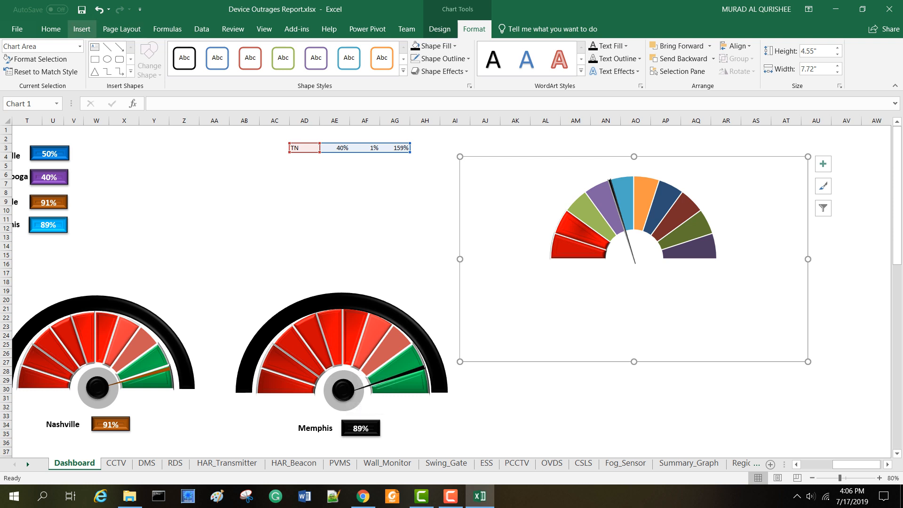
left_click(81, 28)
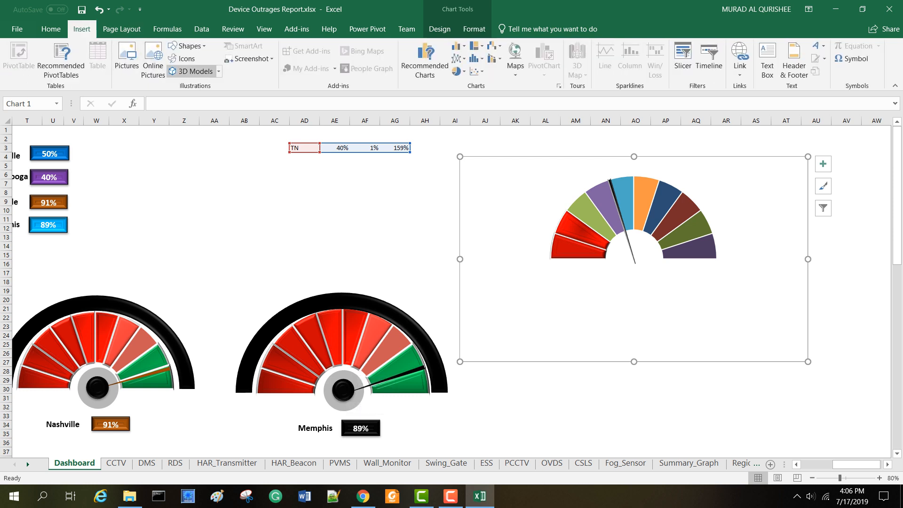
left_click(187, 46)
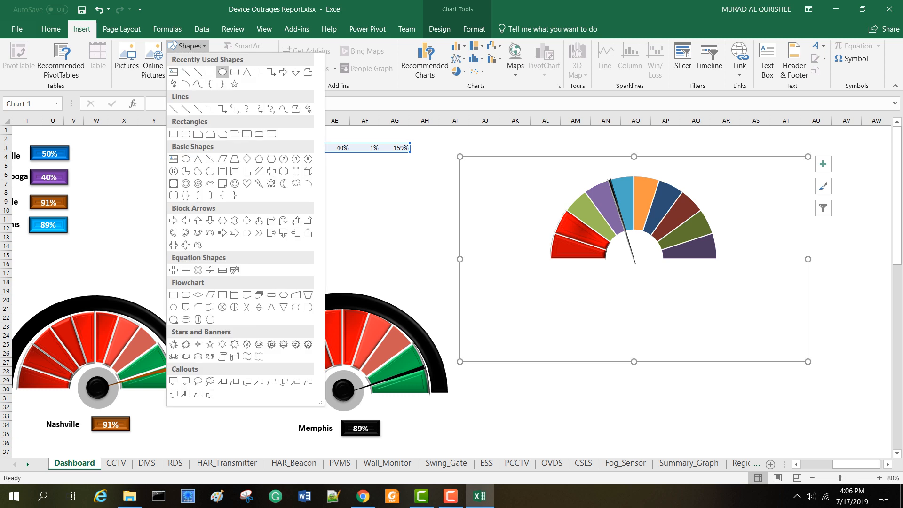
left_click(222, 71)
left_click_drag(622, 252, 650, 277)
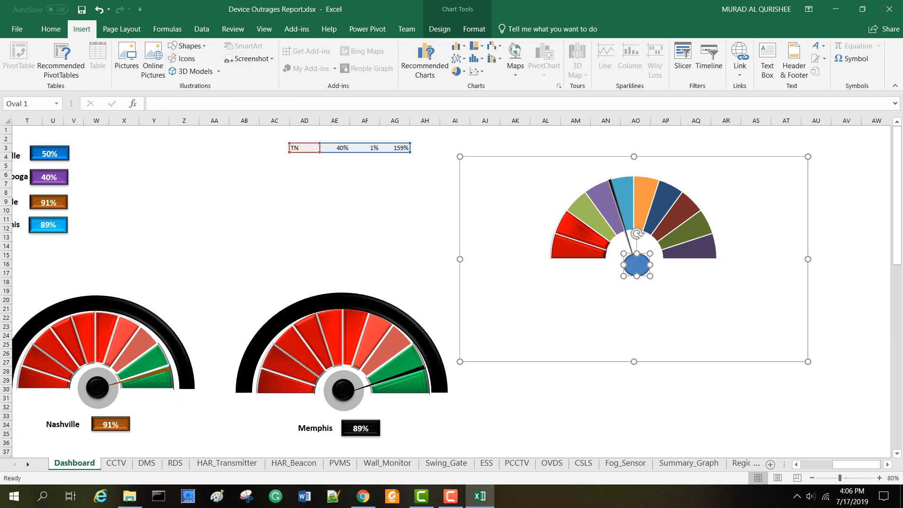
Step: Fill the pointer's hub oval with black and apply the fourth preset shape effect of the first row
left_click(413, 46)
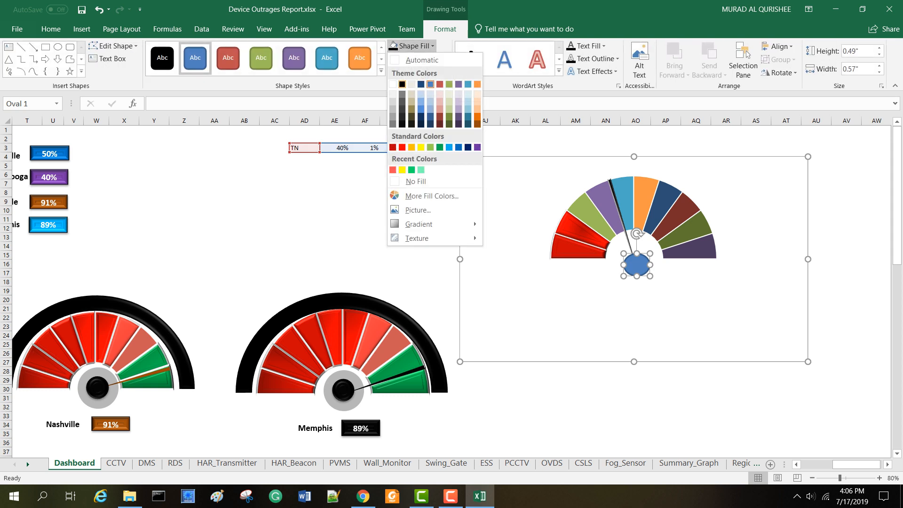
left_click(402, 83)
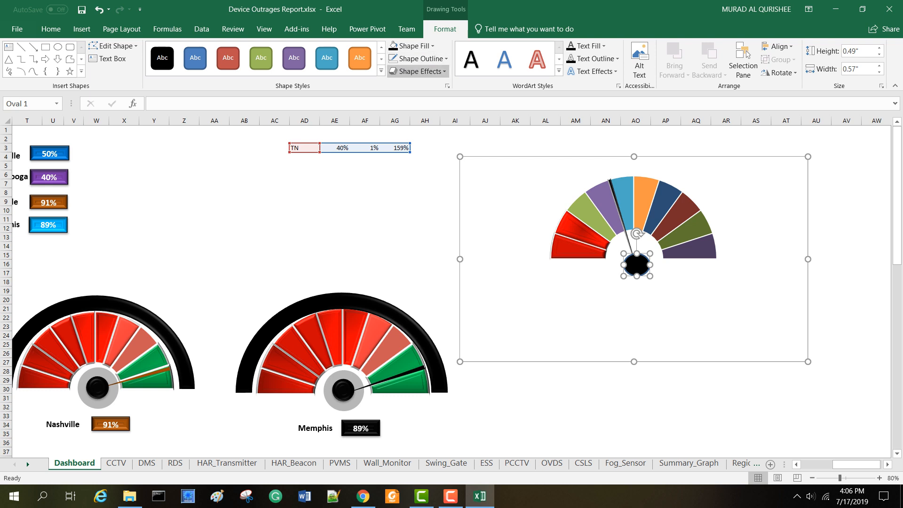
left_click(418, 71)
mouse_move(426, 92)
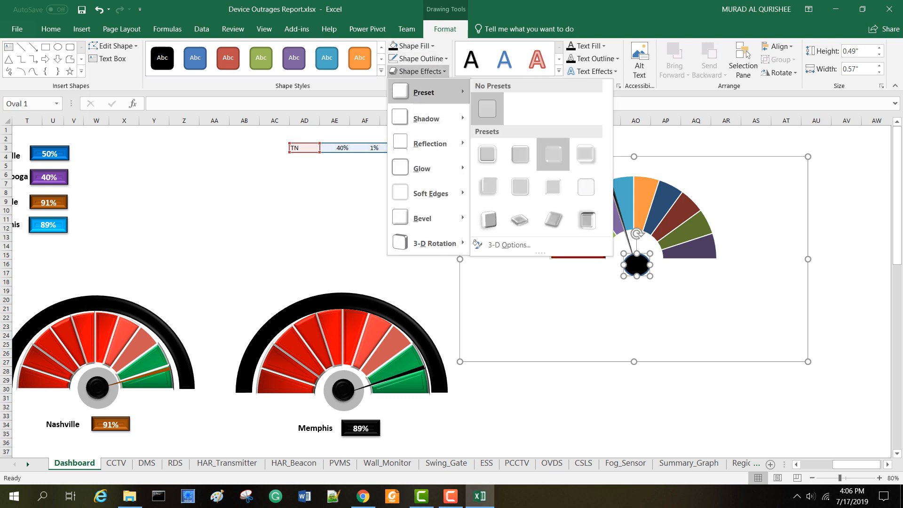
left_click(586, 154)
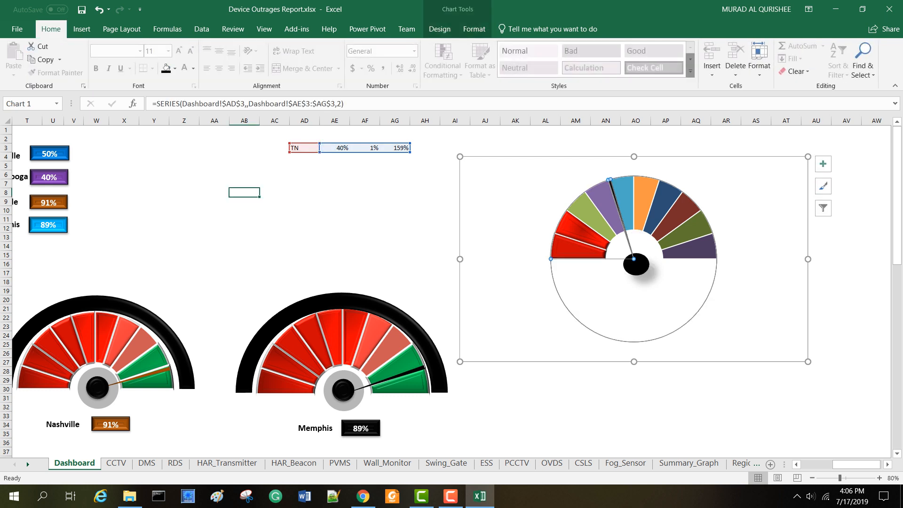
key("Escape")
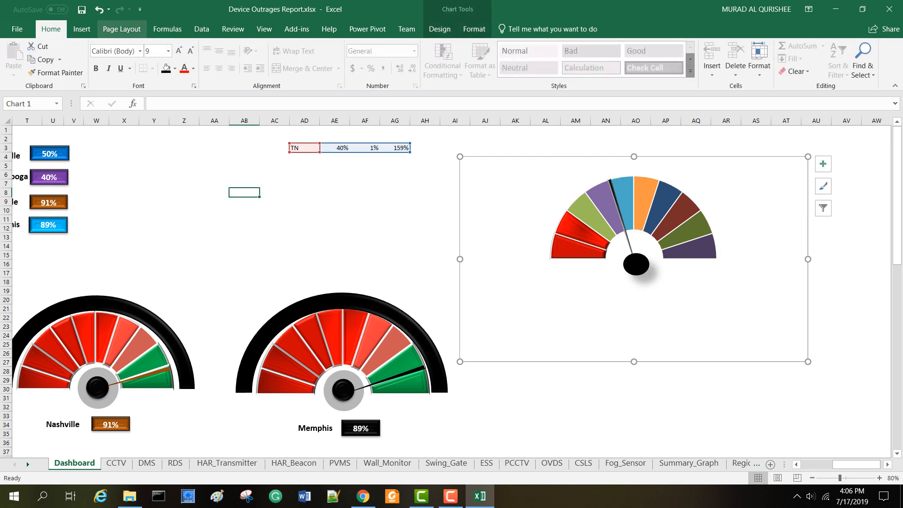
Step: Draw a hollow circle about 1.05" high and 1.08" wide around the black hub
left_click(82, 28)
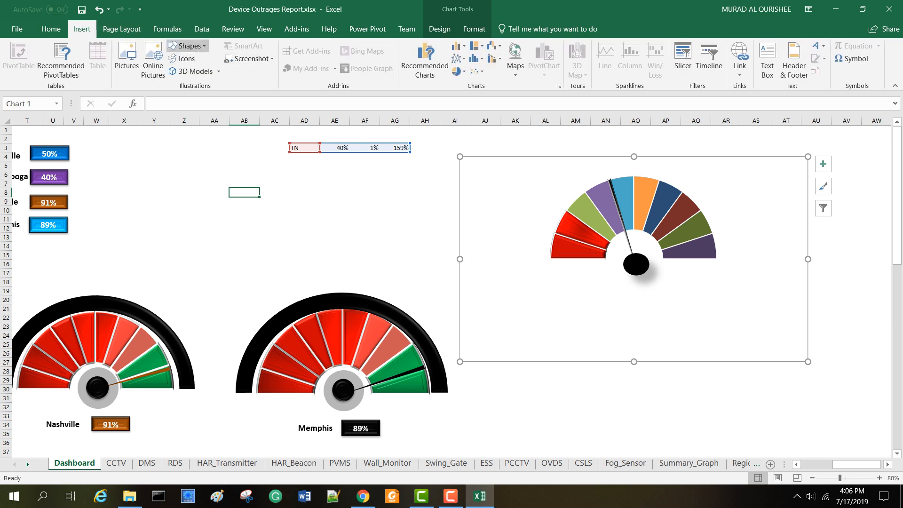
left_click(188, 45)
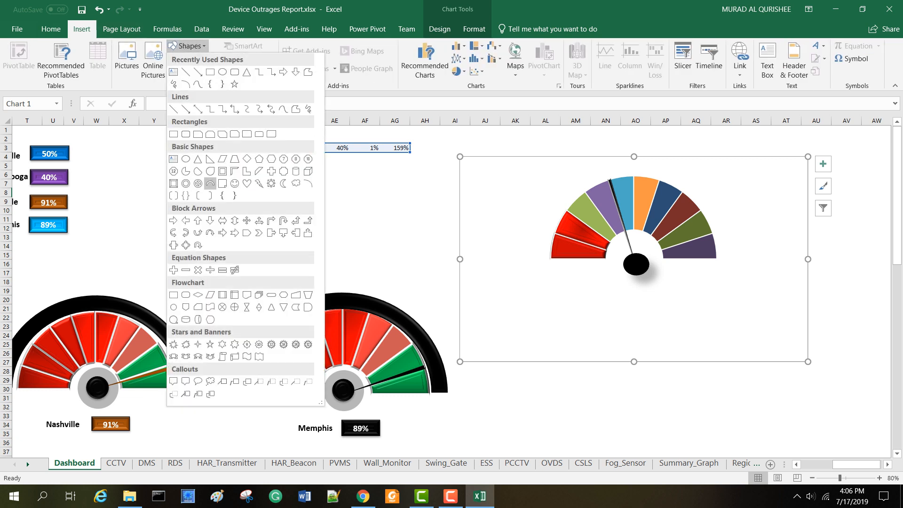
left_click(186, 183)
mouse_move(621, 252)
left_mouse_down()
mouse_move(659, 298)
mouse_move(671, 299)
mouse_move(652, 275)
left_mouse_up()
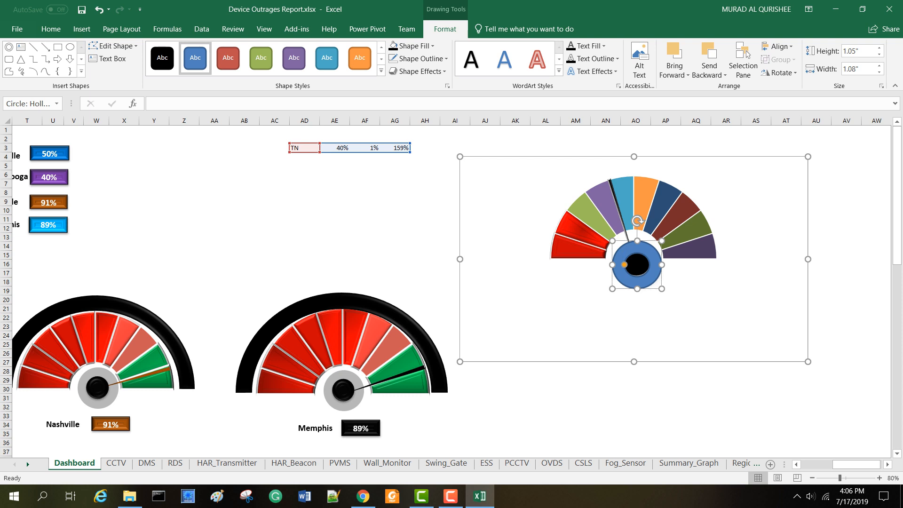
Step: Set the hollow circle's fill transparency to 61% and remove its outline
right_click(644, 252)
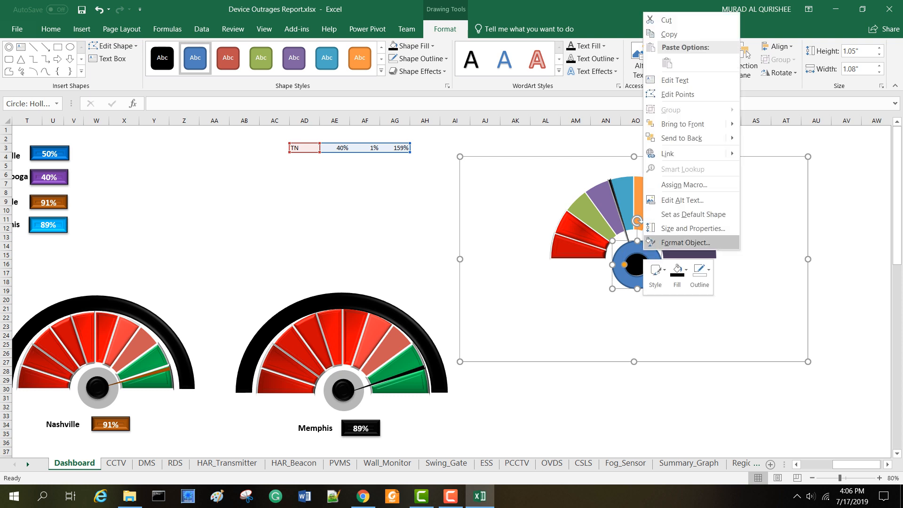
left_click(685, 242)
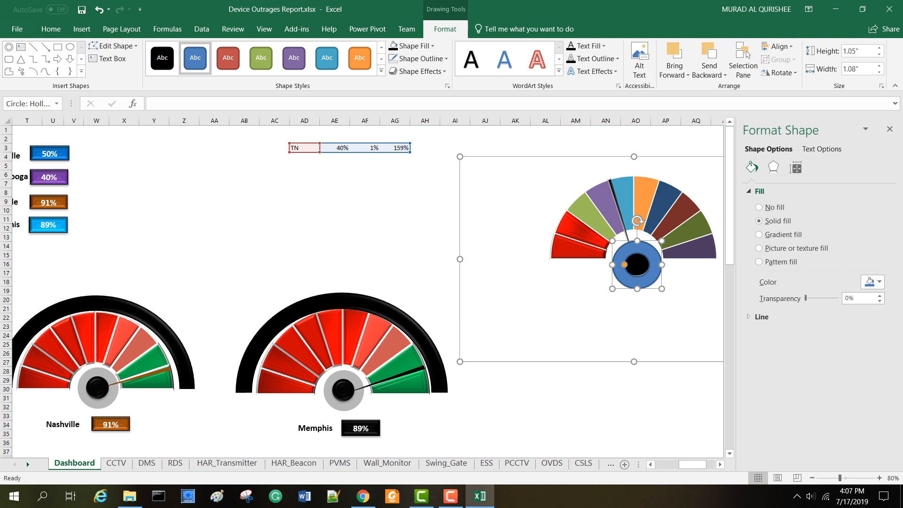
left_click_drag(806, 298, 824, 298)
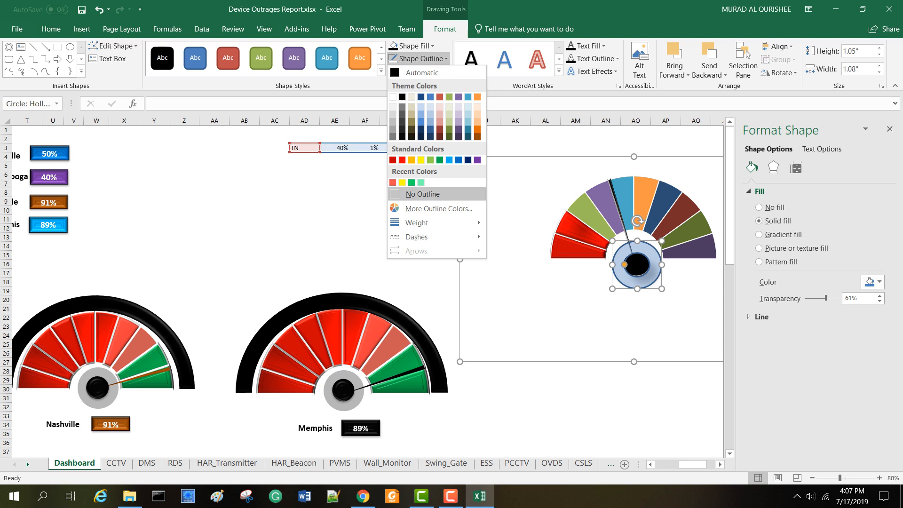
left_click(422, 194)
left_click(675, 294)
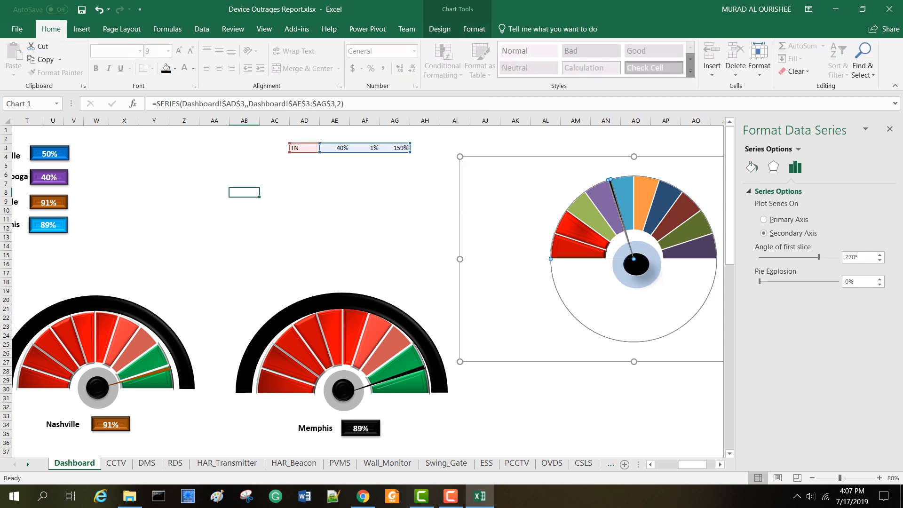
left_click(889, 129)
key("Escape")
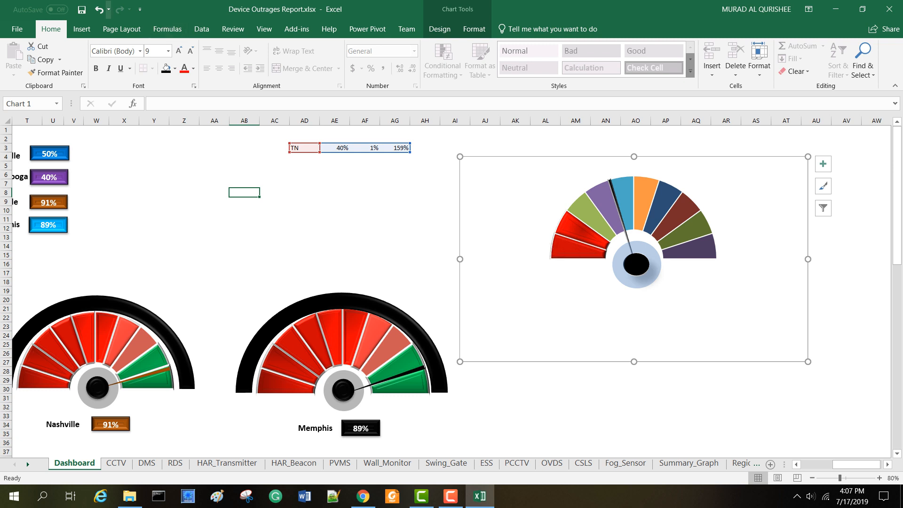
Step: Draw a block arc about 2.79" high and 2.48" wide over the dial, centred horizontally above the hub
left_click(81, 28)
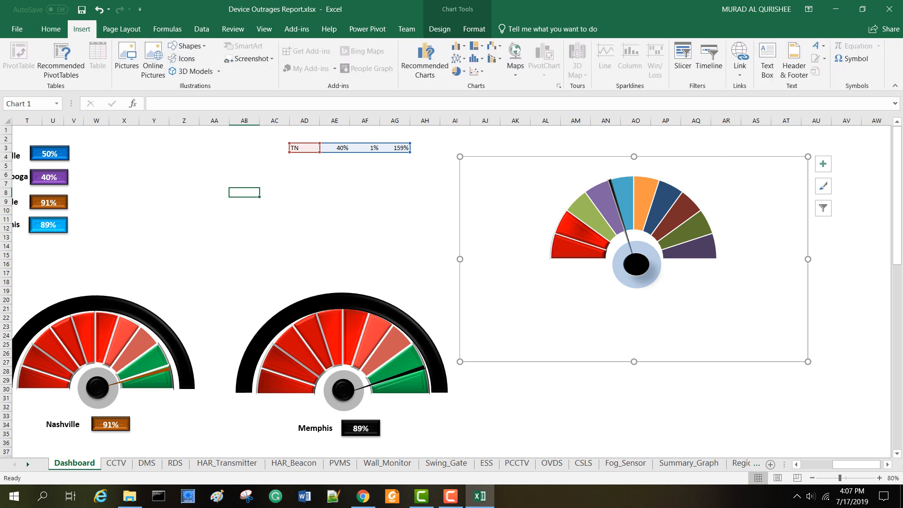
left_click(187, 46)
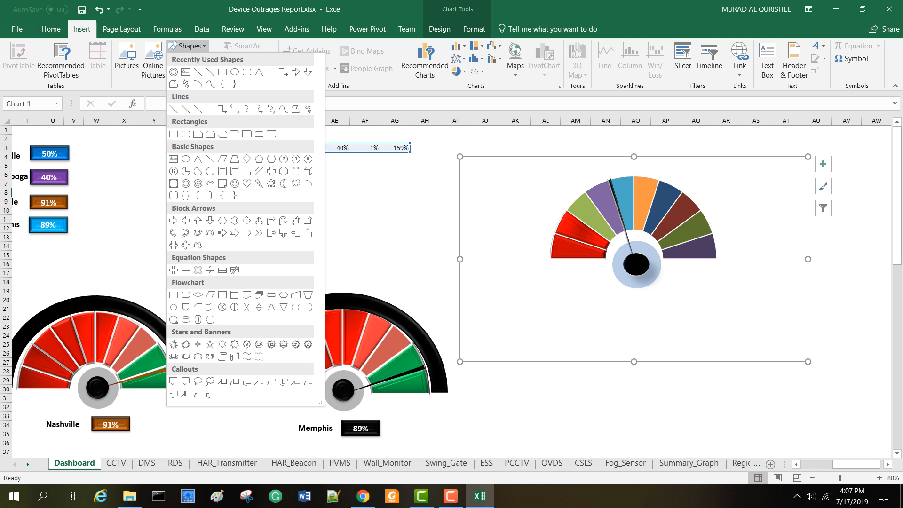
left_click(211, 183)
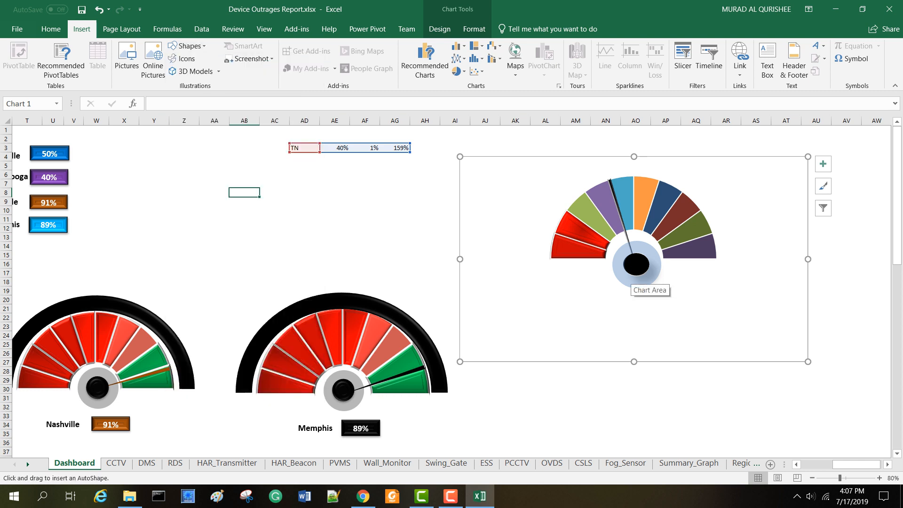
left_click_drag(539, 255, 651, 134)
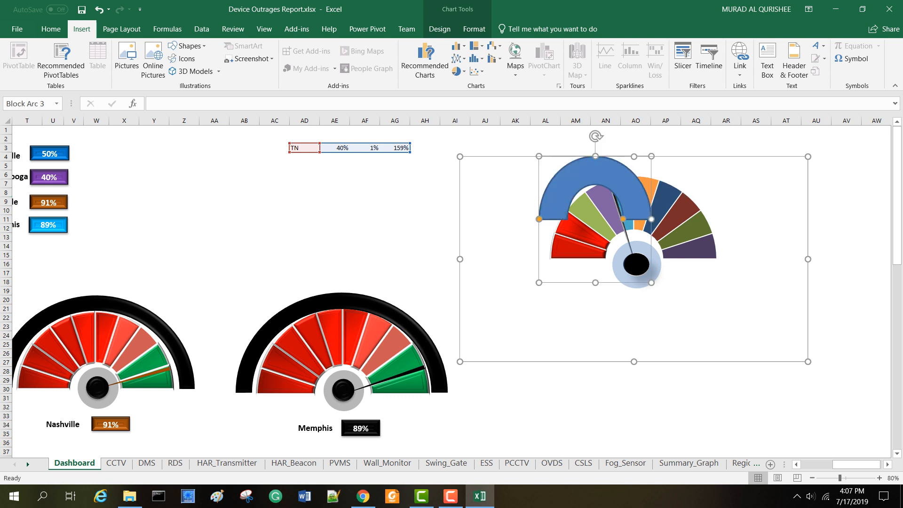
mouse_move(606, 171)
left_mouse_down()
mouse_move(660, 171)
mouse_move(648, 171)
left_mouse_up()
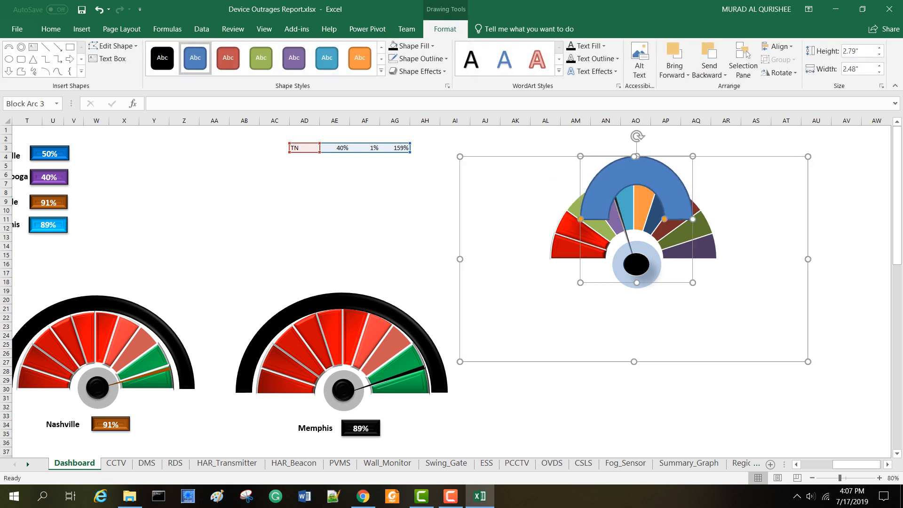
Step: Enlarge the block arc to about 3.87" by 4.37", thin its band, and fit it around the dial's outer edge
left_click_drag(580, 219, 580, 218)
left_click_drag(637, 283, 637, 331)
left_click_drag(692, 243, 778, 244)
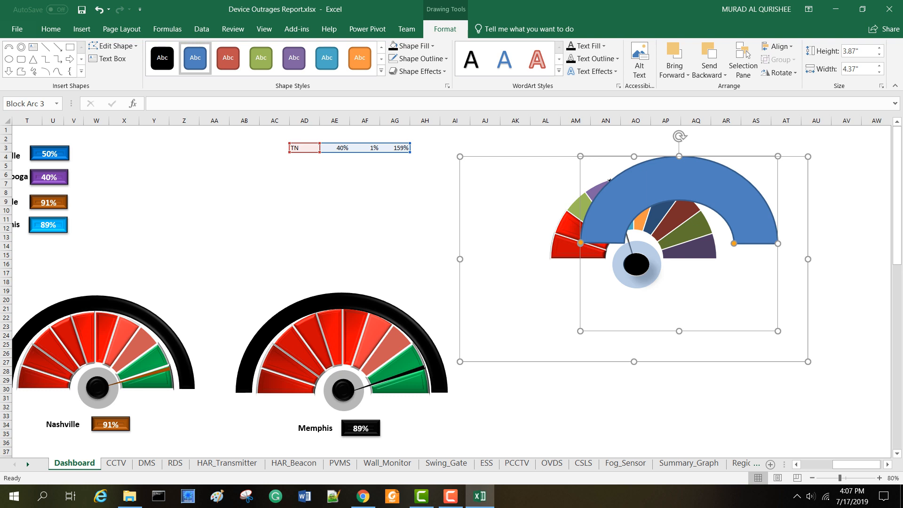
left_click_drag(733, 243, 716, 259)
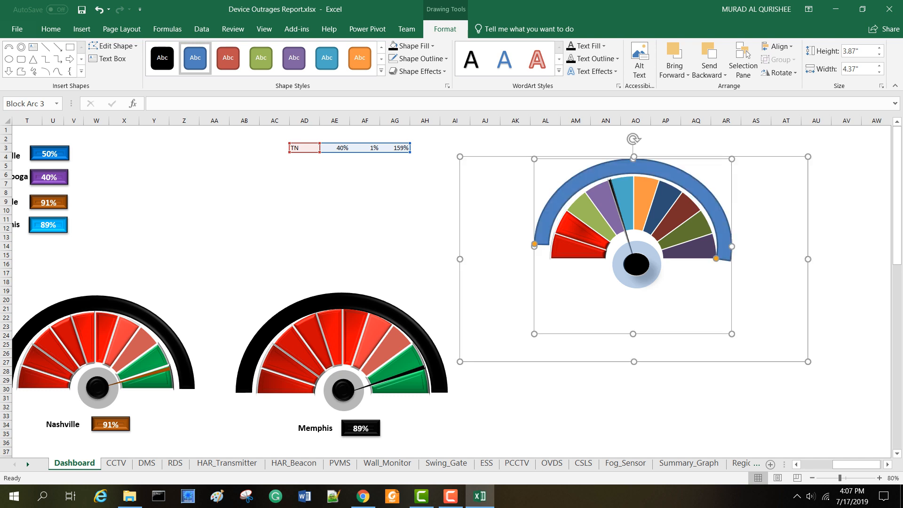
Step: Extend the block arc's left end below the dial's base and nudge the arc into even alignment around the slices
left_click_drag(534, 244, 536, 261)
key("Down")
key("Down")
key("Down")
key("Down")
key("Down")
key("Right")
key("Right")
key("Right")
key("Right")
key("Right")
key("Up")
key("Left")
key("Left")
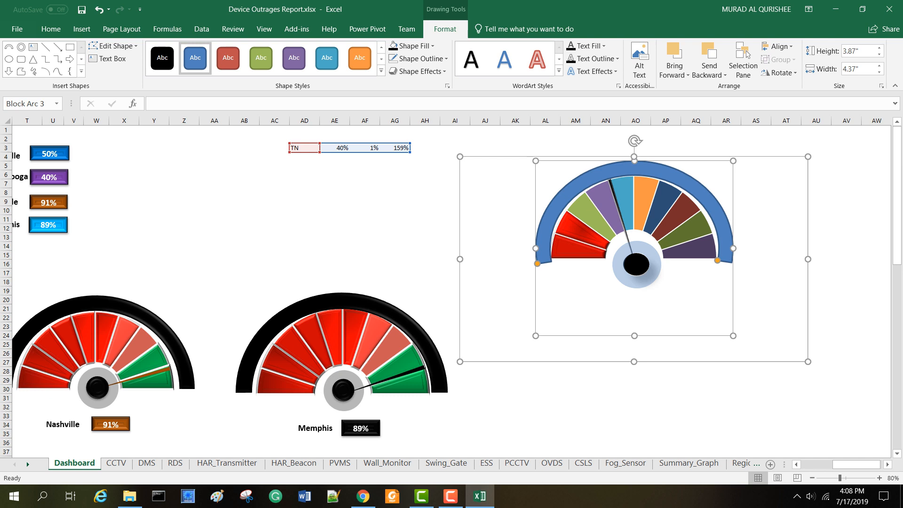
Step: Fill the outer block arc with black and apply the shadowed preset effect at the end of the first preset row
left_click(414, 46)
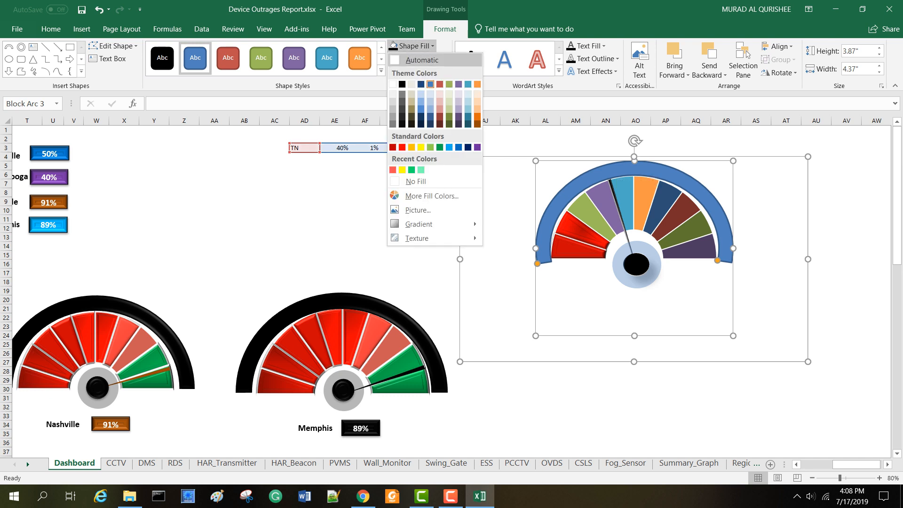
left_click(402, 84)
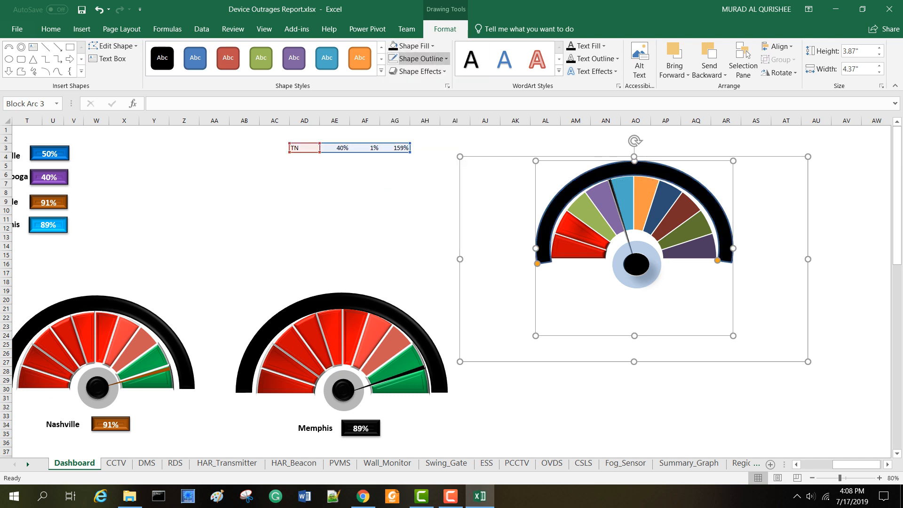
left_click(418, 71)
mouse_move(425, 92)
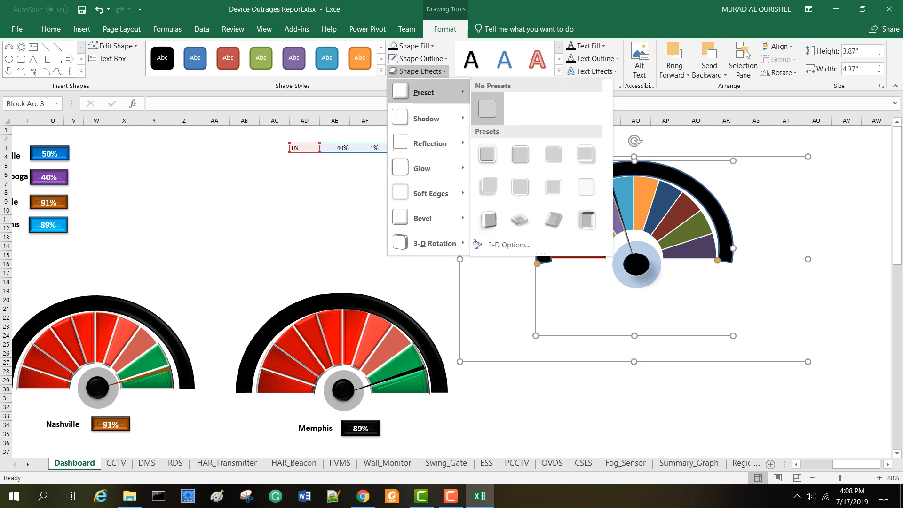
left_click(585, 154)
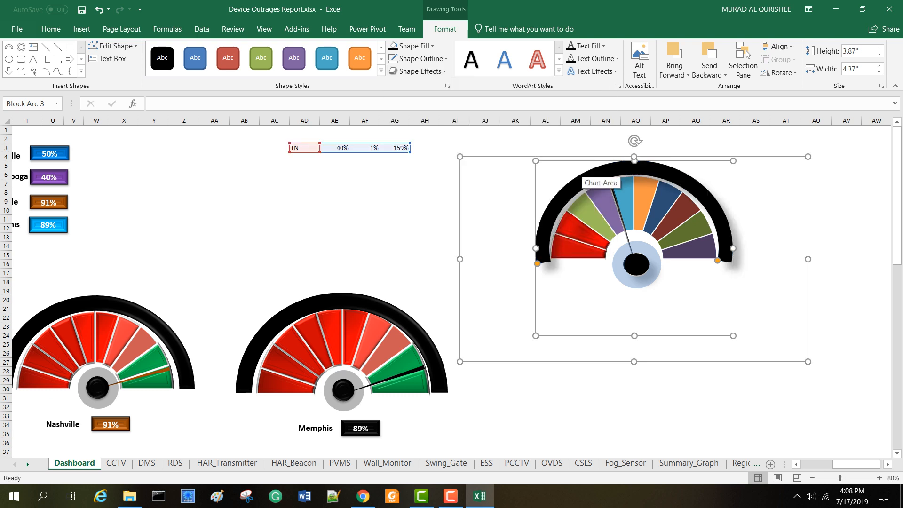
left_click(244, 192)
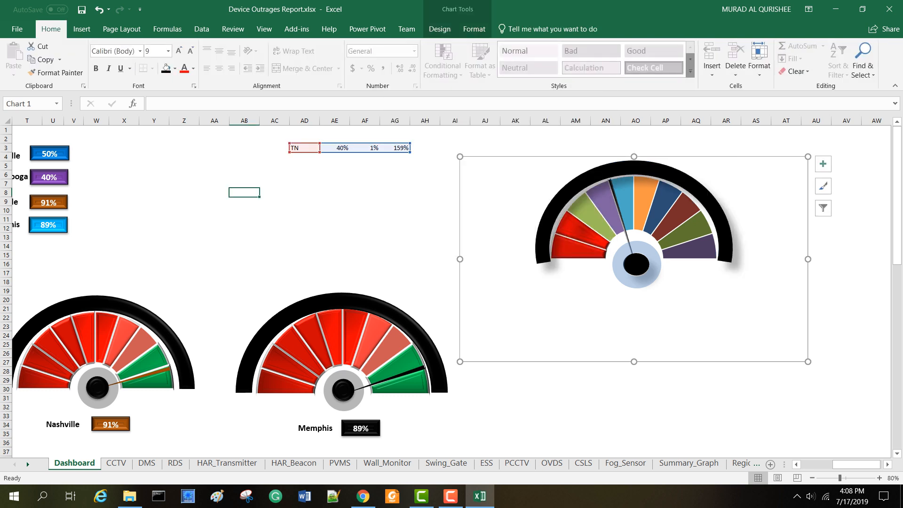
Step: Fine-tune the block arc's right end and nudge the gauge chart slightly to the right
left_click(697, 190)
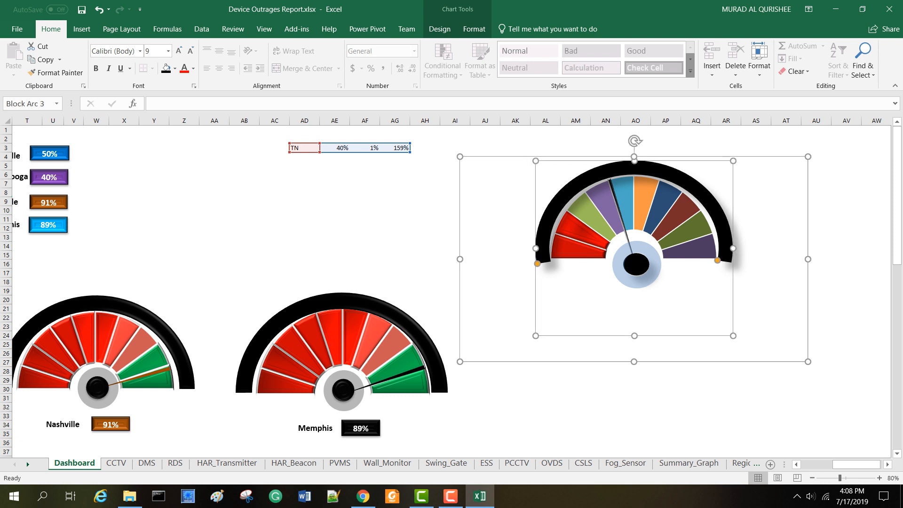
left_click_drag(733, 249, 715, 261)
left_click_drag(766, 292, 768, 291)
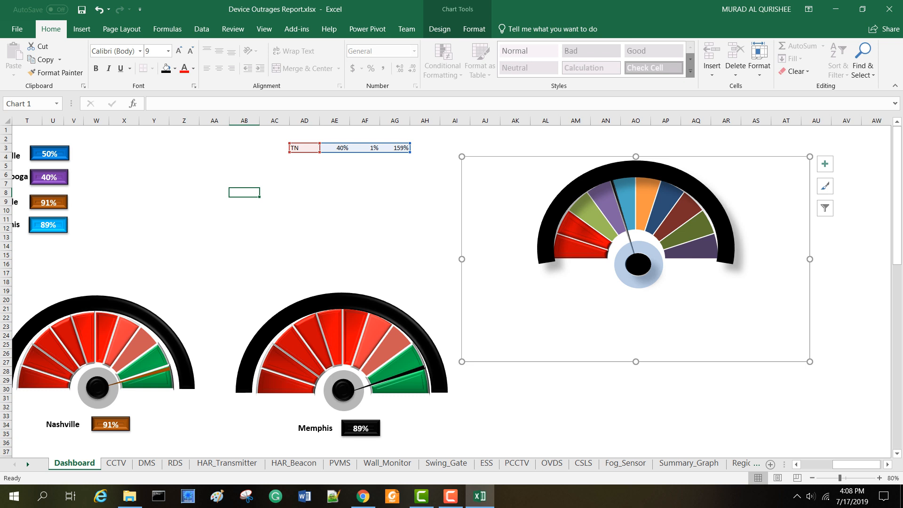
mouse_move(856, 465)
left_mouse_down()
mouse_move(823, 465)
mouse_move(857, 465)
left_mouse_up()
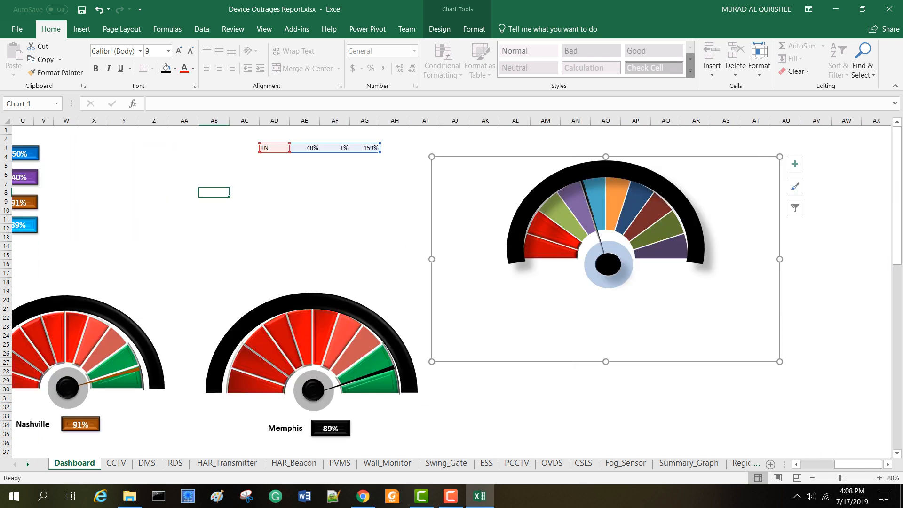
Step: Draw a text box about 0.46" high and 1.38" wide in the empty cells below the TN data row
left_click(364, 192)
left_click(82, 29)
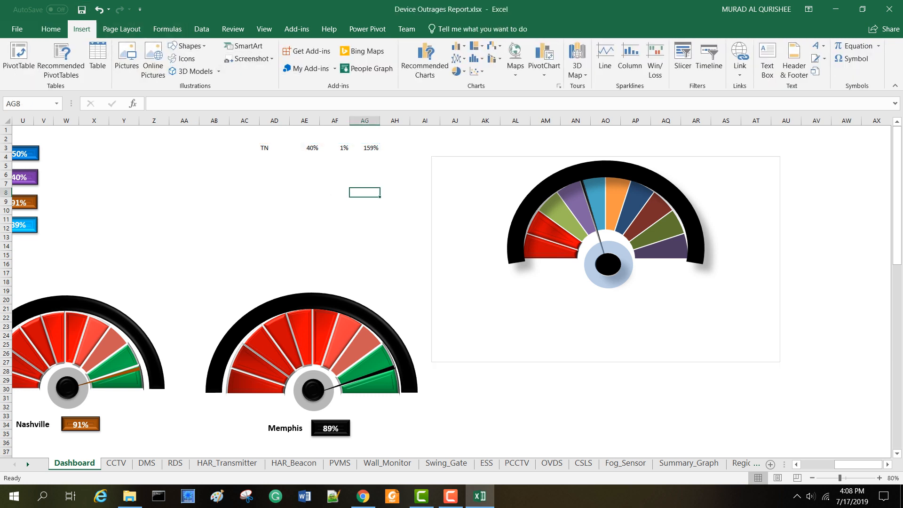
left_click(767, 60)
left_click_drag(269, 183, 332, 204)
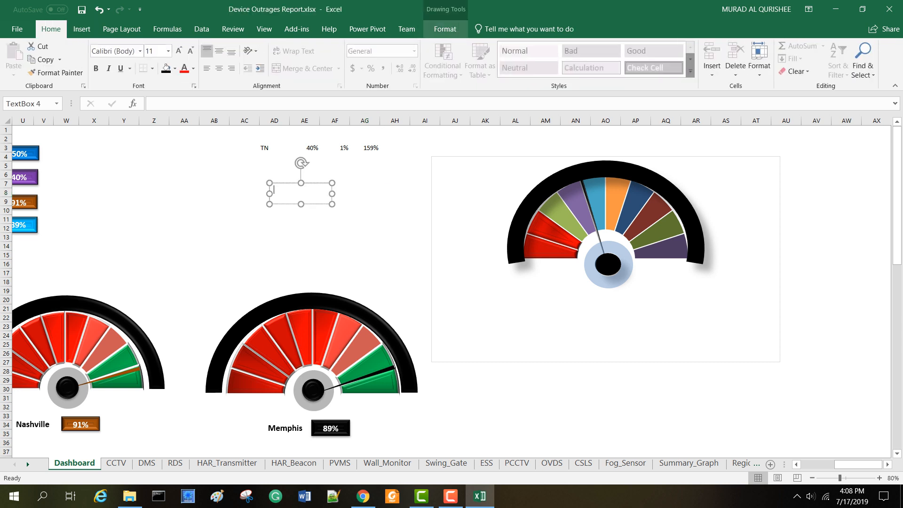
Step: Remove the text box's fill and outline and enter 0% in it
left_click(445, 29)
left_click(411, 46)
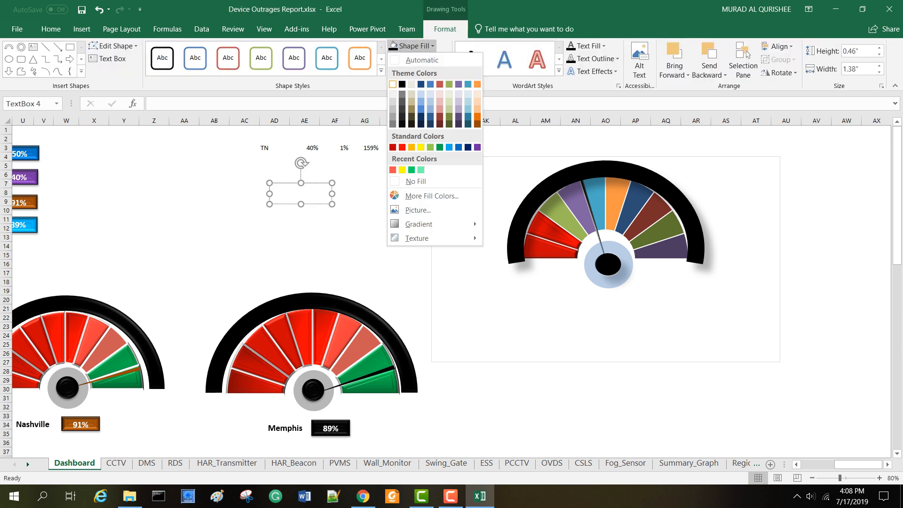
left_click(416, 181)
left_click(421, 58)
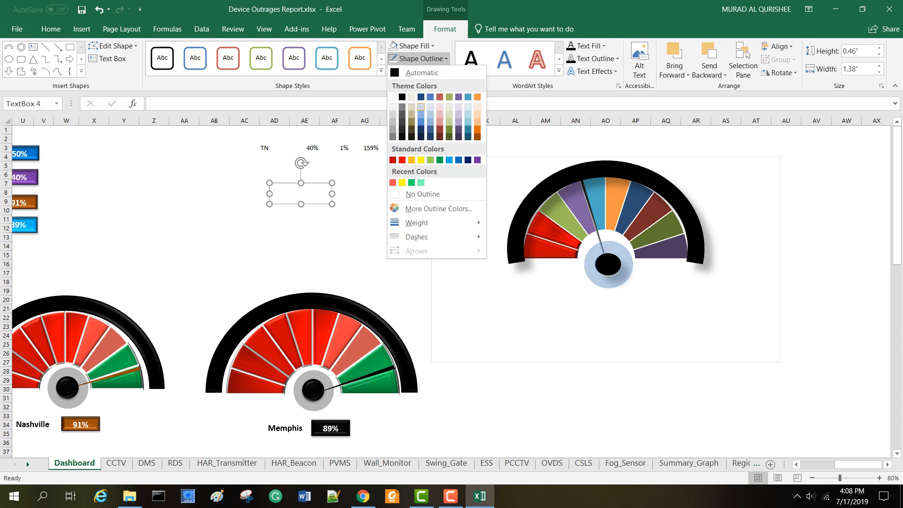
left_click(423, 193)
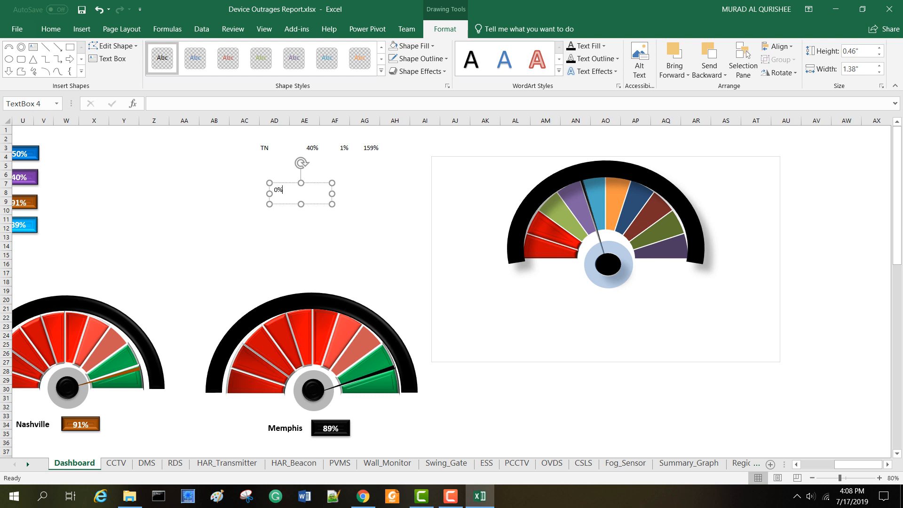
Step: Format the 0% text as white, bold, size 12
left_click_drag(284, 190, 272, 190)
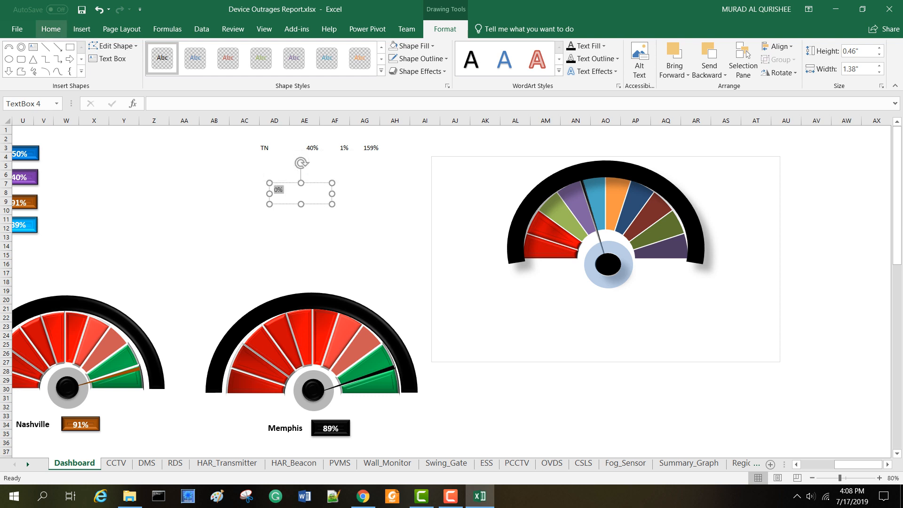
left_click(51, 29)
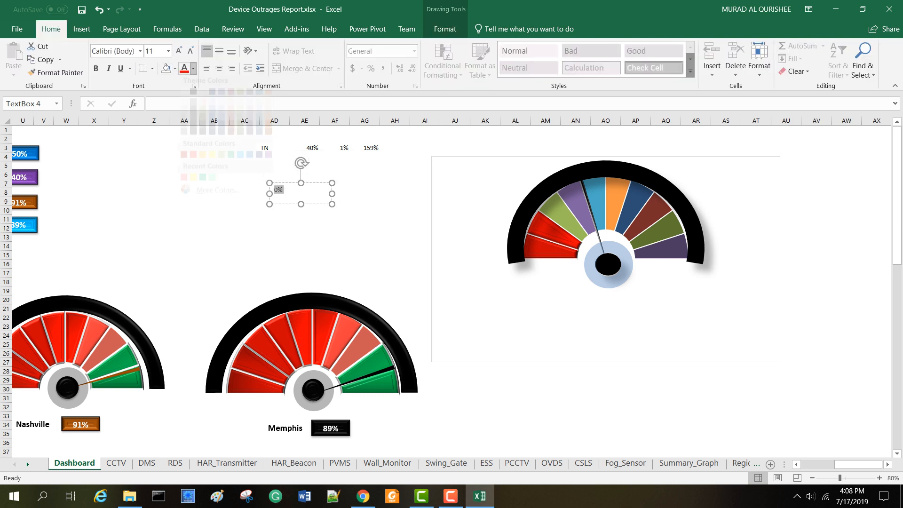
left_click(193, 68)
left_click(183, 107)
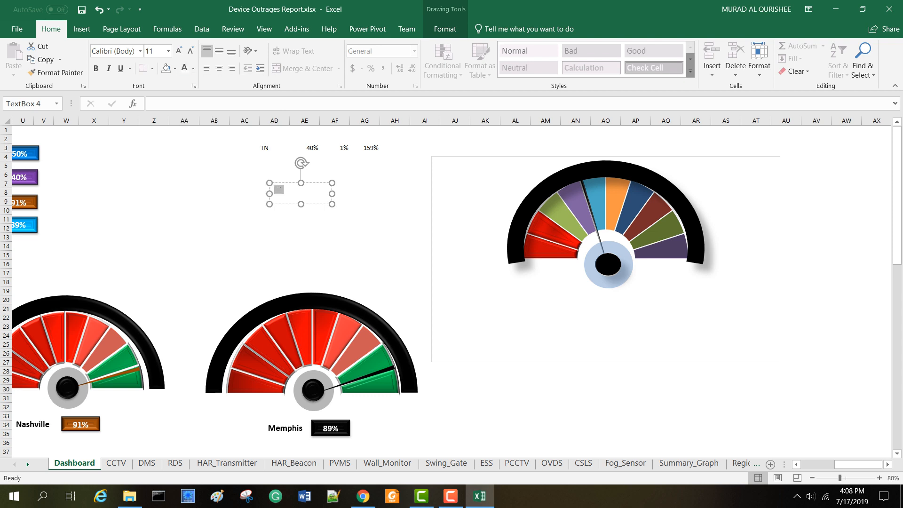
left_click(96, 68)
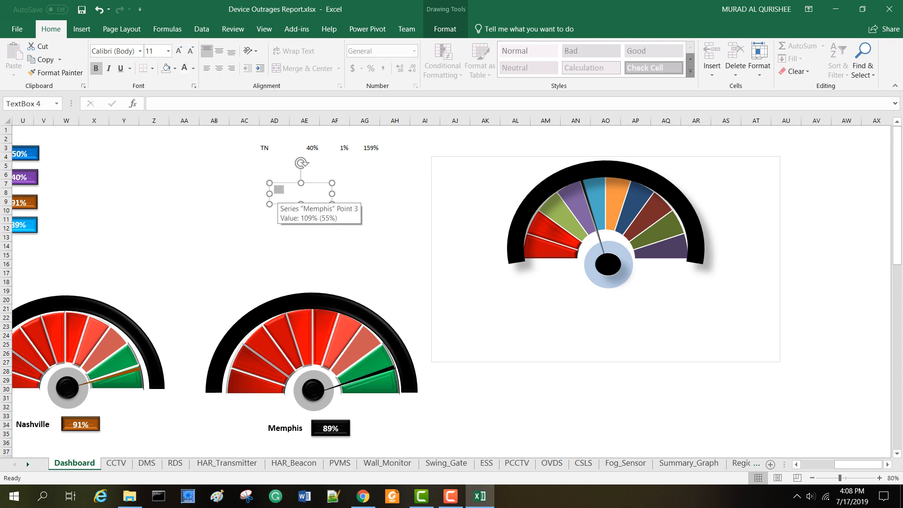
left_click(168, 51)
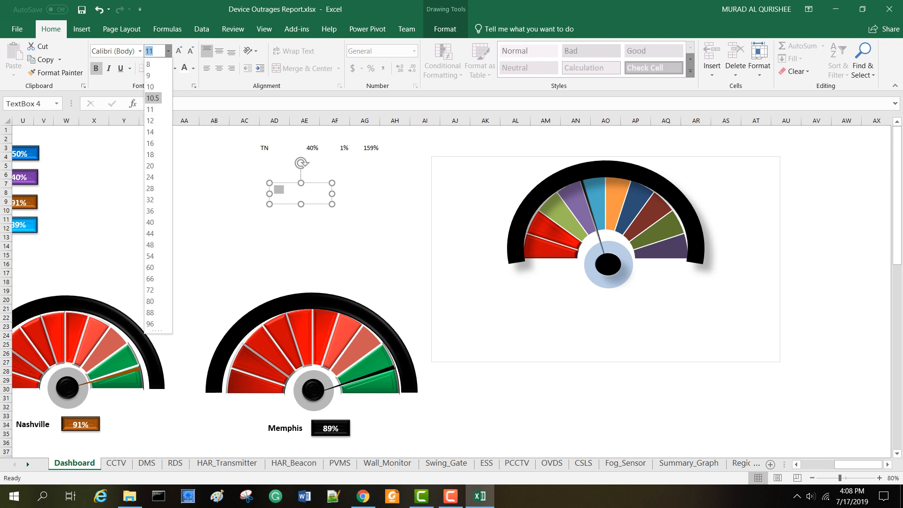
left_click(150, 121)
Step: Shrink the 0% text box, place it on the black arc's left end and rotate it to follow the band
left_click_drag(332, 204, 301, 201)
left_click_drag(513, 262, 515, 257)
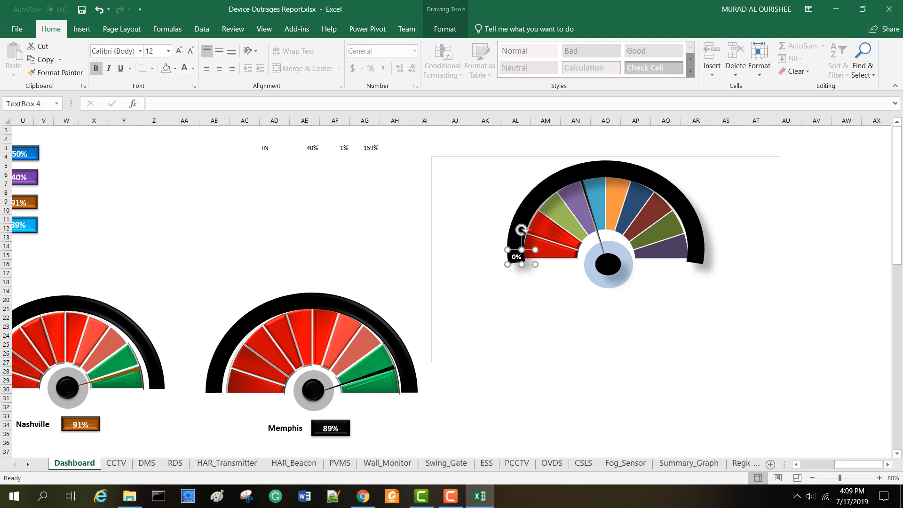
left_click_drag(521, 230, 520, 256)
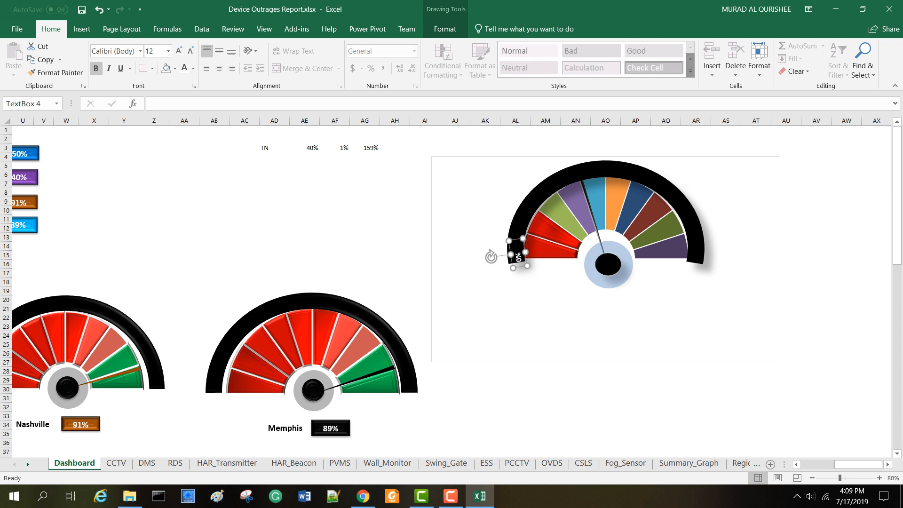
Step: Duplicate the 0% label, change the copy to 10%, and place it further up the arc's left side
key("ctrl+c")
key("ctrl+v")
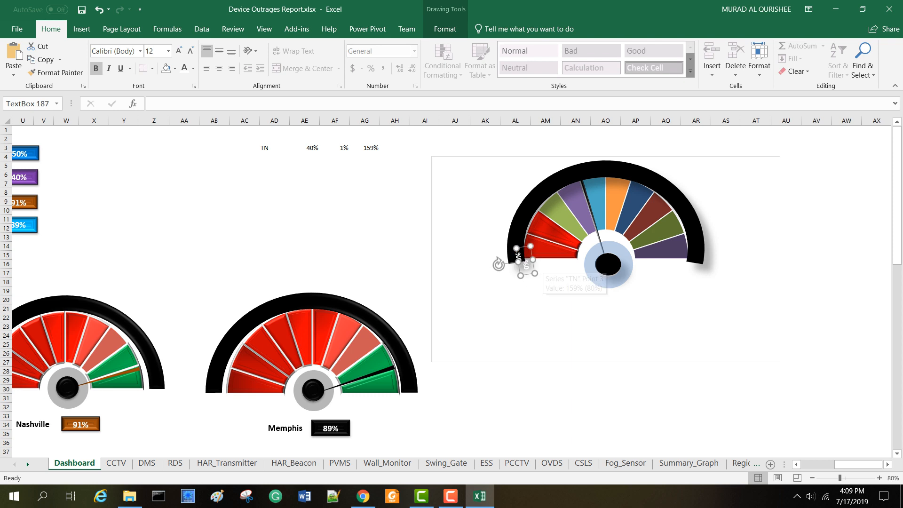
left_click_drag(526, 266, 493, 223)
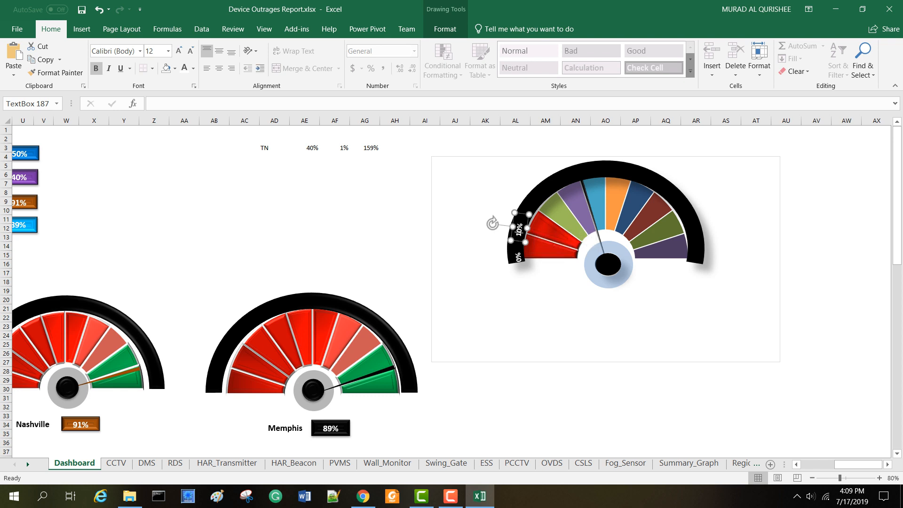
Step: Paste another scale label further along the arc, rotate it to follow the curve, and make it read 30%
key("ctrl+v")
left_click_drag(527, 238, 507, 191)
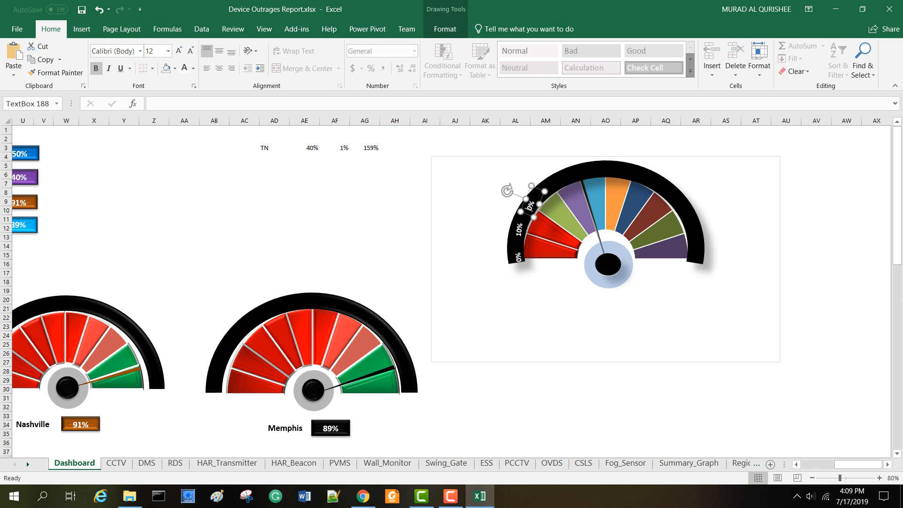
type("3")
left_click(335, 175)
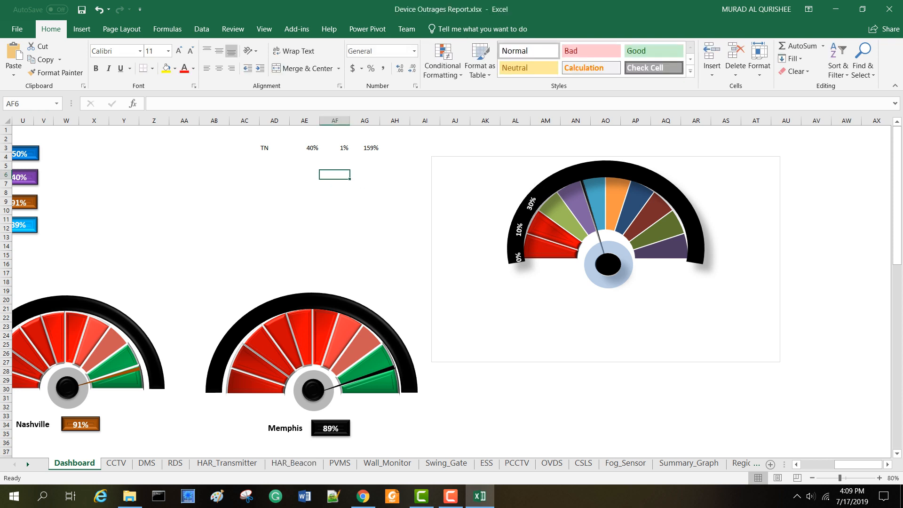
Step: Draw a text box about 0.68" high and 1.53" wide below the TN data and enter Tennessee in it
left_click(626, 303)
left_click(244, 211)
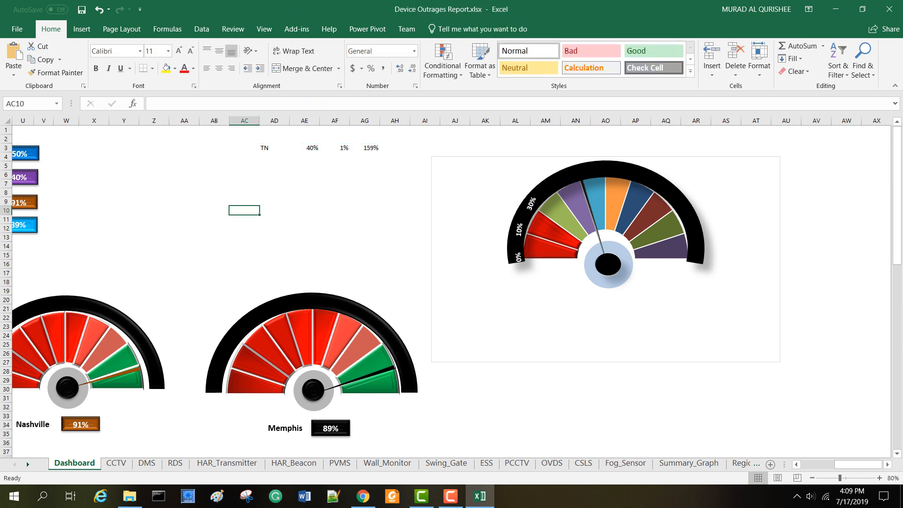
left_click(81, 28)
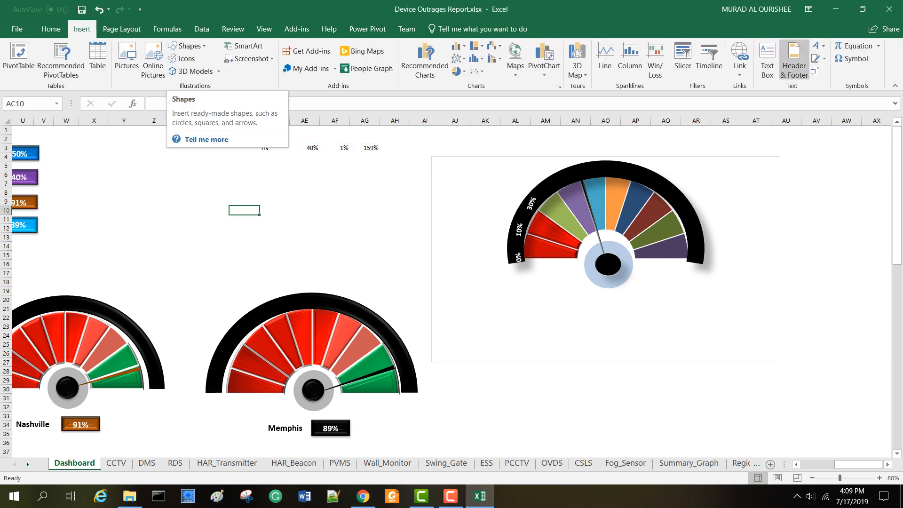
left_click(767, 59)
left_click_drag(293, 202, 364, 234)
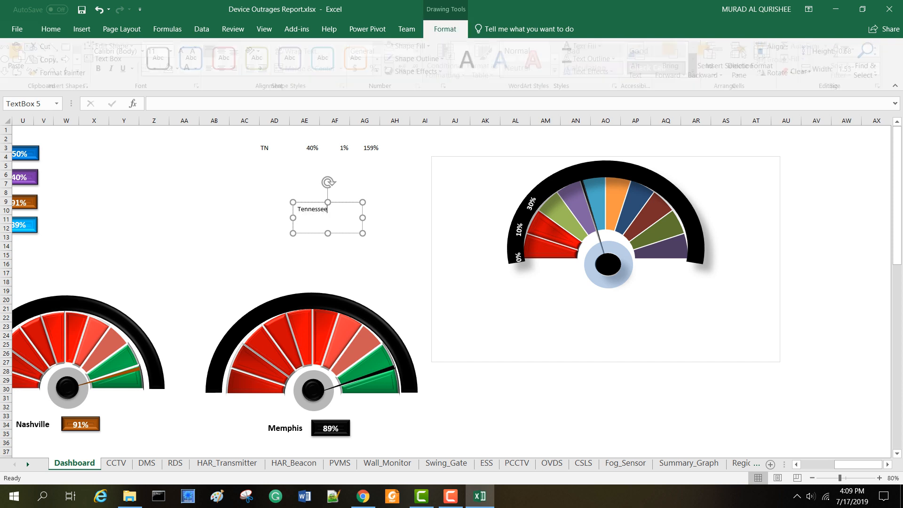
Step: Remove the fill and outline of the Tennessee text box
left_click(445, 29)
left_click(411, 46)
left_click(416, 181)
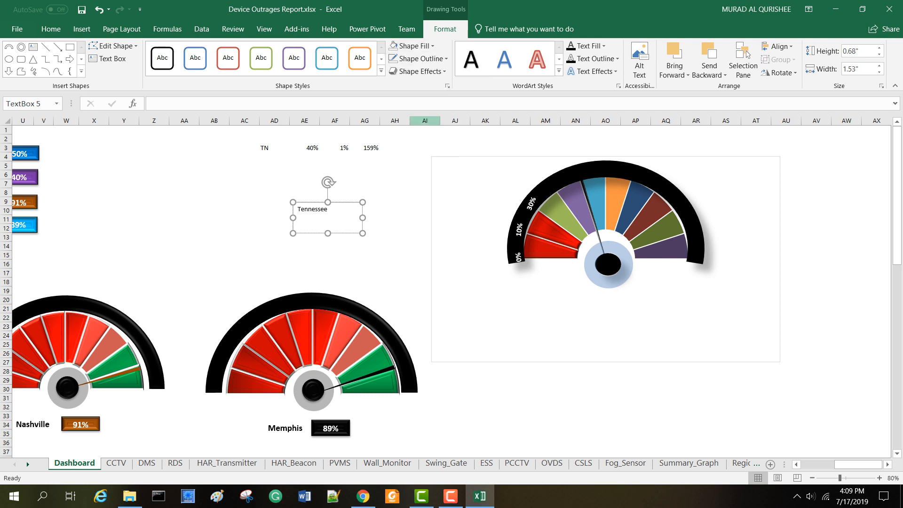
left_click(420, 58)
left_click(423, 194)
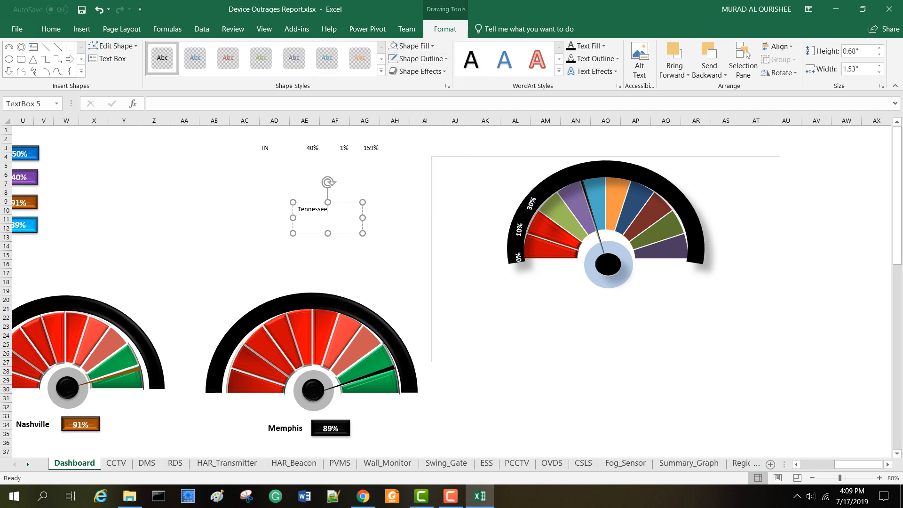
Step: Make the Tennessee text bold at size 14 and move its text box beneath the gauge's hub
double_click(313, 209)
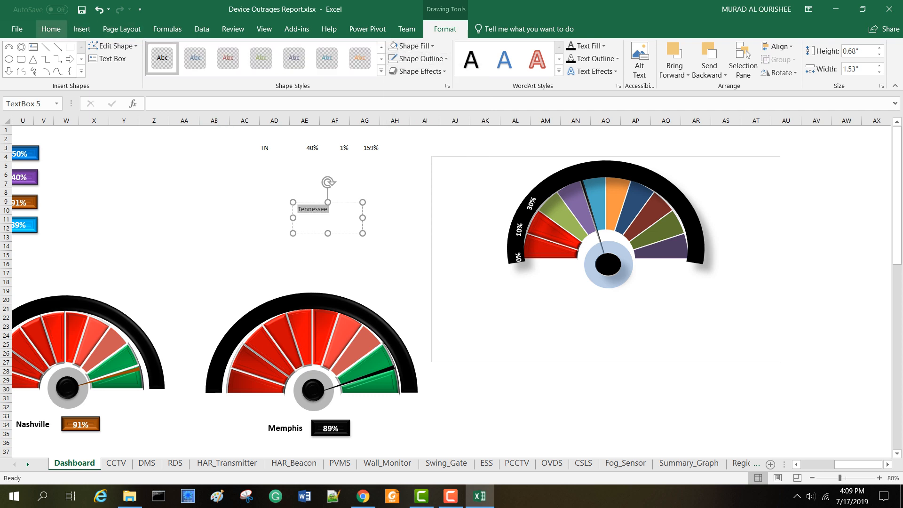
left_click(50, 29)
left_click(168, 51)
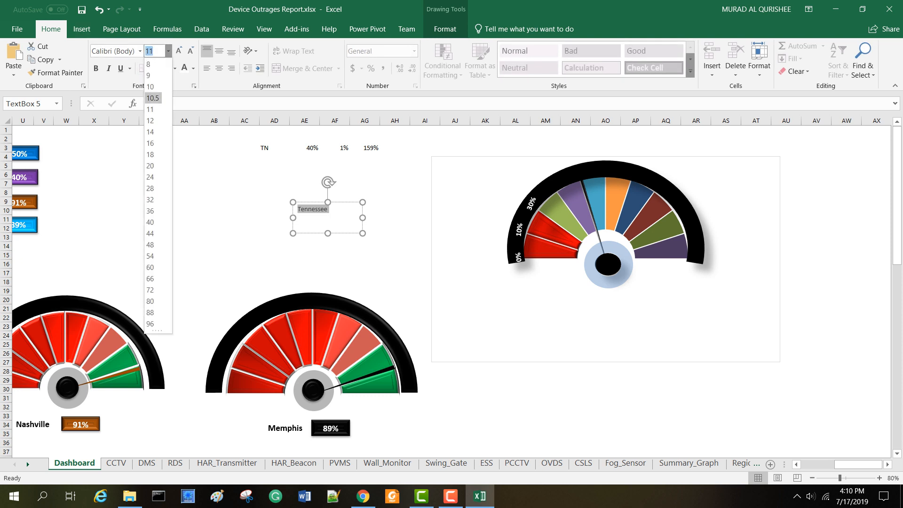
left_click(150, 132)
left_click(96, 68)
left_click_drag(317, 210, 580, 308)
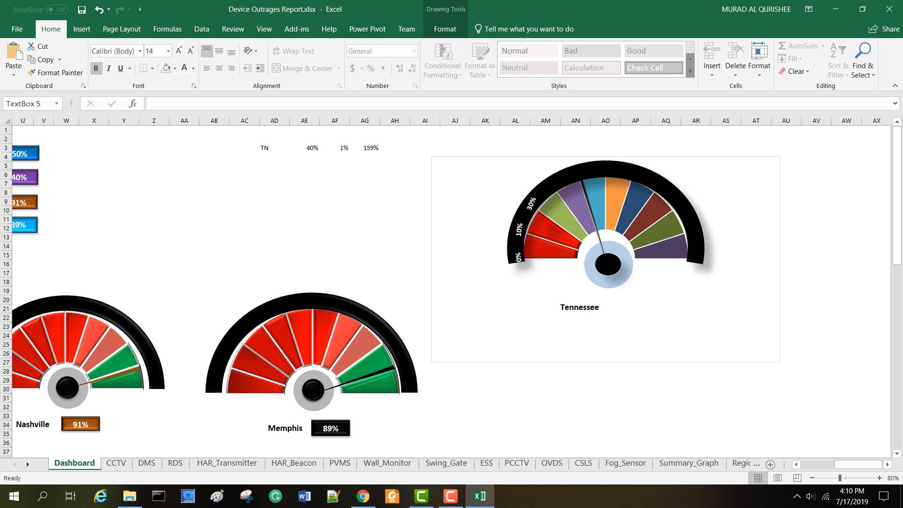
Step: Draw a rectangle about 0.44" high and 1.1" wide in the empty cells below the TN data
left_click(304, 228)
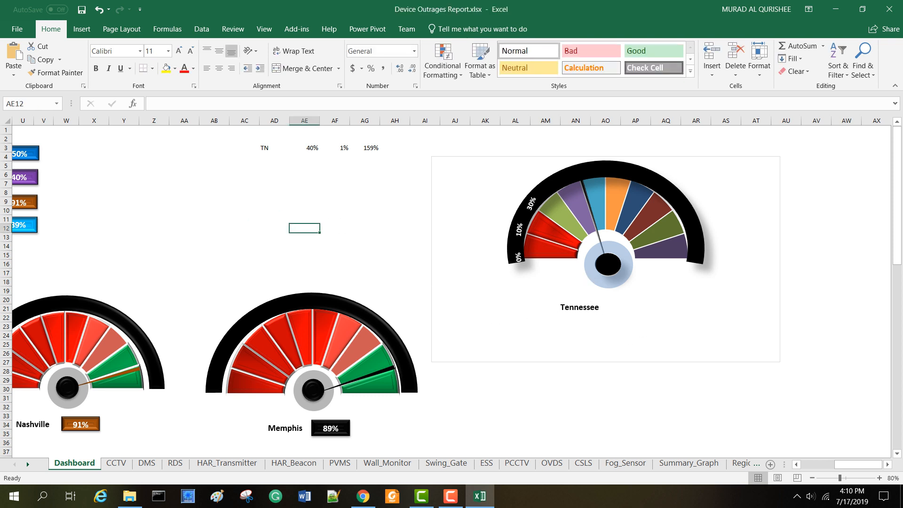
left_click(81, 29)
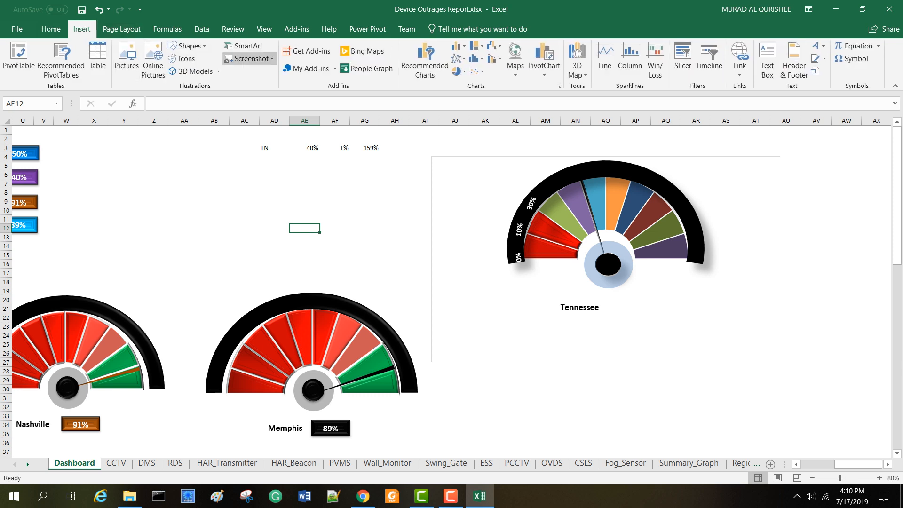
left_click(188, 46)
left_click(247, 72)
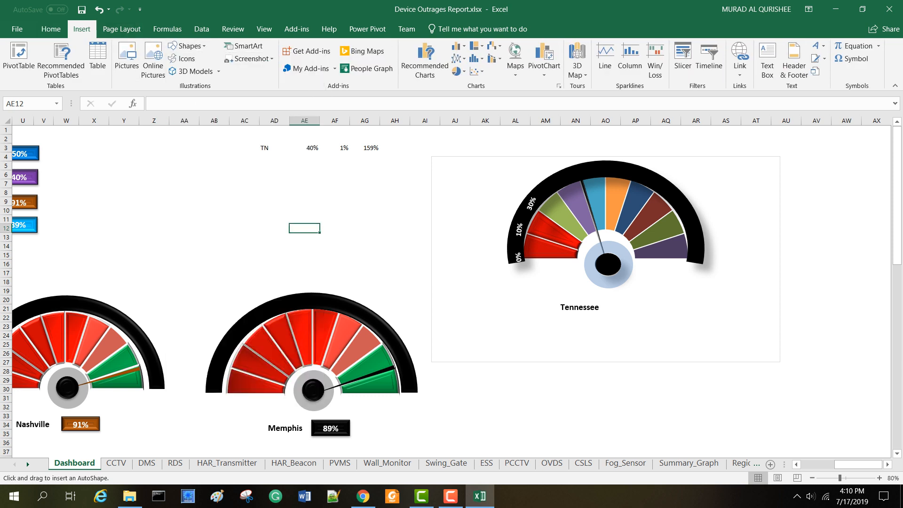
left_click_drag(356, 203, 398, 219)
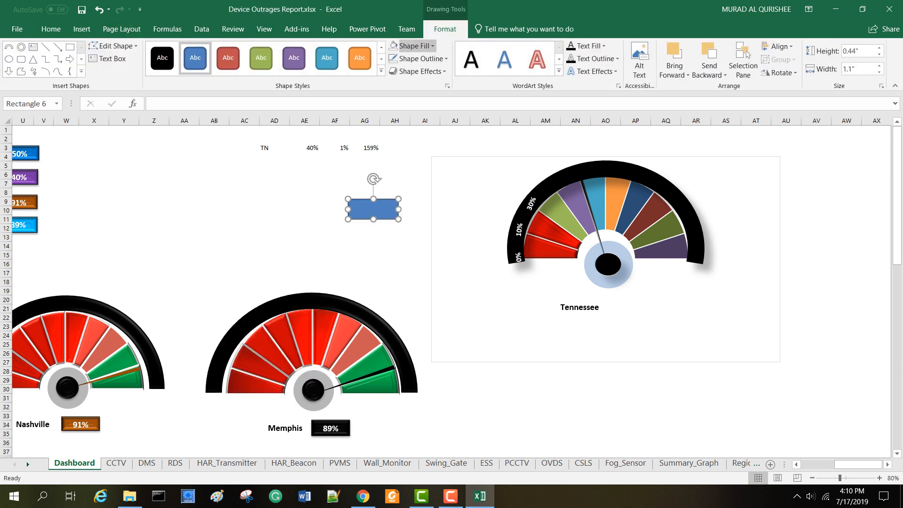
Step: Give the new rectangle a black fill and a bevel effect, and remove its outline
left_click(381, 70)
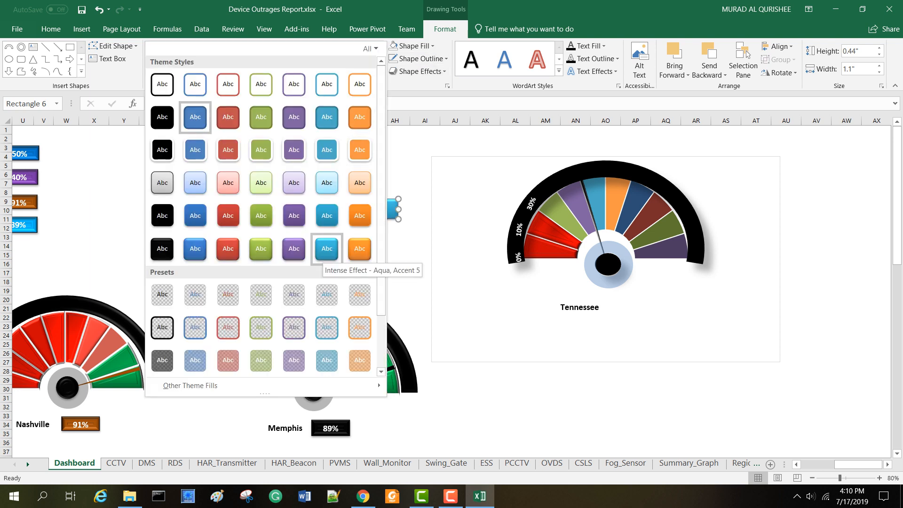
left_click(412, 46)
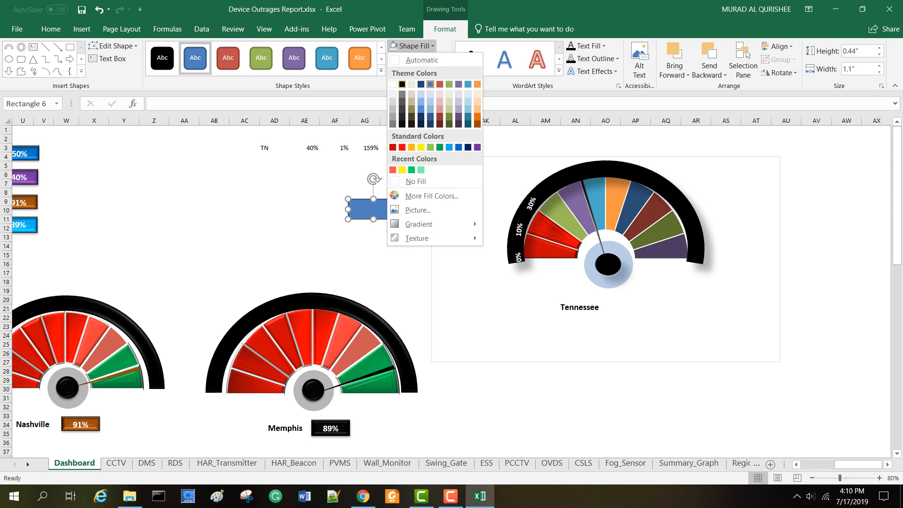
left_click(402, 84)
left_click(418, 71)
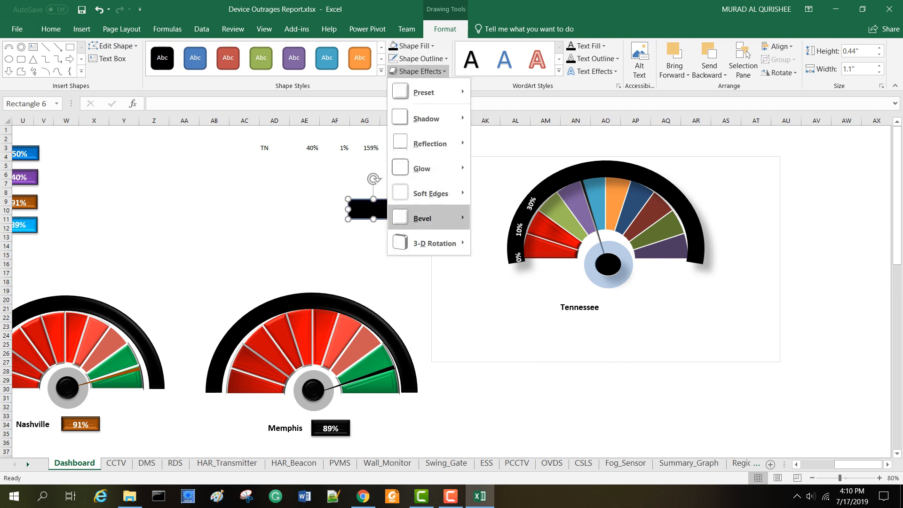
mouse_move(423, 218)
left_click(486, 346)
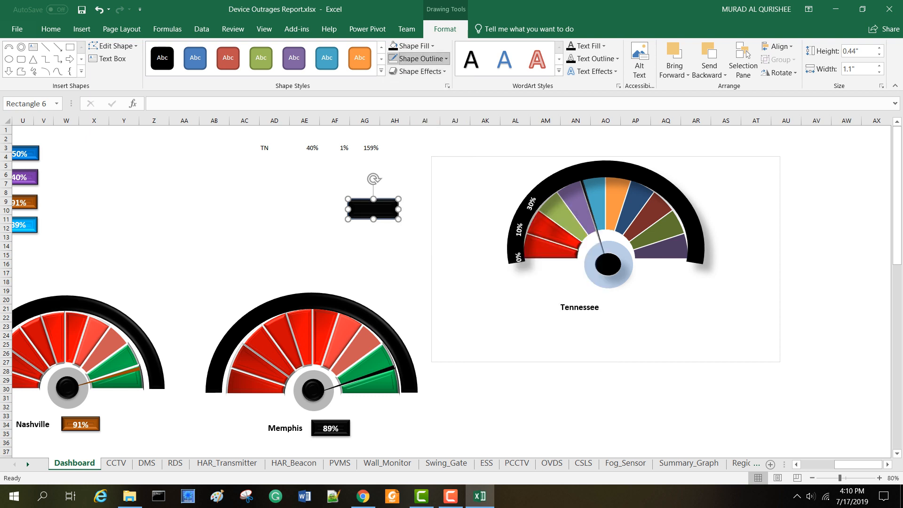
left_click(421, 59)
left_click(422, 194)
left_click(305, 202)
left_click(373, 209)
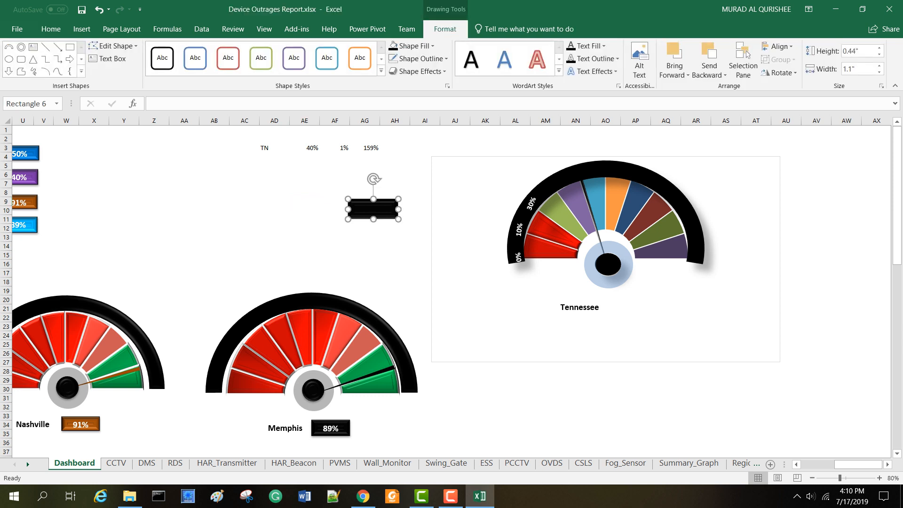
Step: Link the black rectangle's text to the TN percentage in cell AE3 and shift the rectangle slightly up and to the left
left_click(159, 103)
type("=")
left_click(312, 148)
key("Return")
left_click_drag(373, 209, 347, 203)
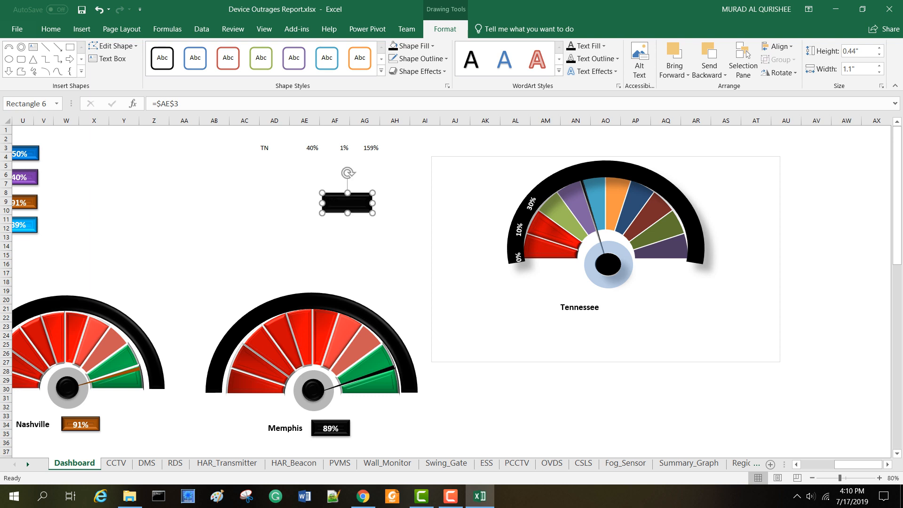
Step: Make the rectangle's linked text white, bold, size 14 and centred both ways, and place the rectangle beside the Tennessee caption
left_click(51, 29)
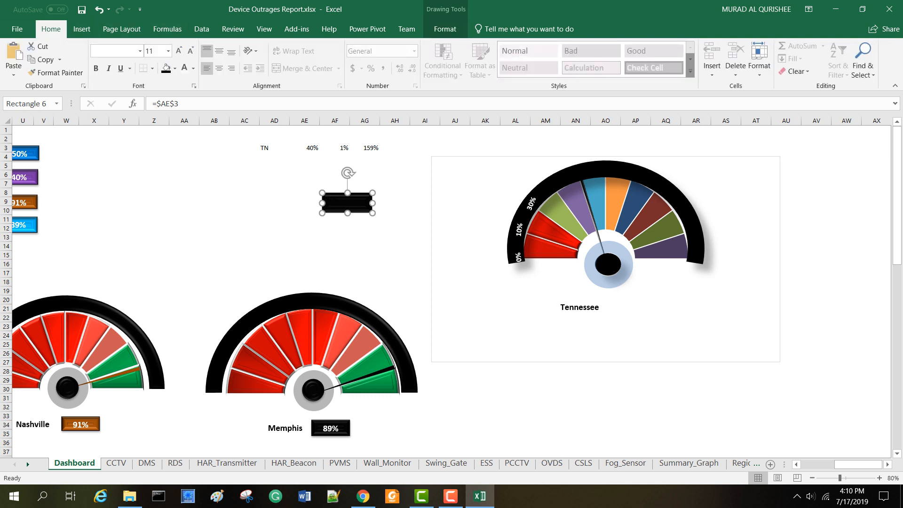
left_click(184, 68)
left_click(219, 68)
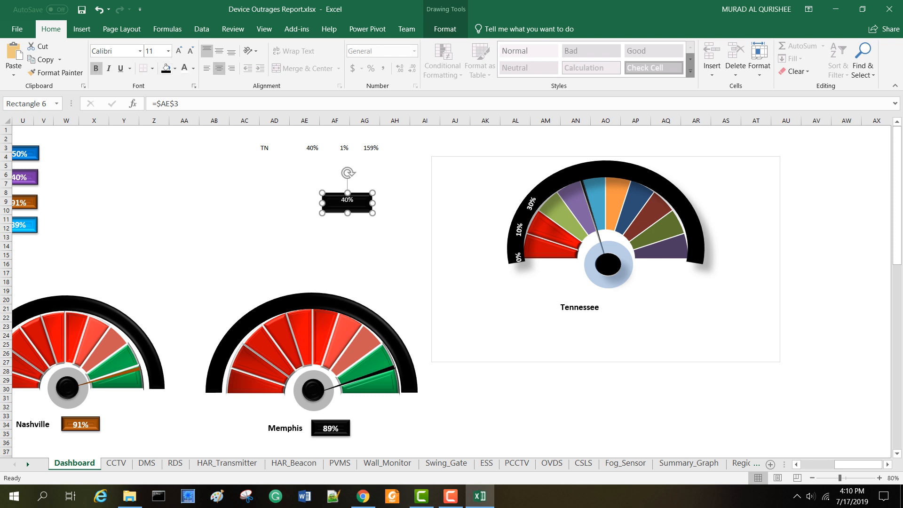
left_click(96, 69)
left_click(219, 51)
left_click(169, 51)
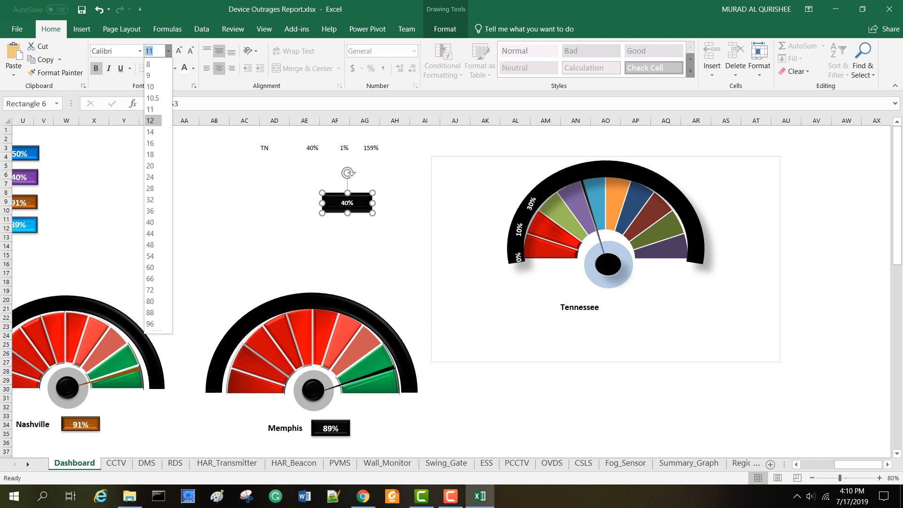
left_click(153, 132)
left_click_drag(347, 202, 642, 306)
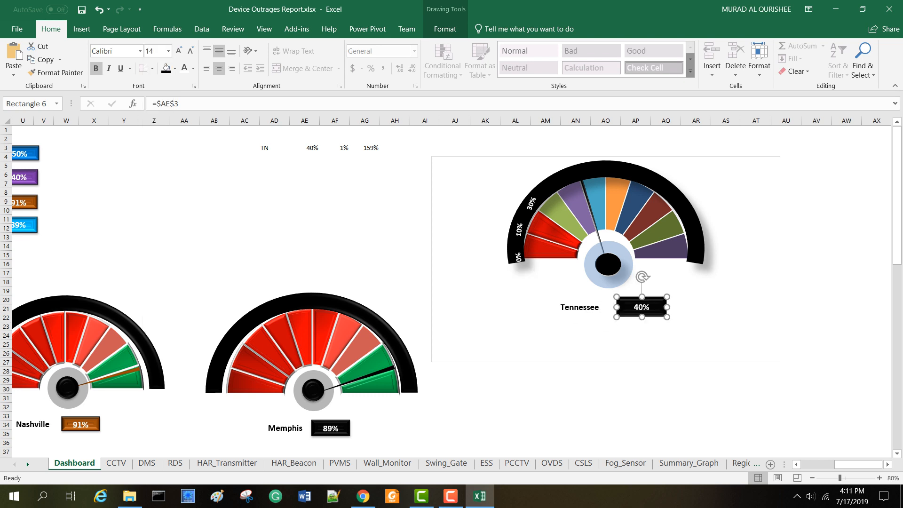
left_click(364, 219)
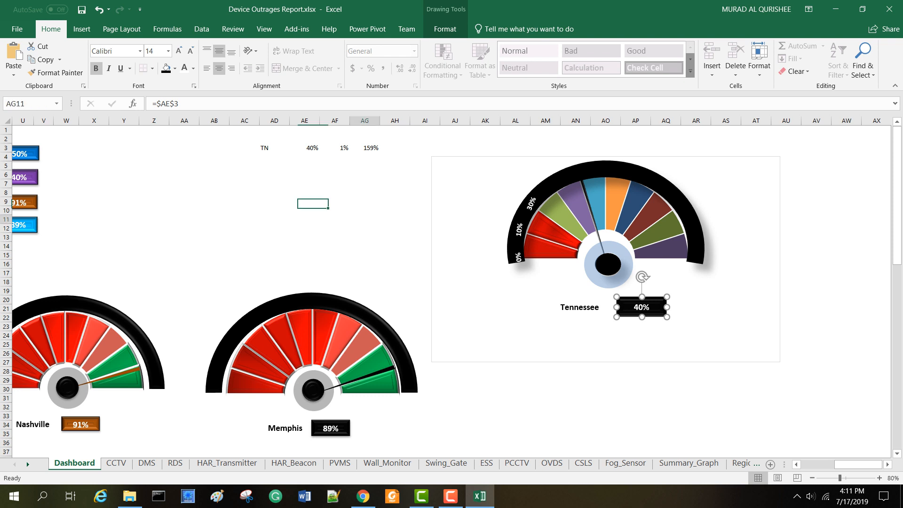
Step: Set the TN percentage in cell AE3 to 10% to test the pointer and value box
left_click(304, 148)
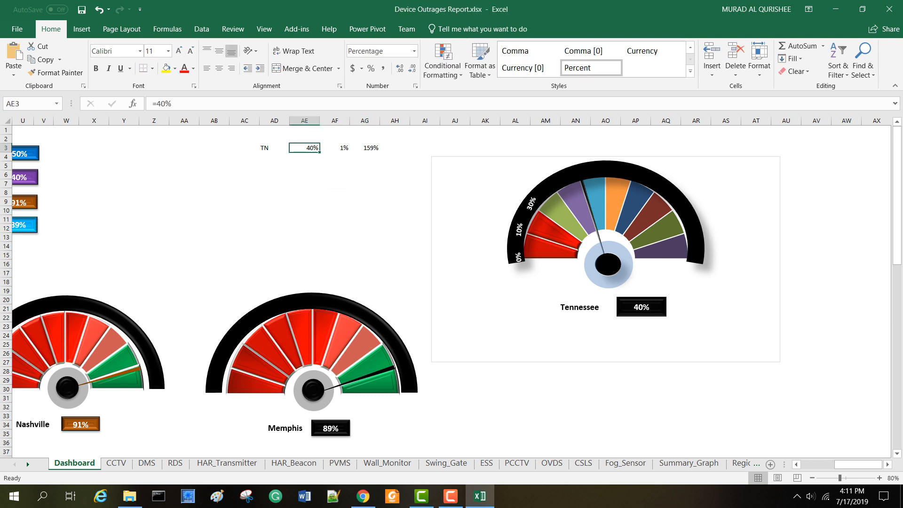
left_click(160, 104)
key("BackSpace")
type("1")
key("Return")
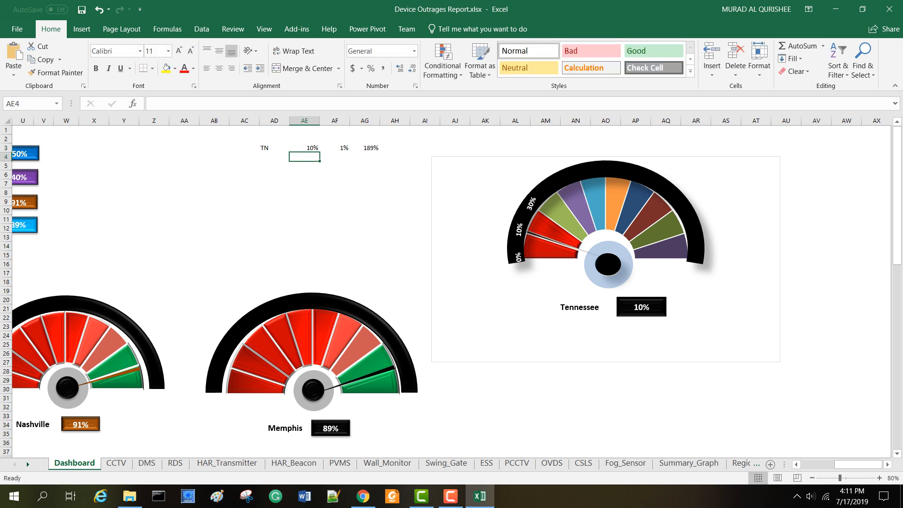
Step: Enter 30 in cell AE4, below the TN percentage
left_click(154, 104)
type("30")
key("Return")
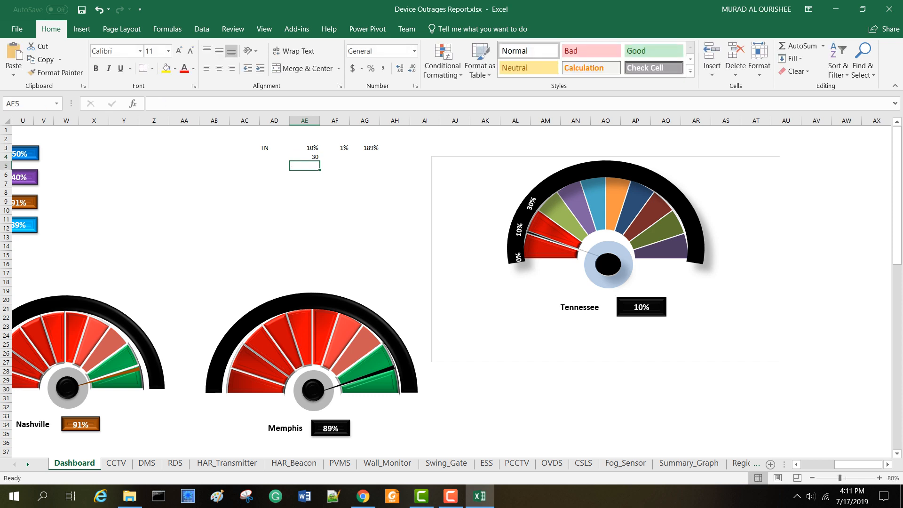
Step: Set the TN percentage in cell AE3 to 30%
key("Up")
key("Up")
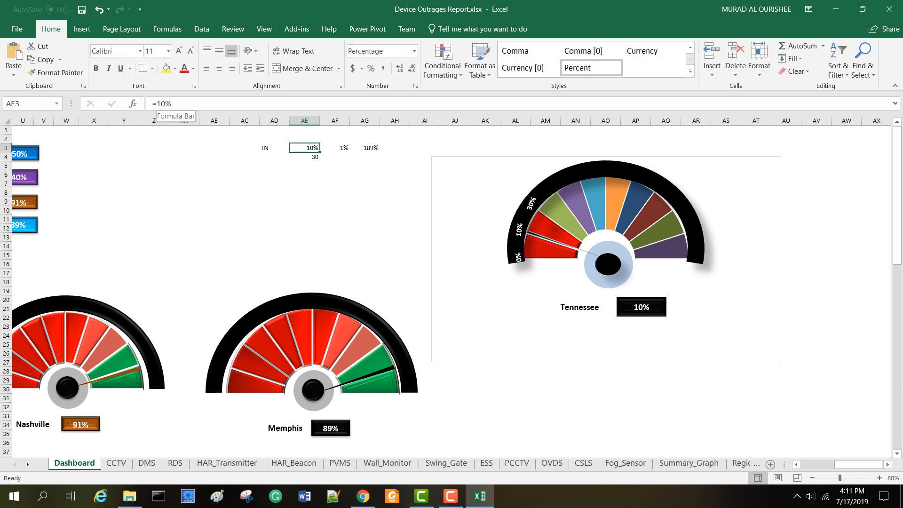
left_click(161, 104)
key("BackSpace")
type("3")
key("Return")
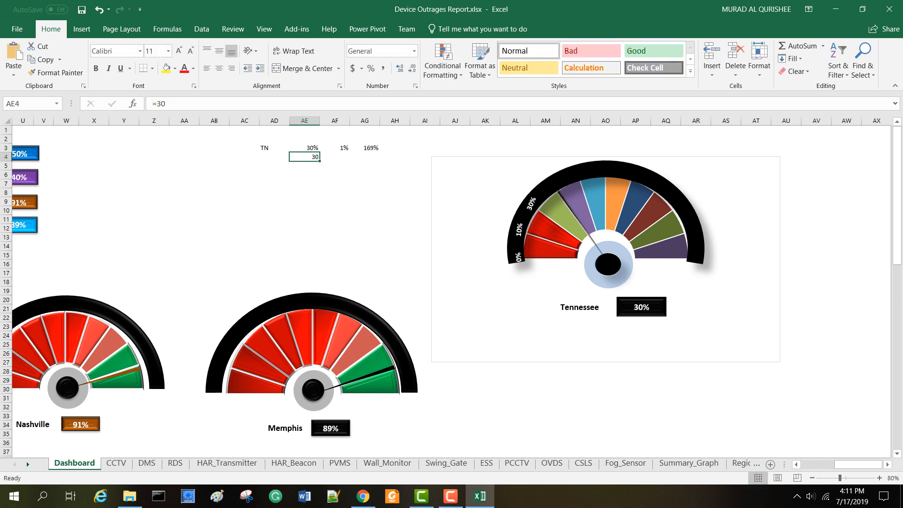
Step: Move and rotate the 30% scale label to the pointer's mark on the arc, and add a duplicate reading 20% in its former place
left_click(530, 203)
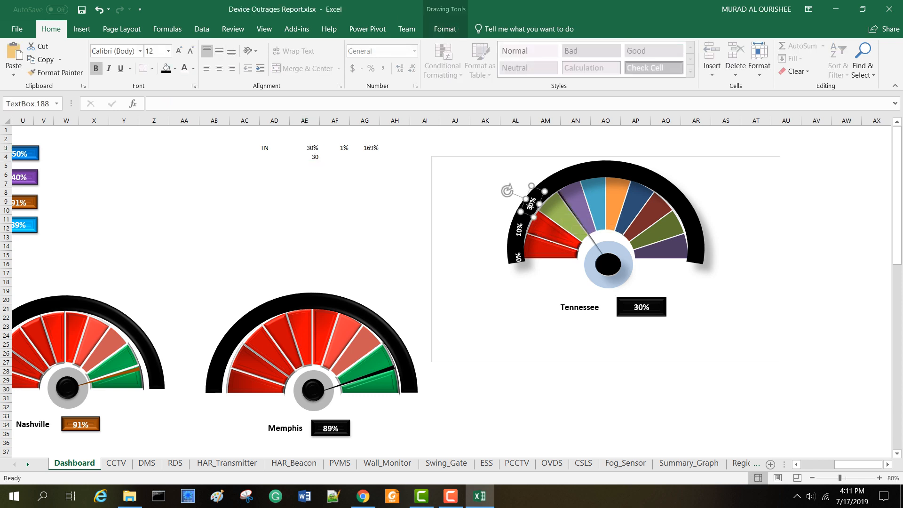
left_click_drag(531, 203, 535, 163)
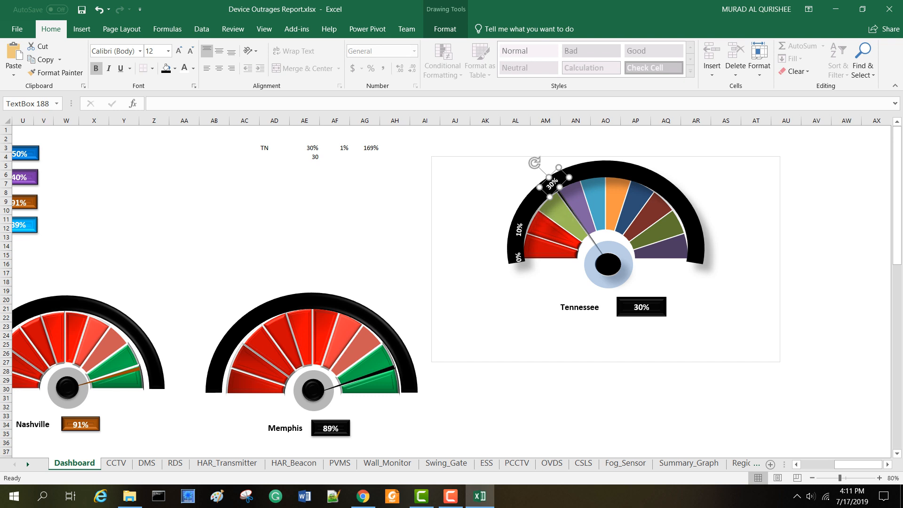
key("ctrl+d")
left_click_drag(561, 190, 535, 202)
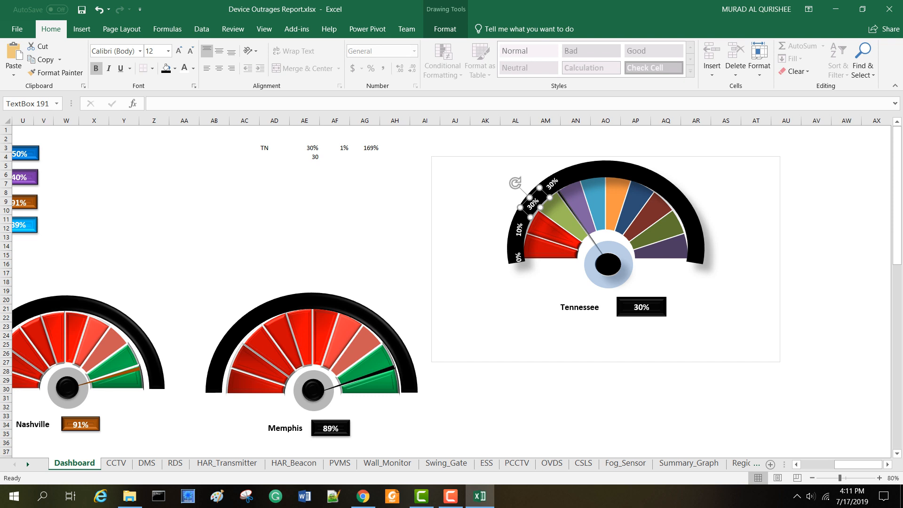
type("20%")
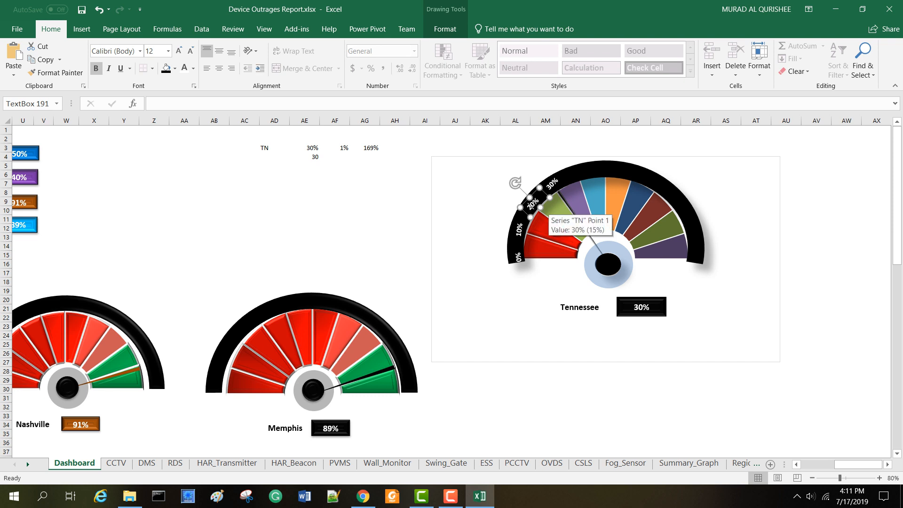
left_click(334, 202)
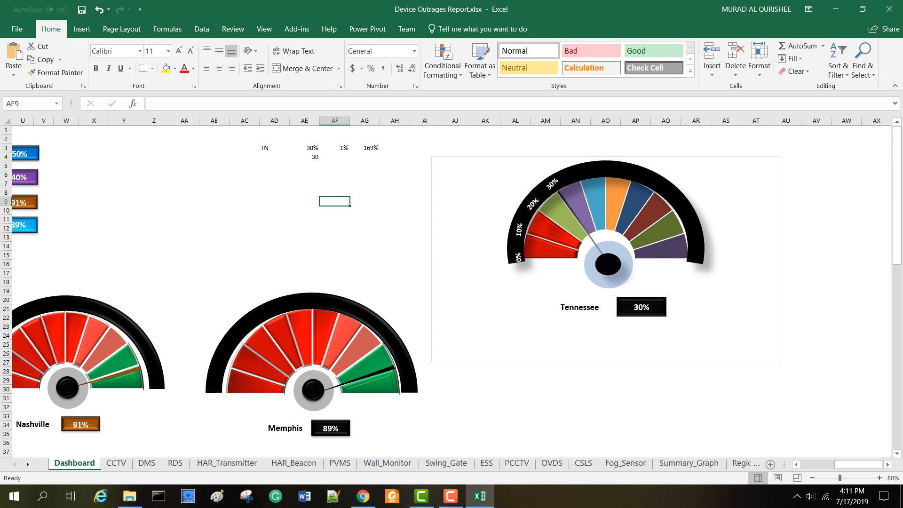
left_click(565, 176)
left_click(747, 230)
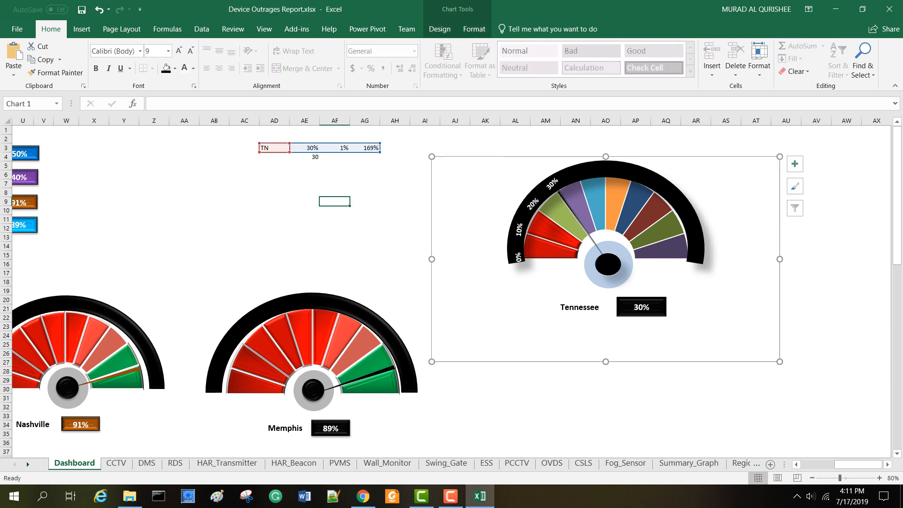
left_click(846, 254)
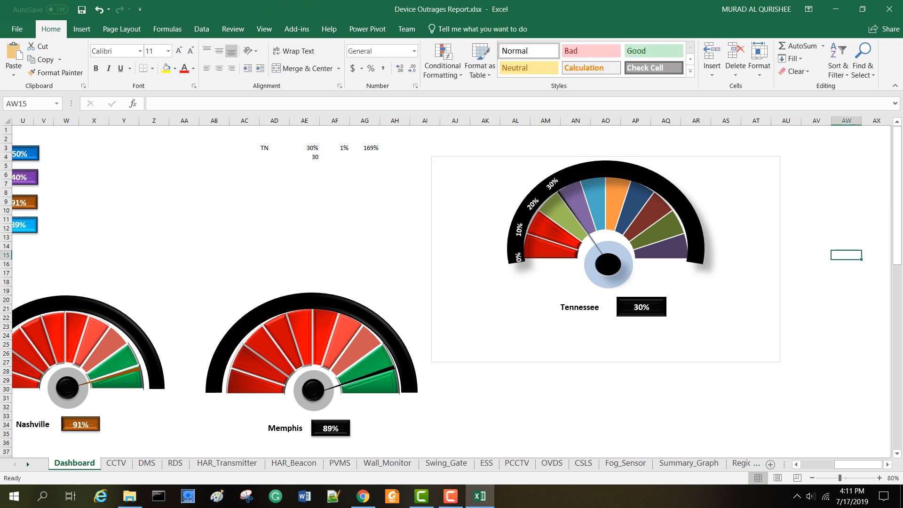